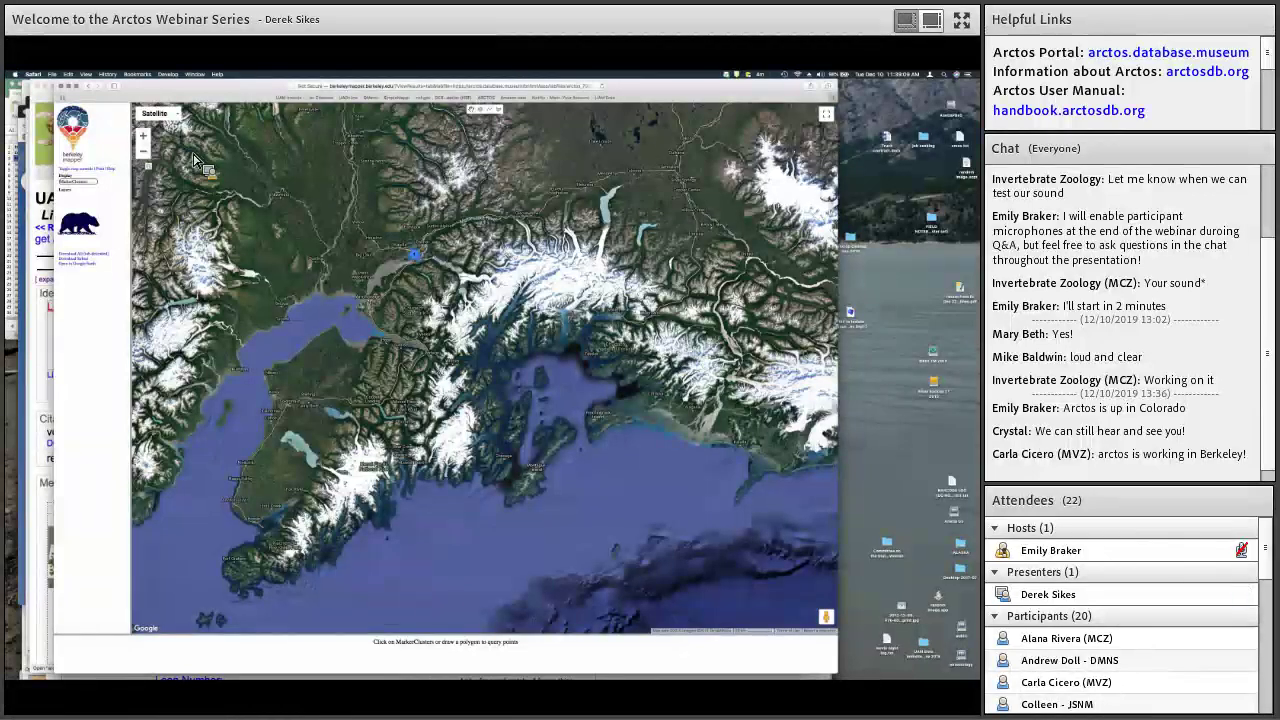
- Switch the BerkeleyMapper base map from satellite to the Topo layer
click(155, 113)
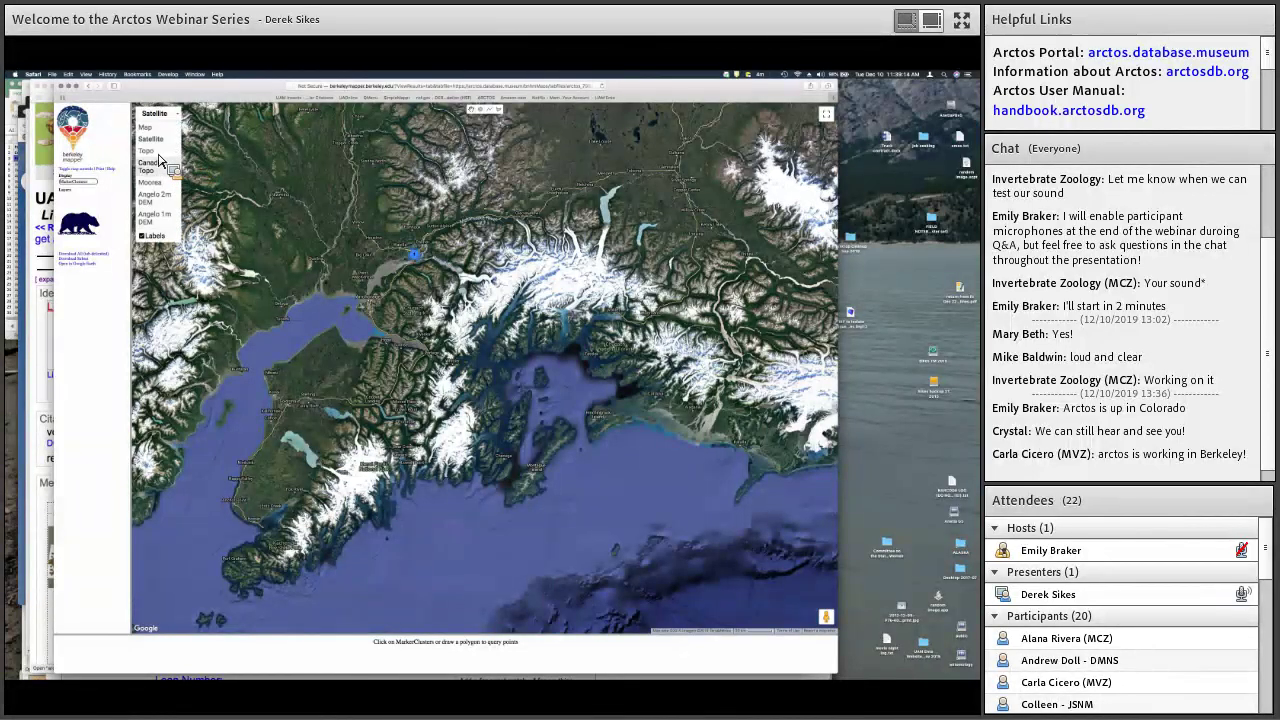
key(Down)
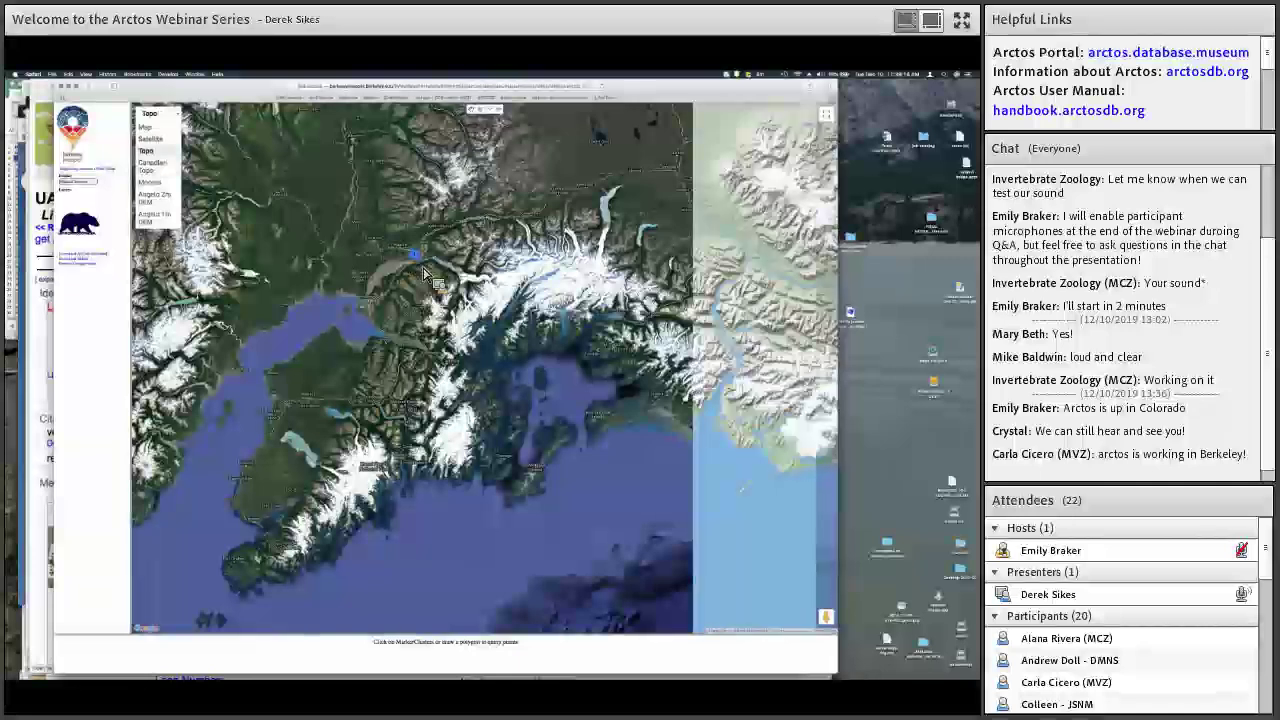
key(Return)
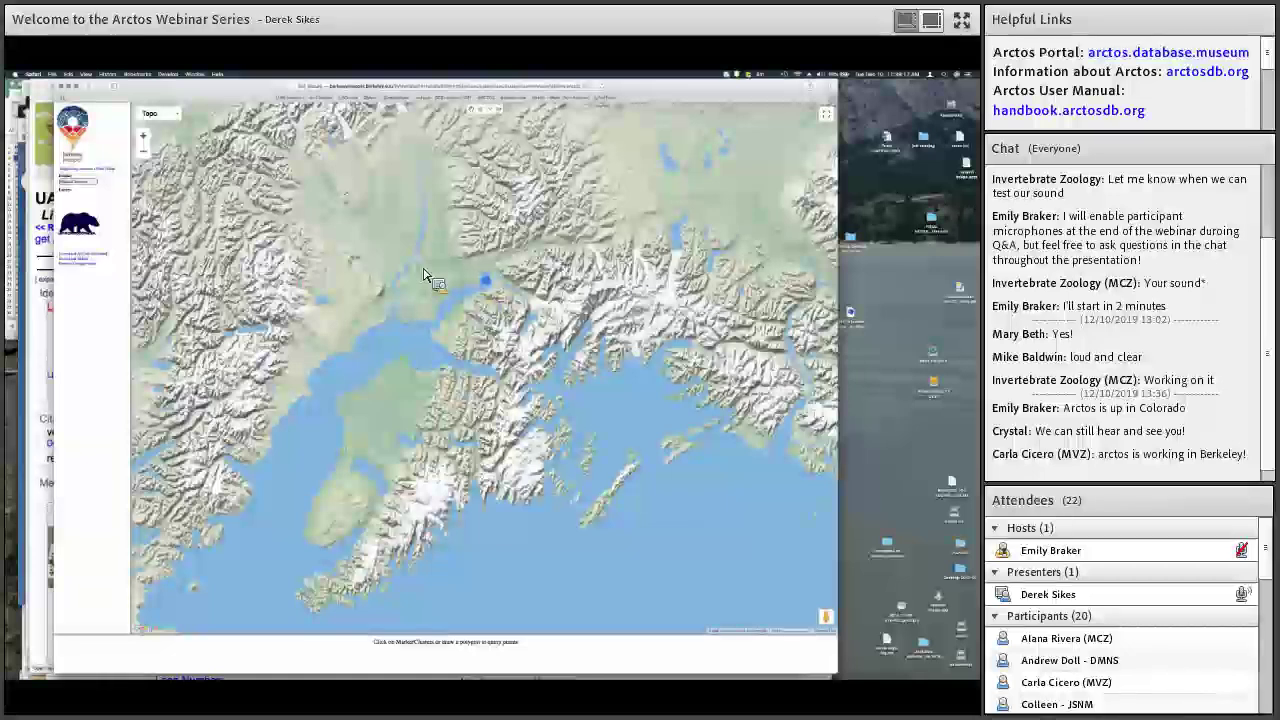
- Examine the specimen point's error radius and record details on the topographic map, and close the map window
click(145, 150)
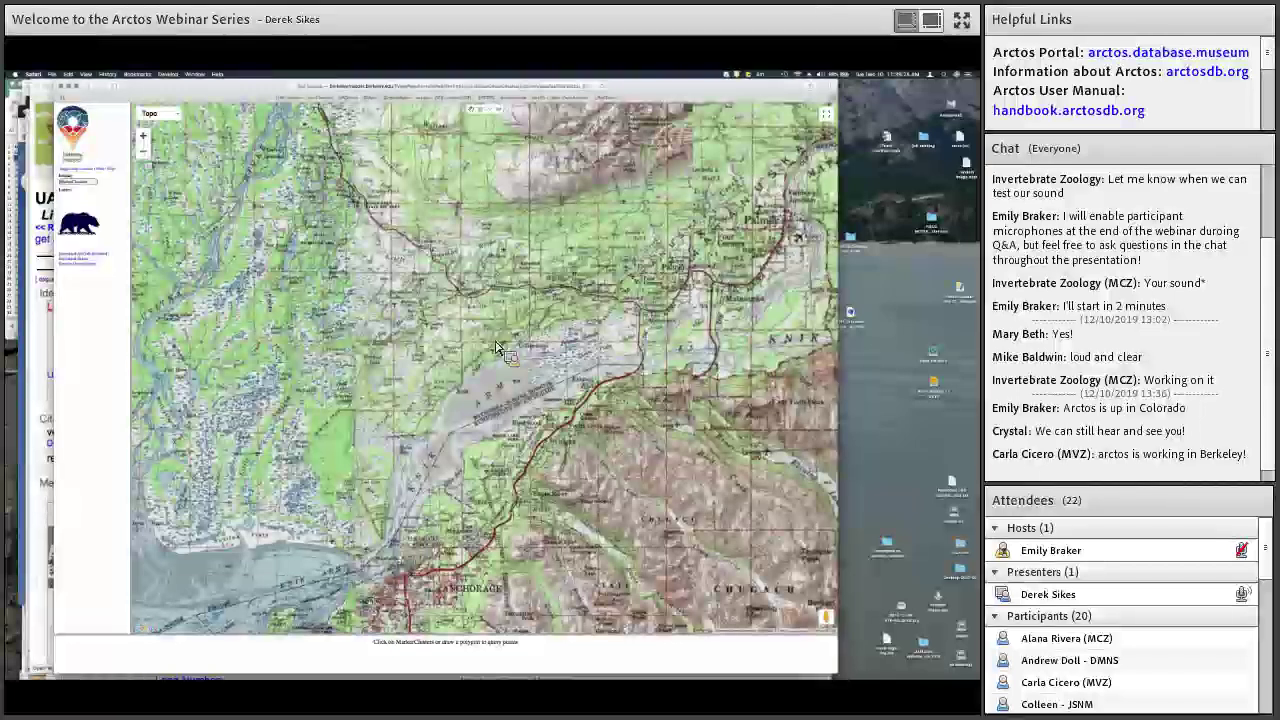
click(496, 343)
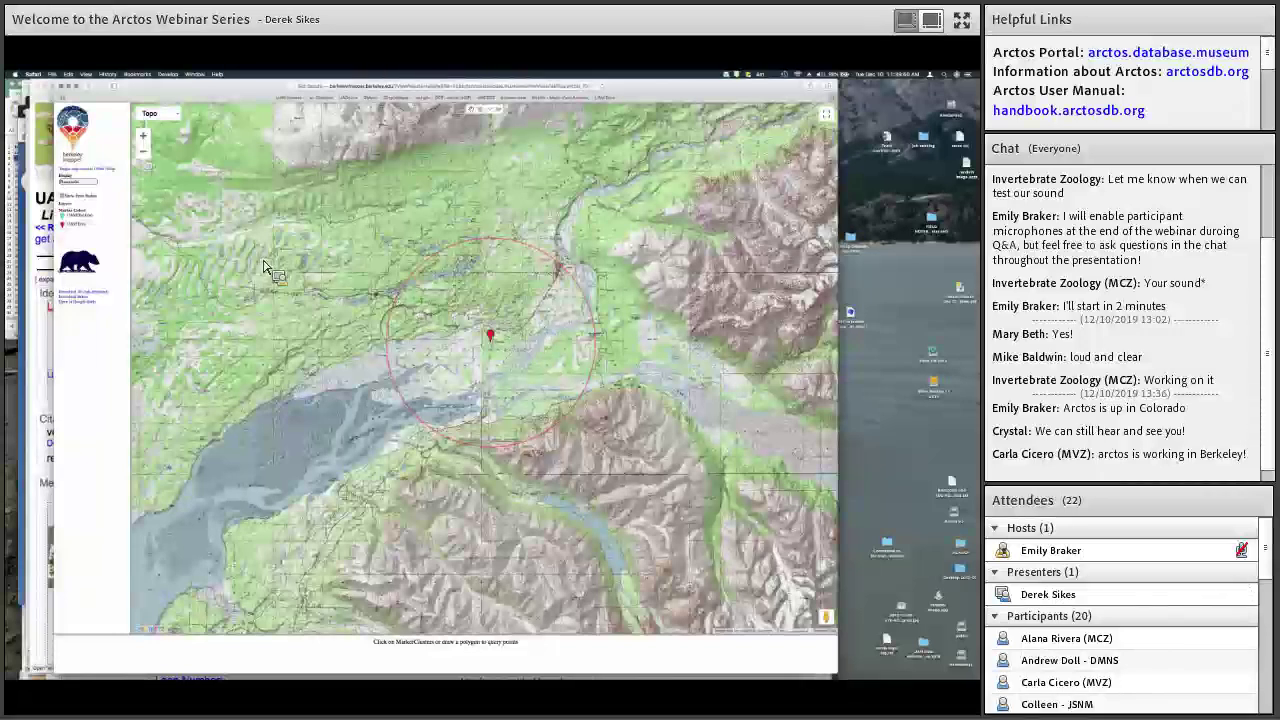
click(146, 139)
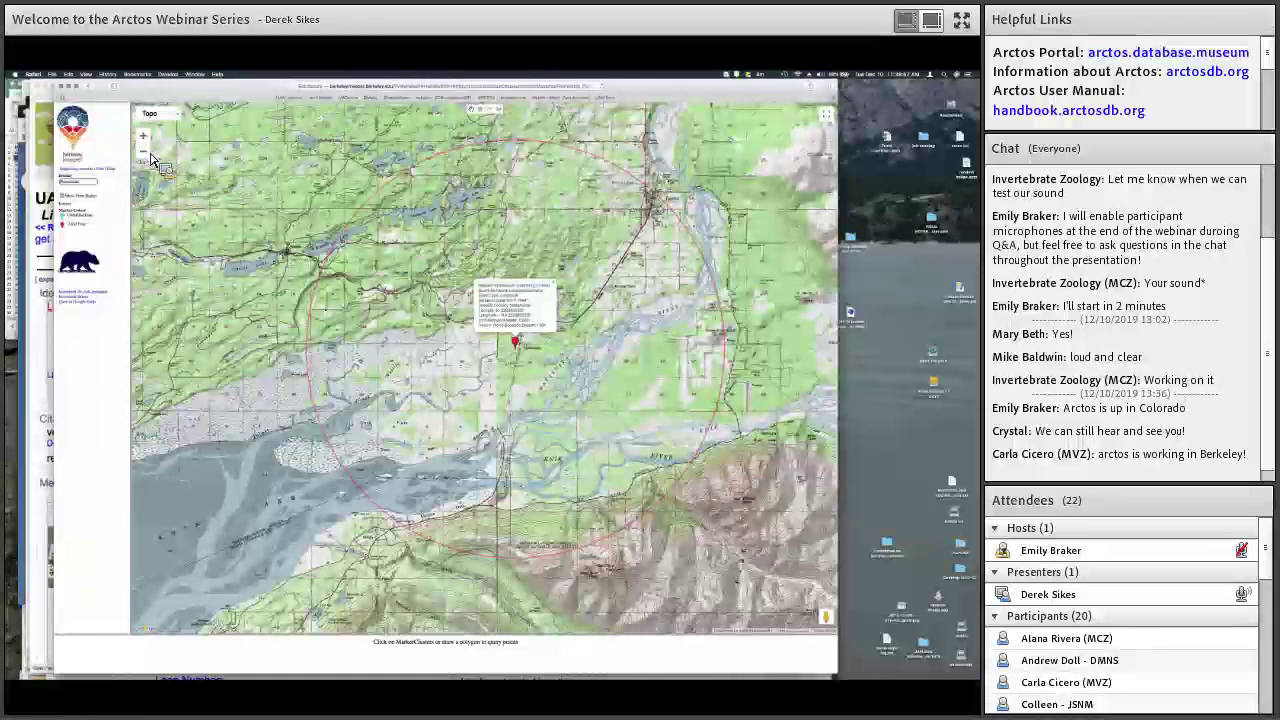
click(68, 97)
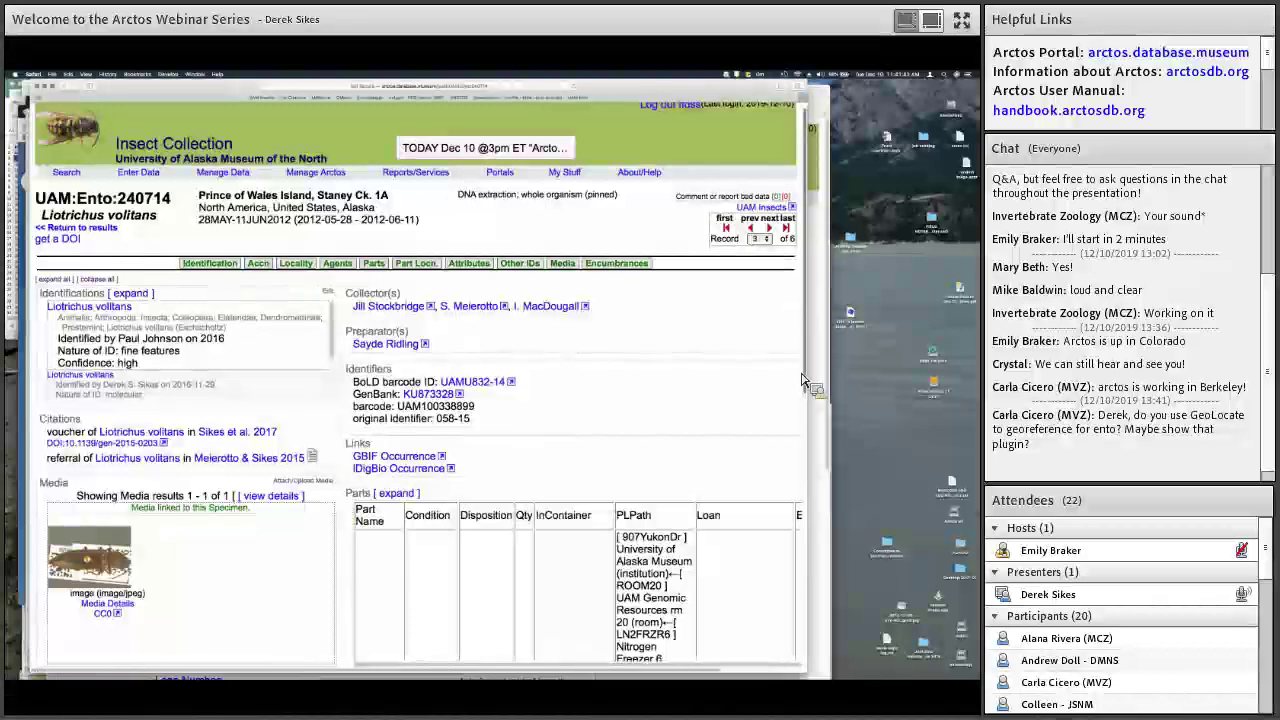
- Review the Liotrichus volitans specimen's locality and collecting event, and close the event editor and the specimen record
scroll(802, 380, down, 3)
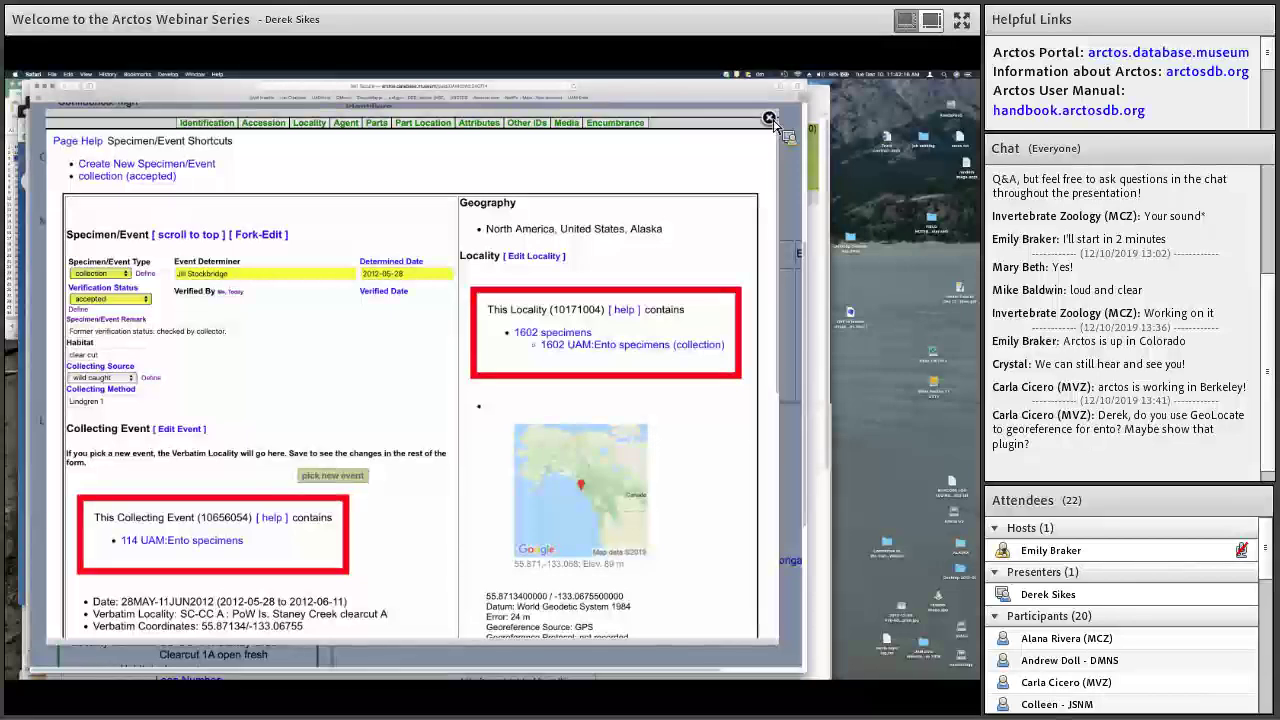
click(769, 119)
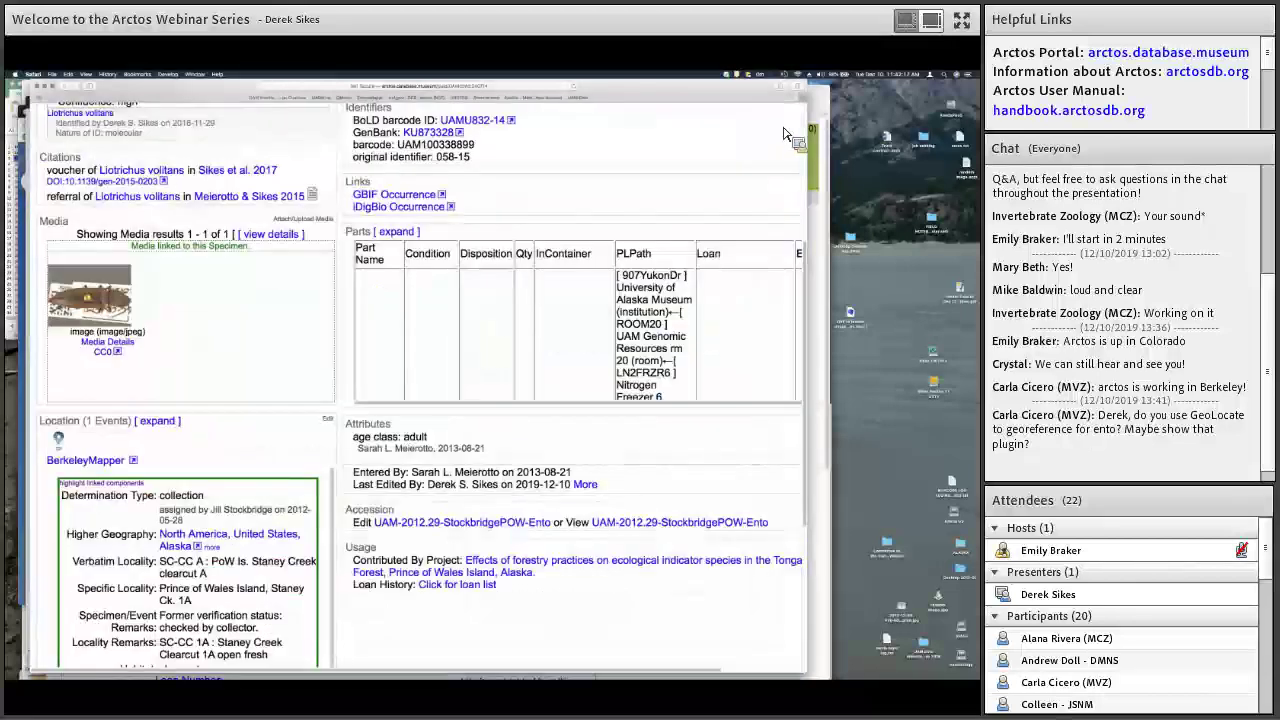
click(194, 74)
click(196, 140)
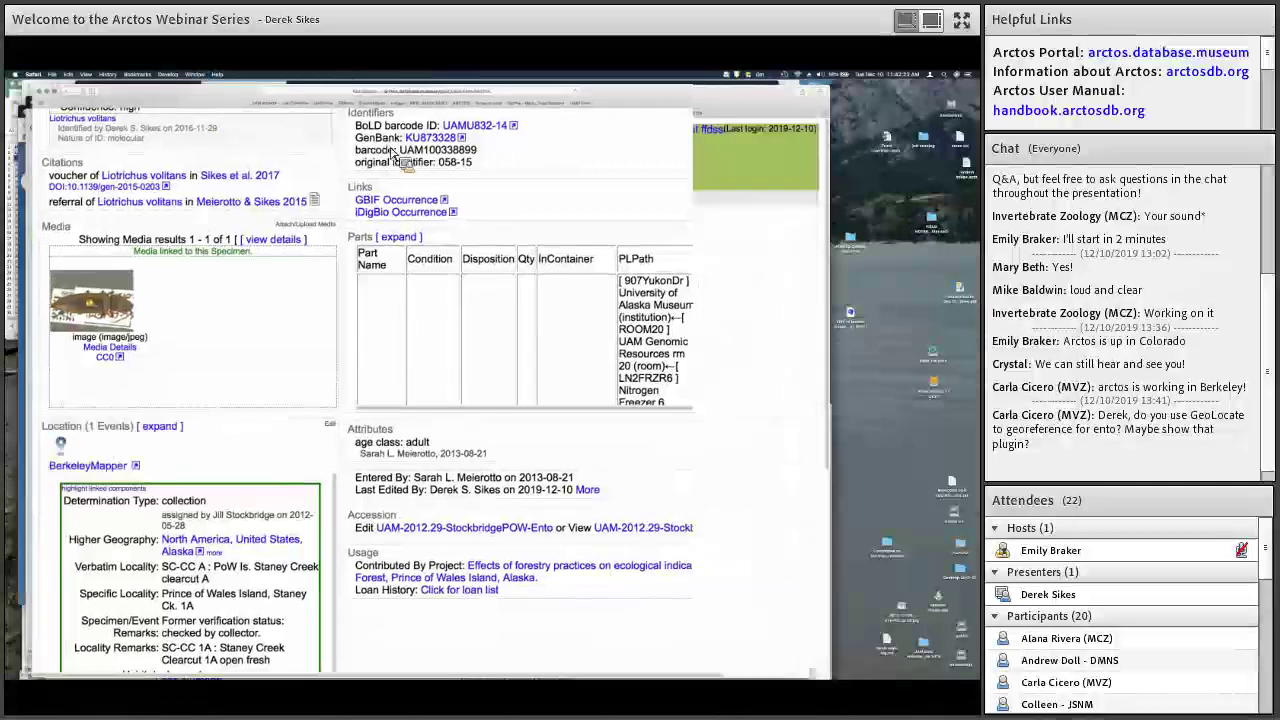
key(super+w)
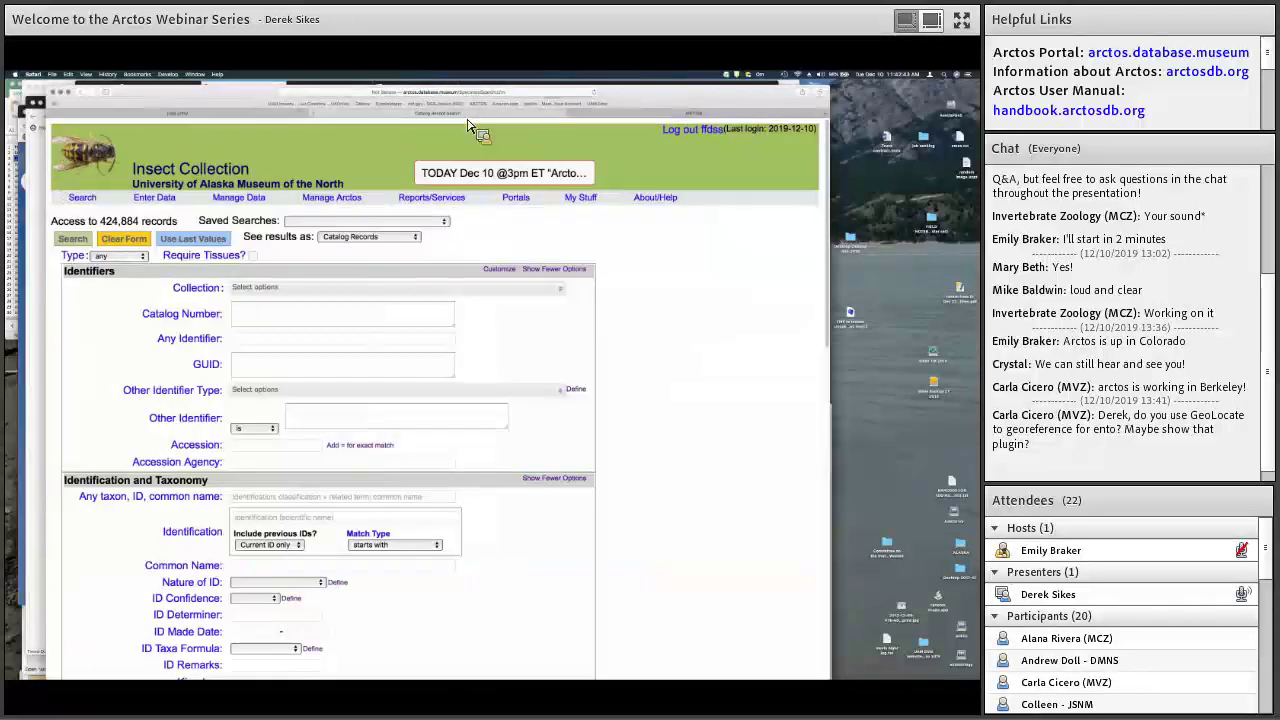
- Open the Find Locality form and enter "peat ponds" as the specific locality
mouse_move(390, 245)
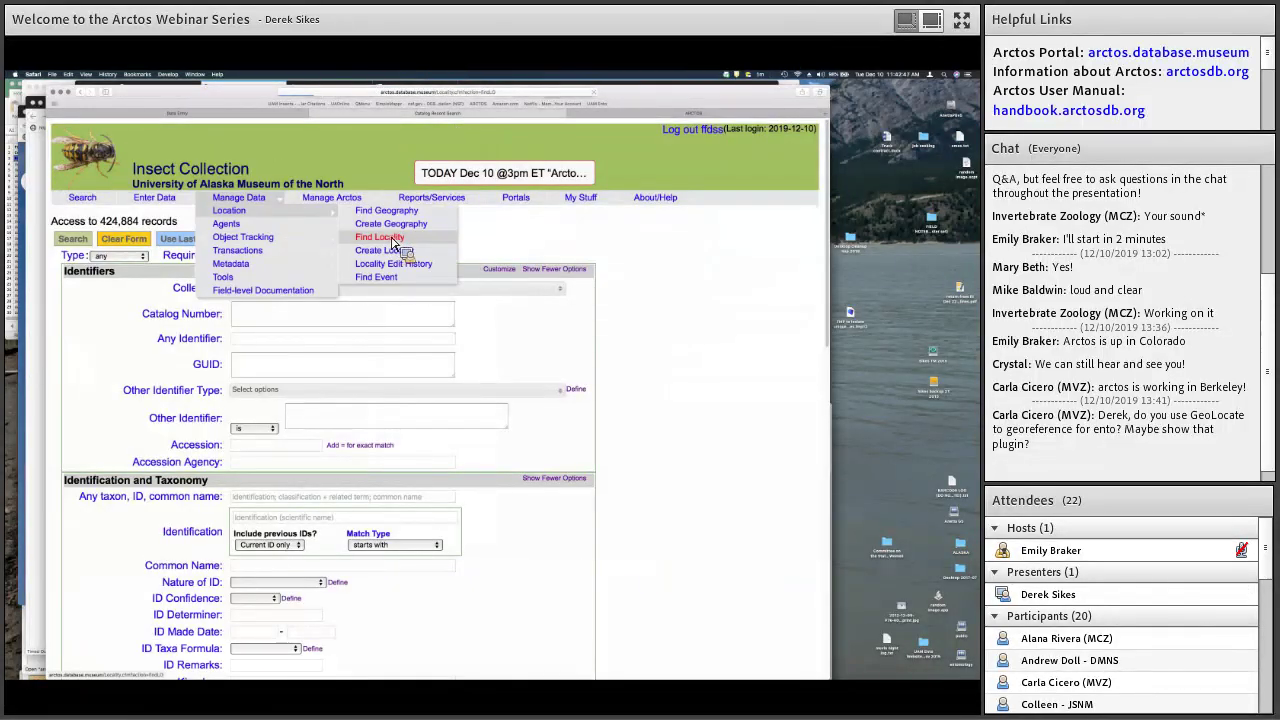
click(448, 240)
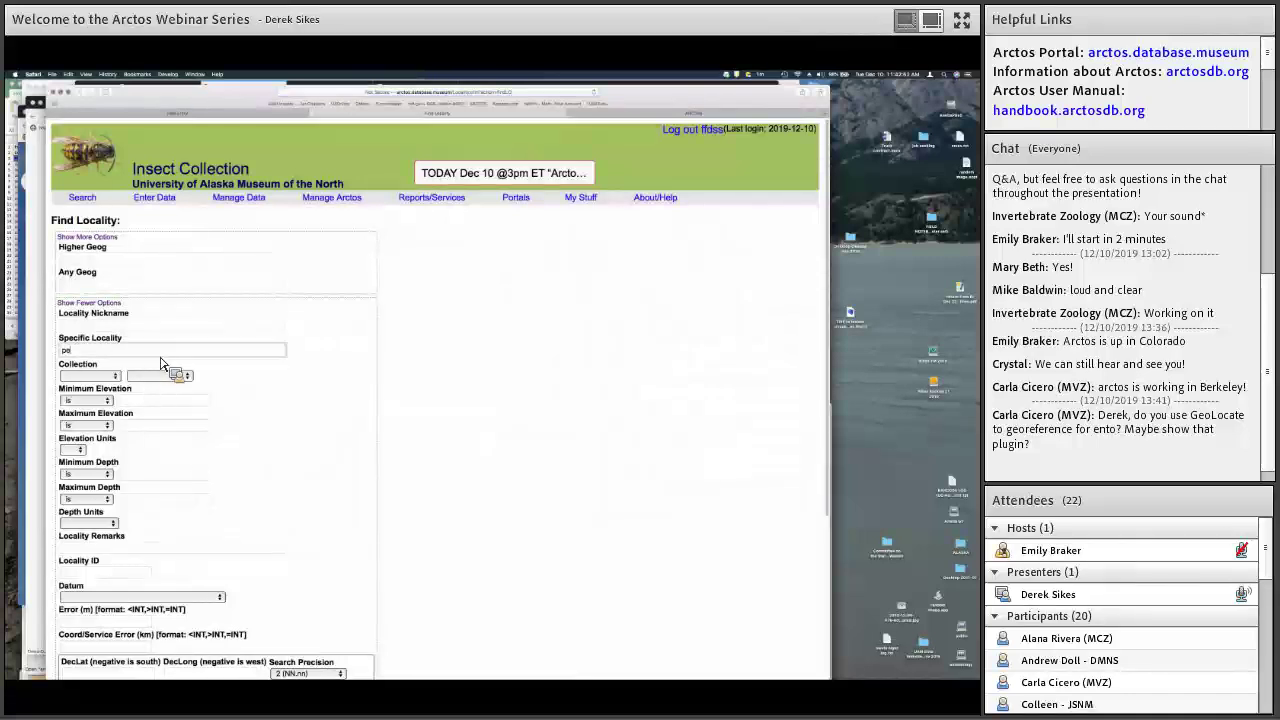
text(nds)
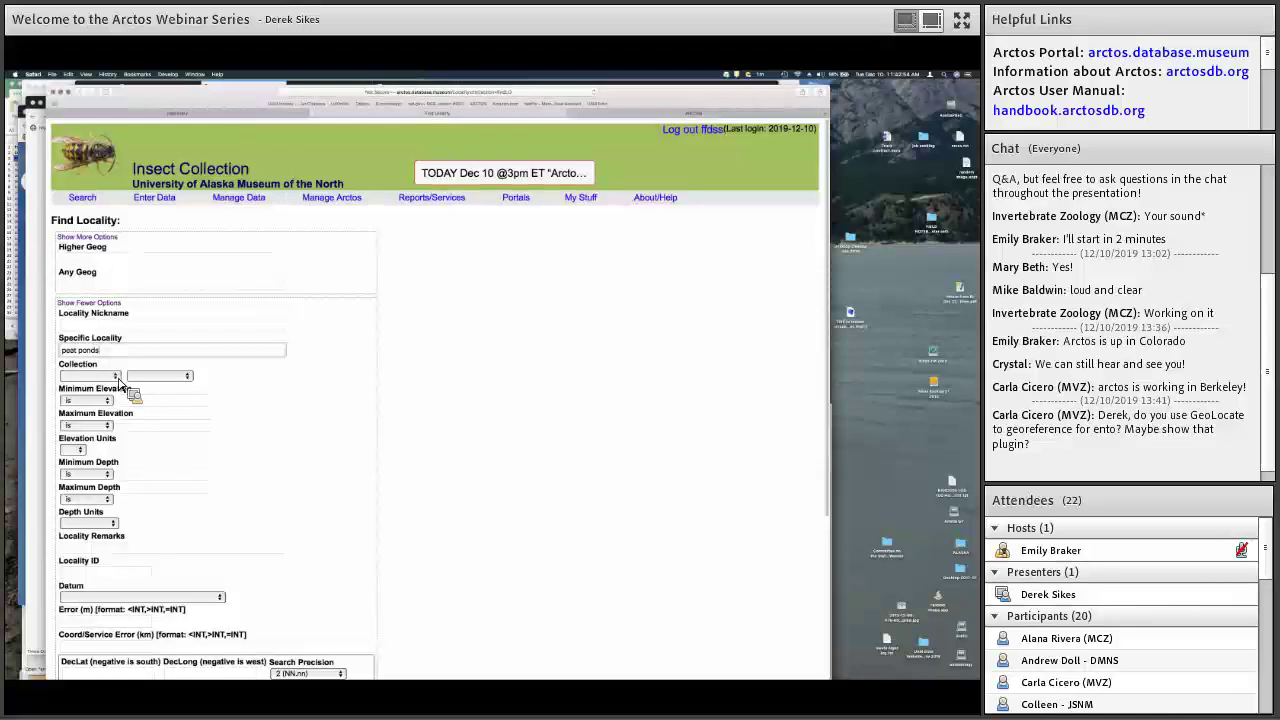
- Restrict the locality search to those used by the UAM:Ento collection and run it
click(112, 376)
click(112, 397)
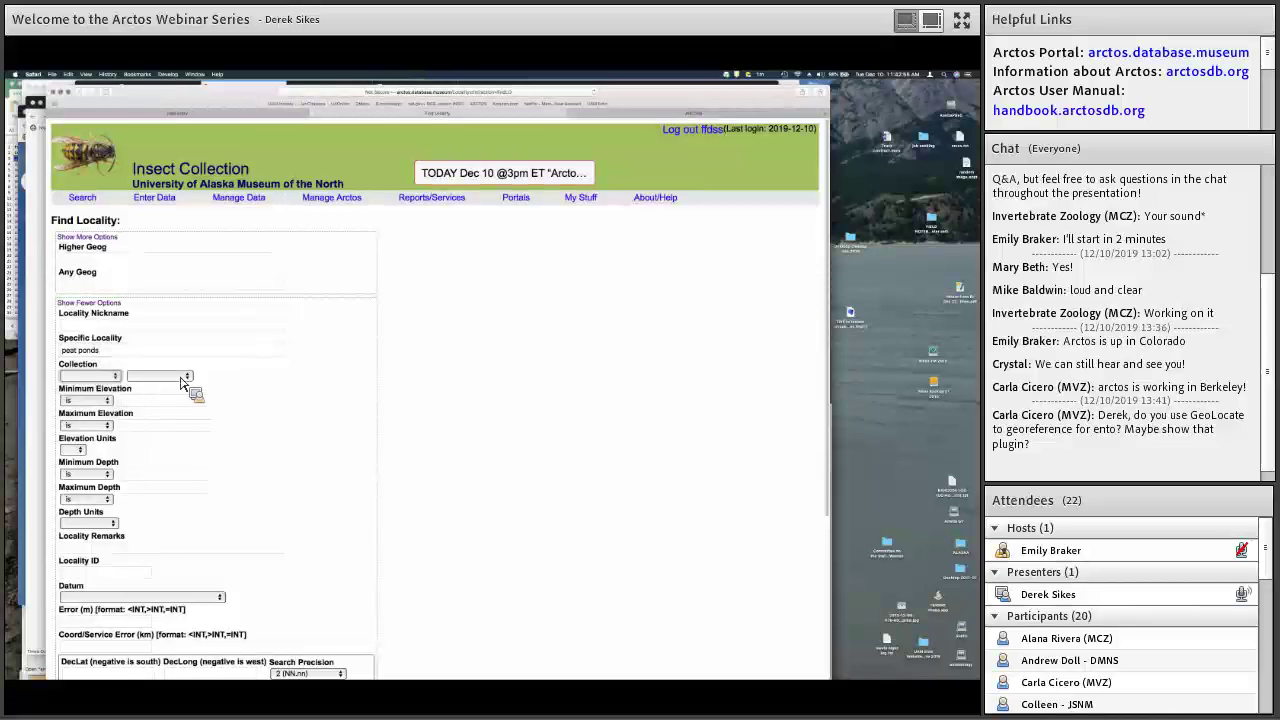
click(185, 378)
click(175, 418)
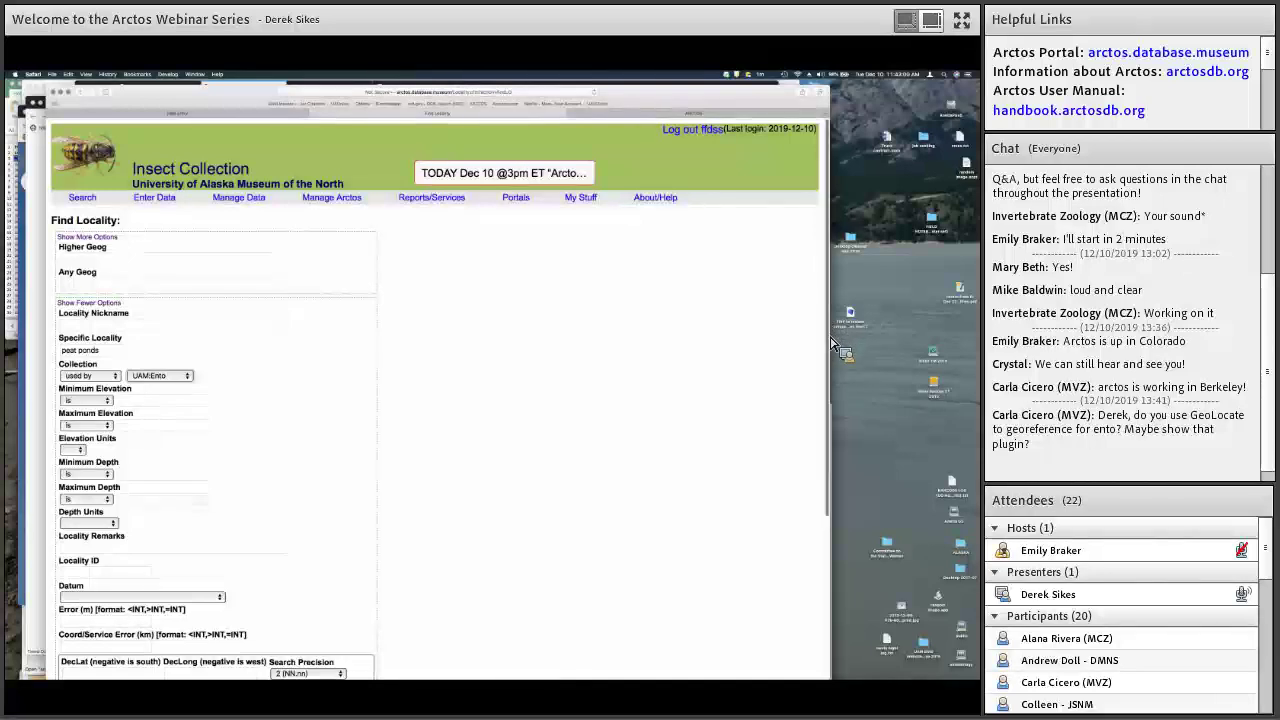
scroll(834, 350, down, 1)
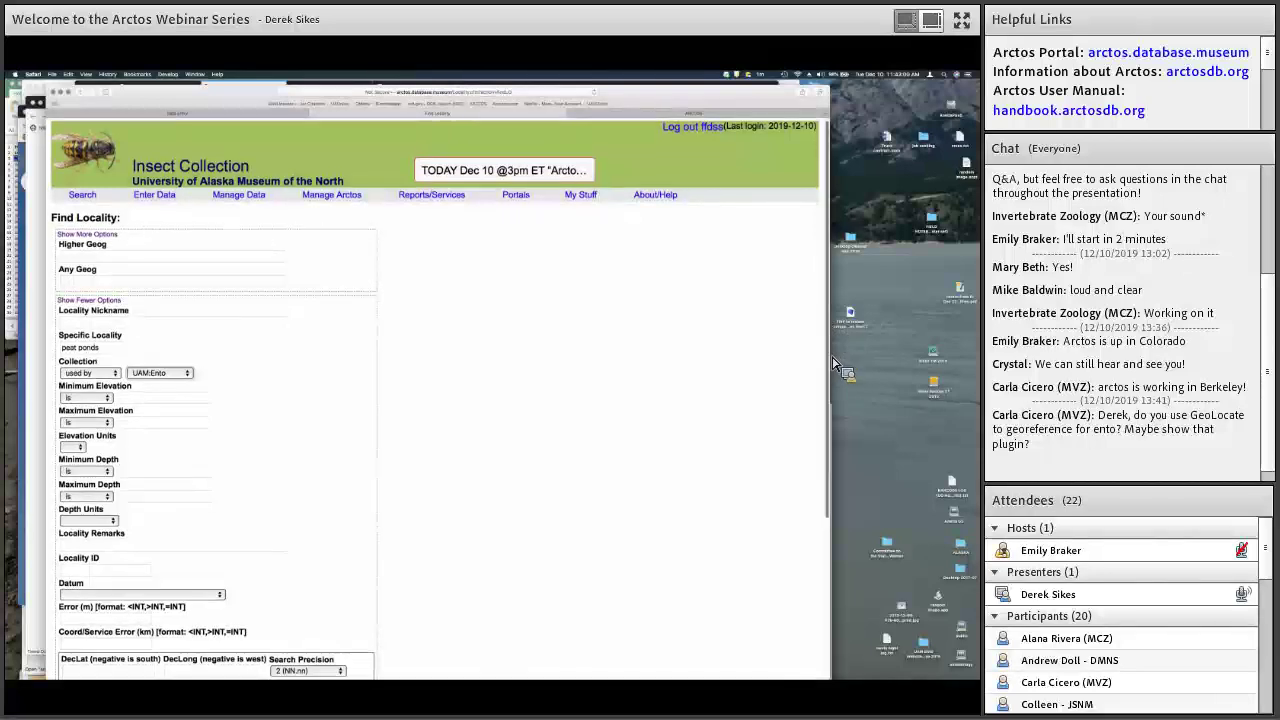
scroll(834, 365, down, 2)
scroll(838, 370, down, 4)
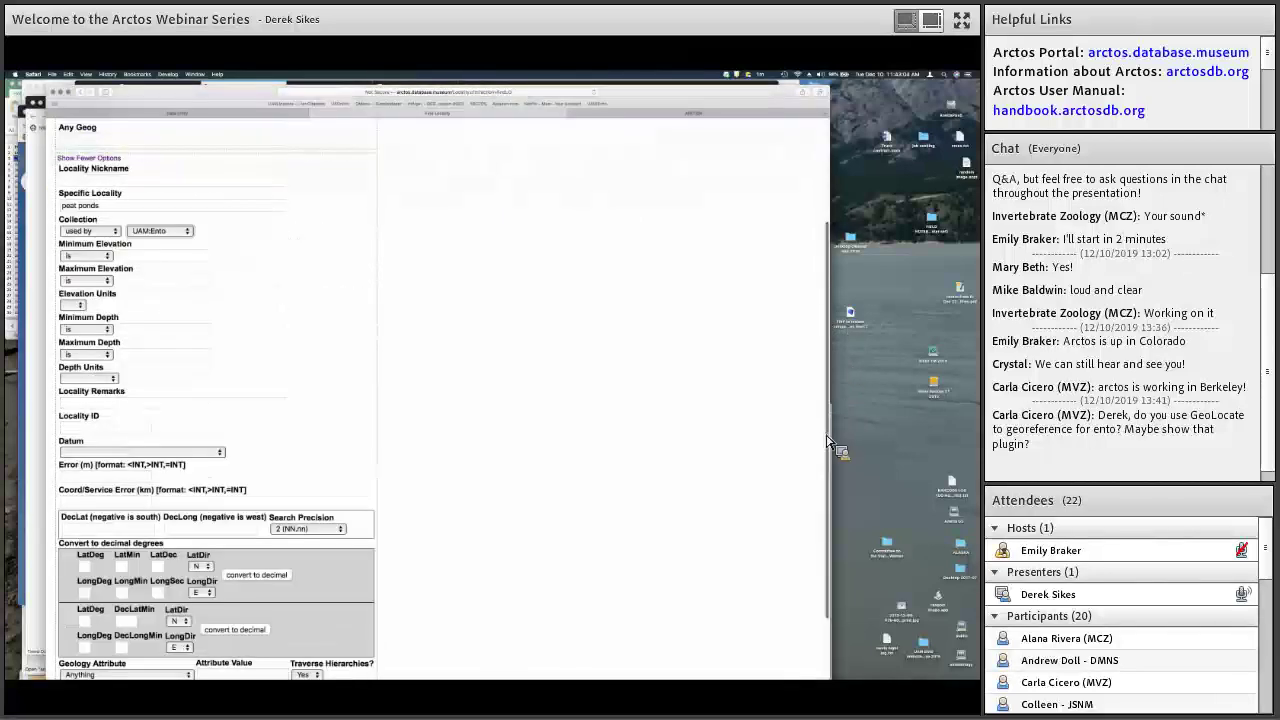
scroll(110, 620, down, 3)
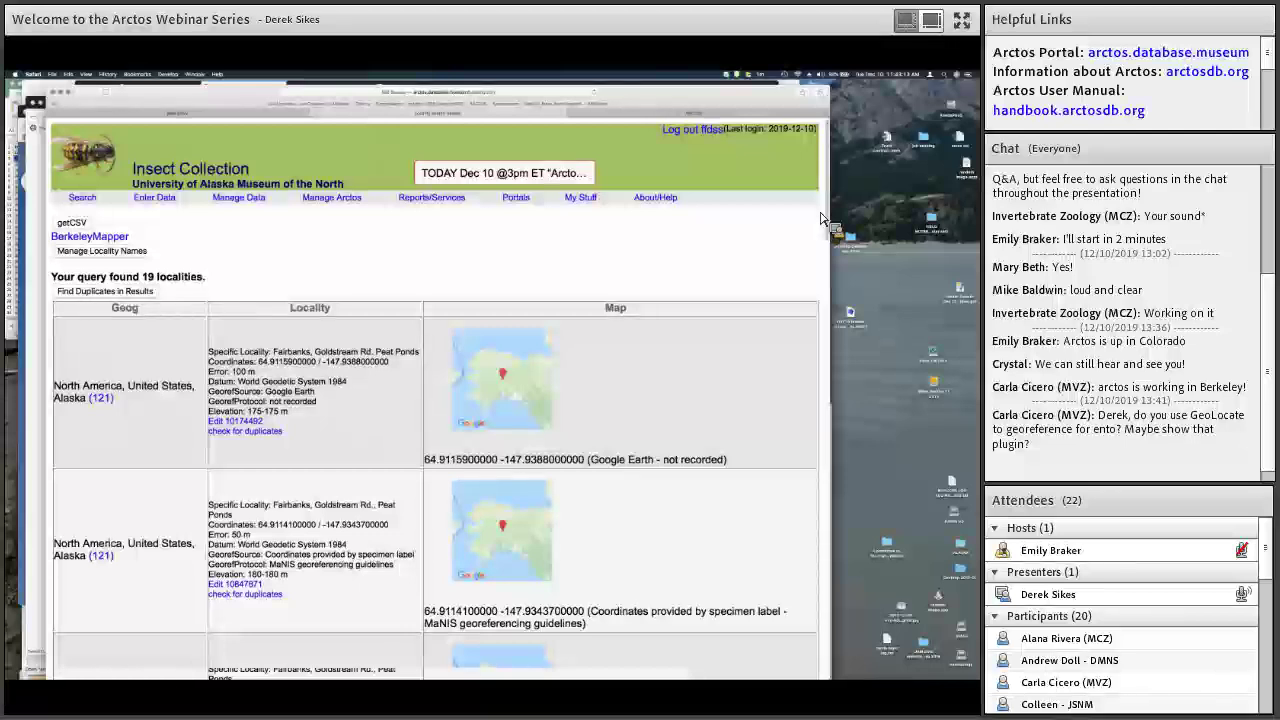
- Compare the found localities with the field notebook photo in Preview and open the last Peat Ponds Wildlife Area locality for editing
scroll(822, 215, down, 1)
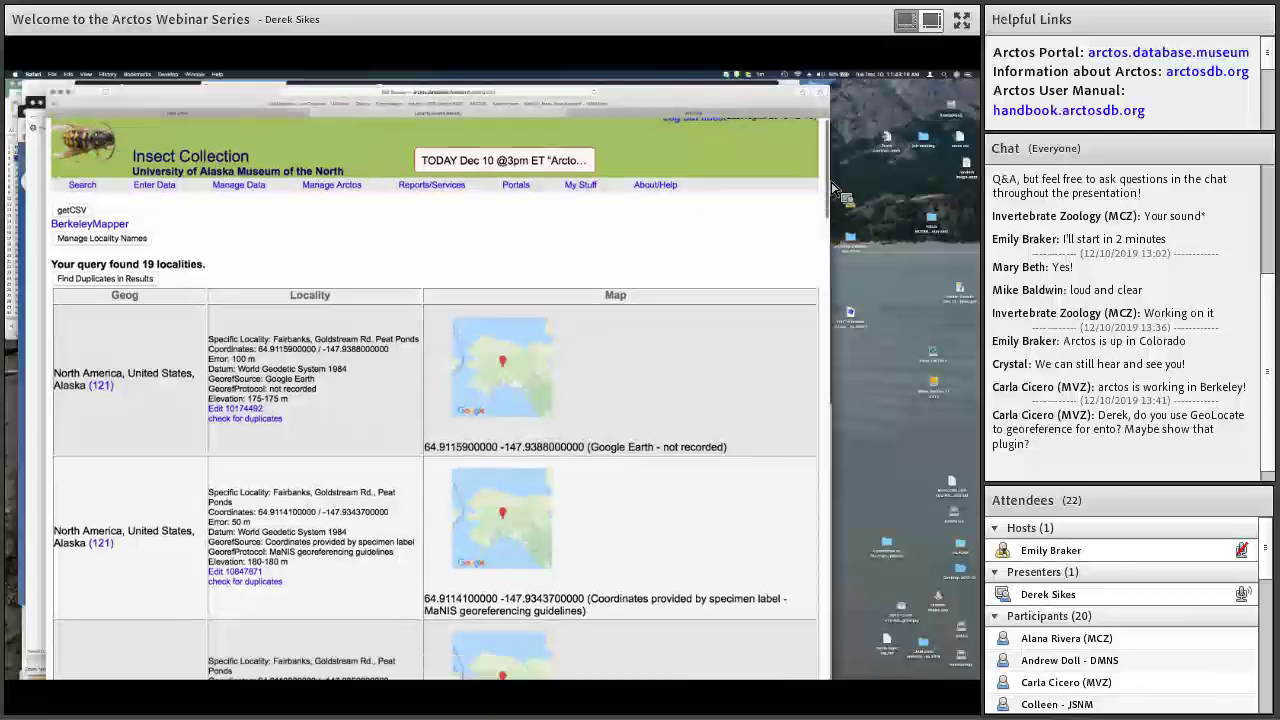
scroll(833, 187, down, 3)
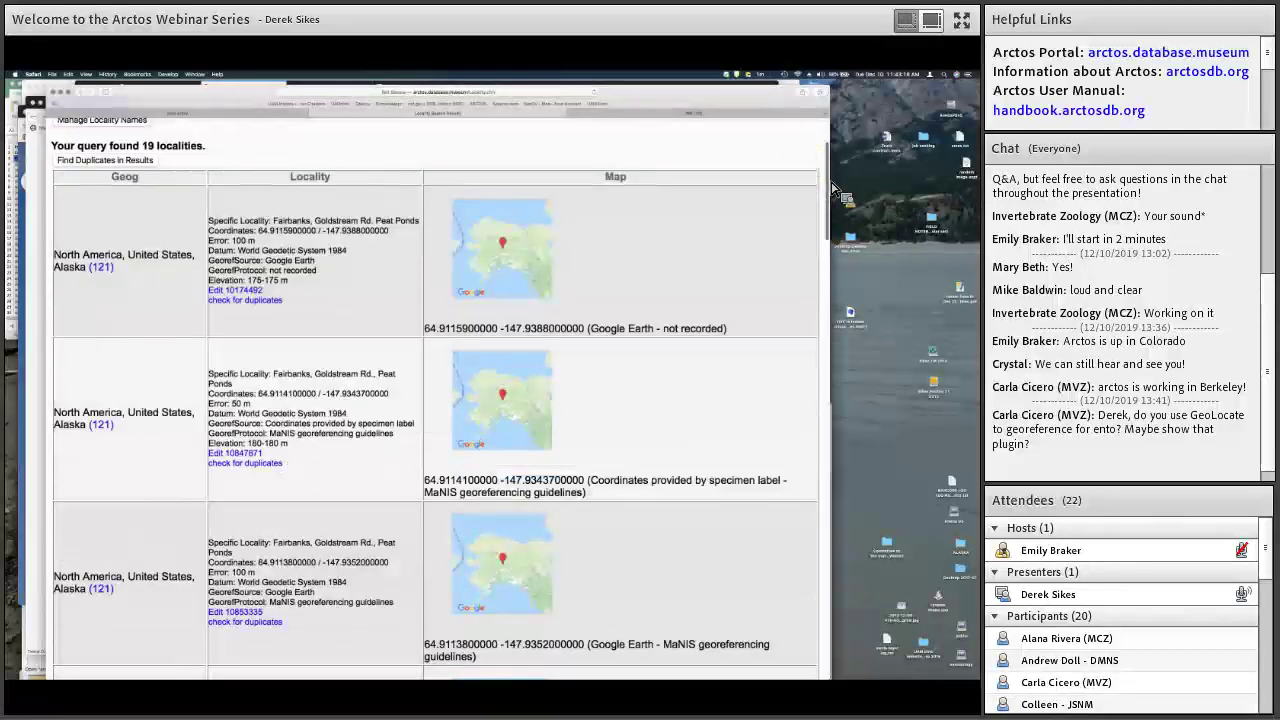
click(830, 567)
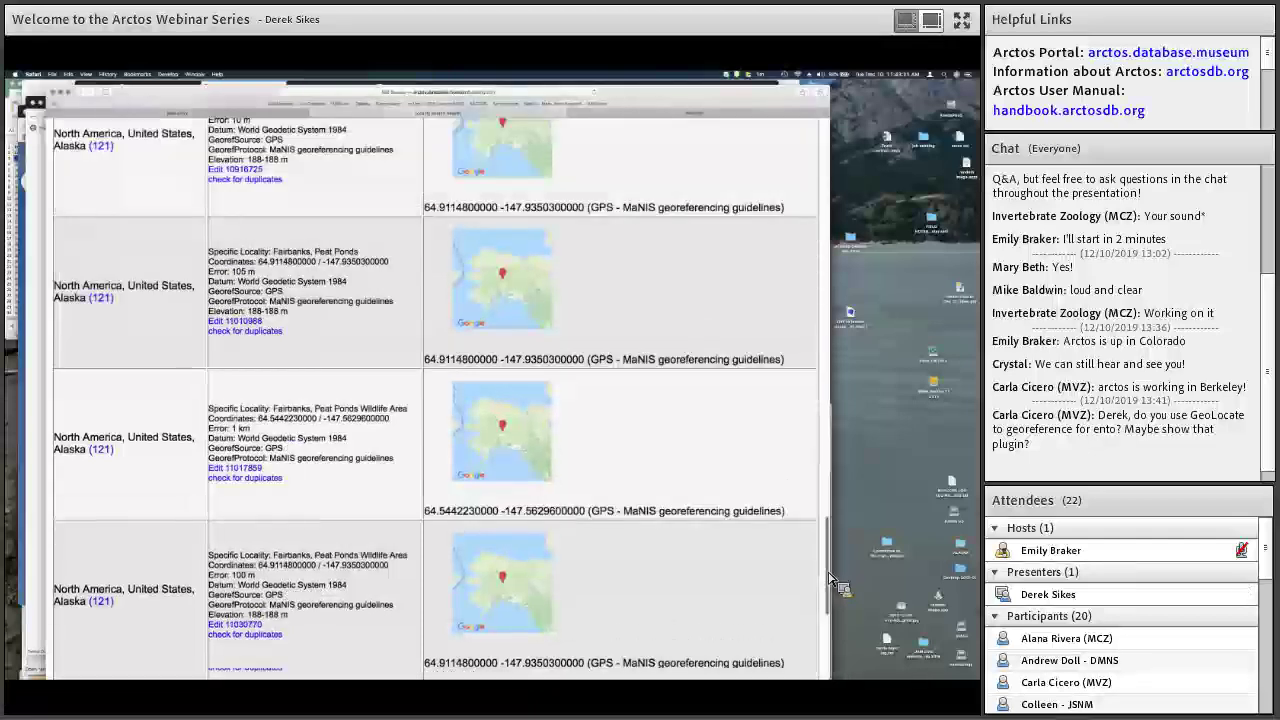
scroll(375, 580, down, 9)
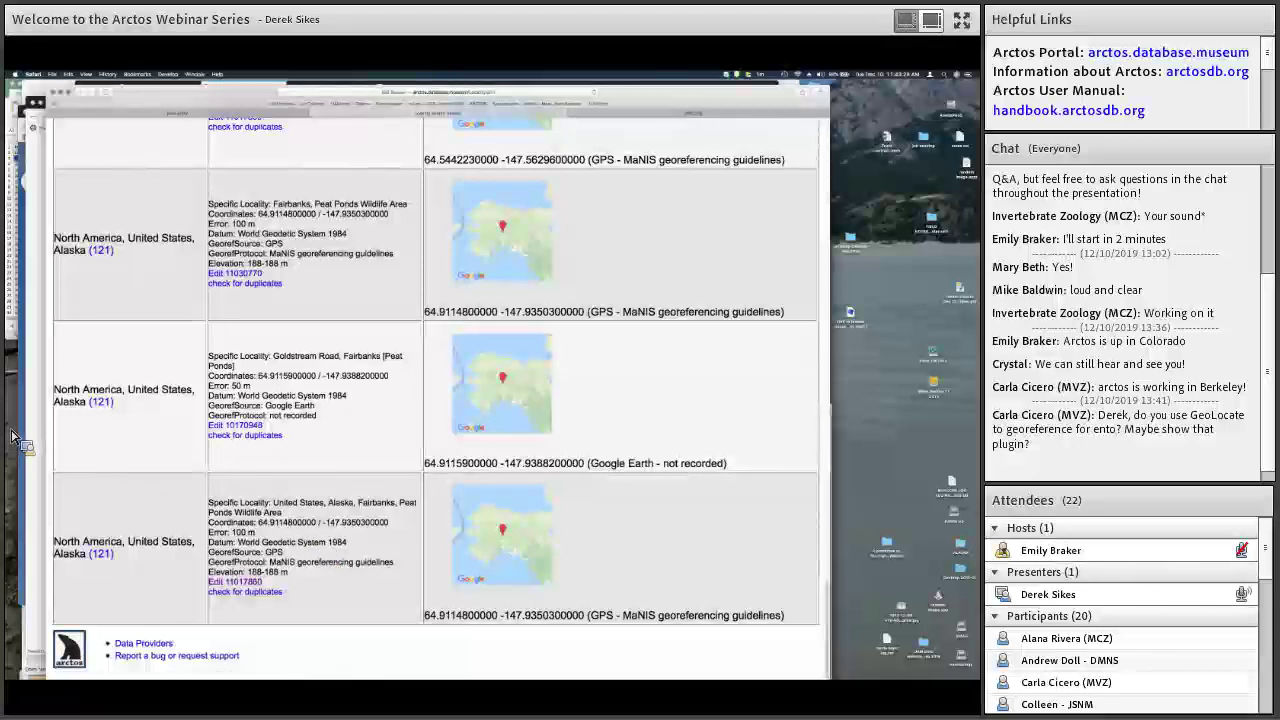
mouse_move(15, 350)
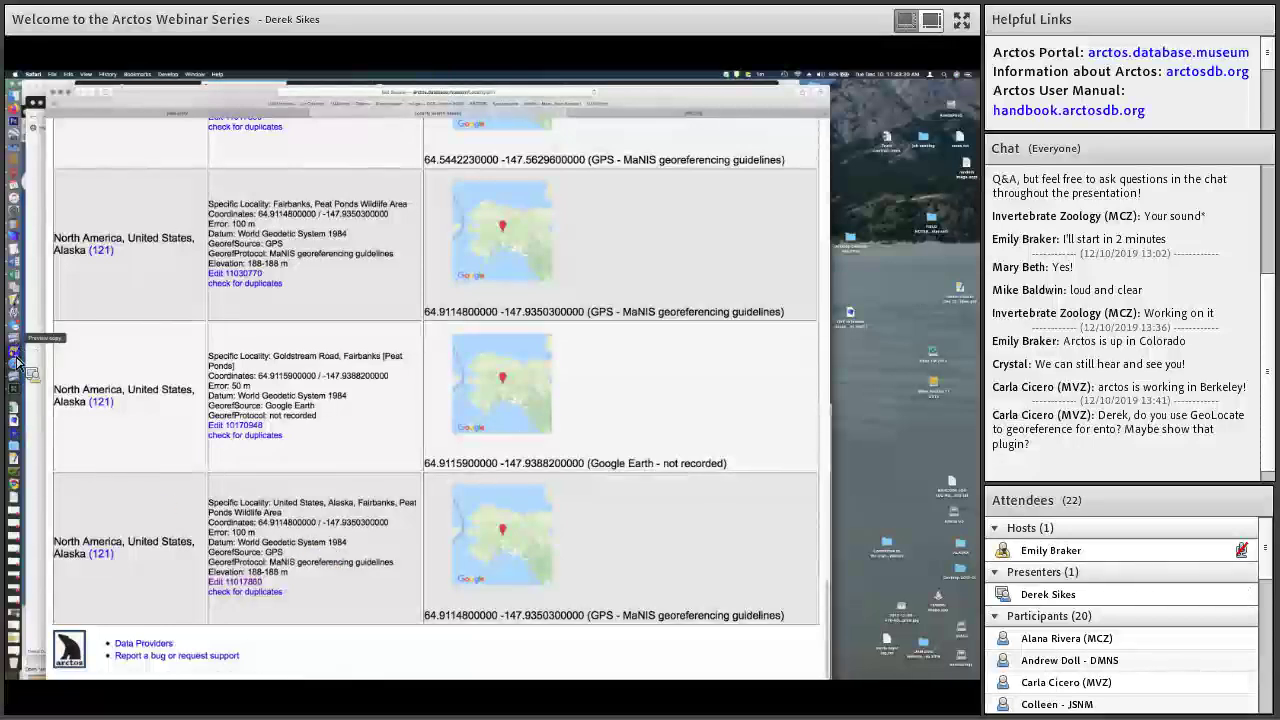
click(17, 383)
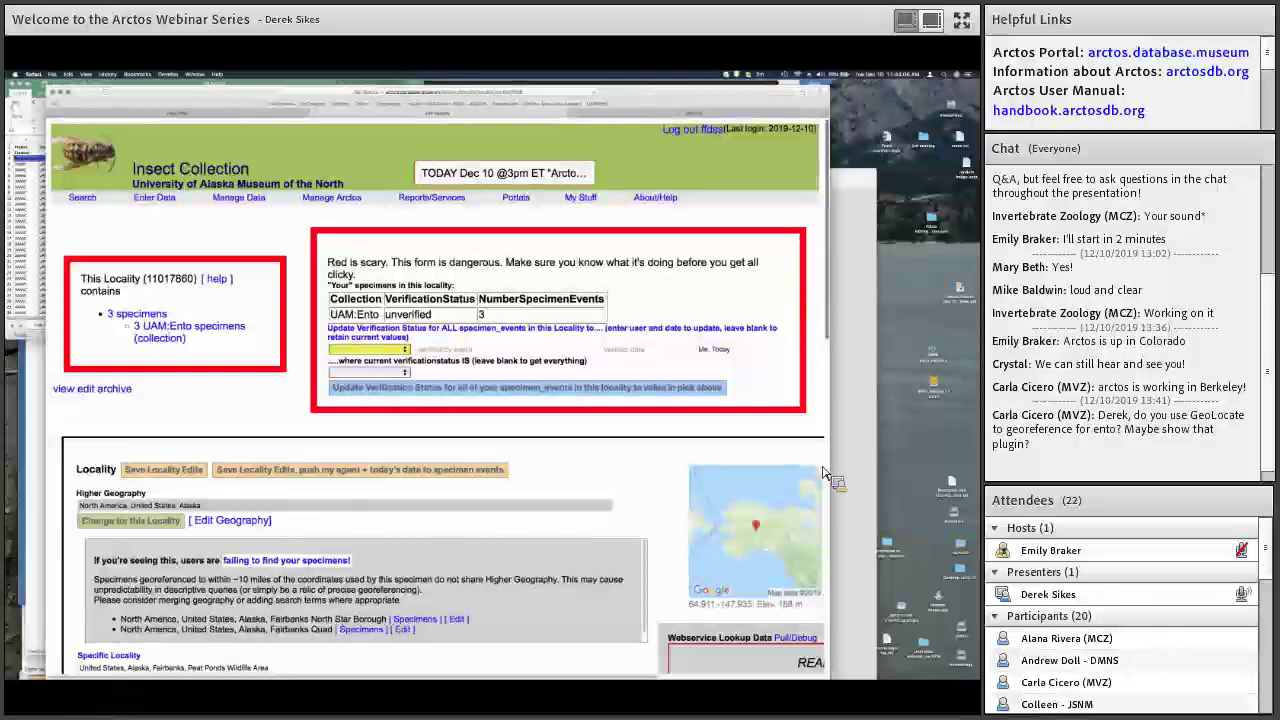
- Check the locality's coordinates, error and elevation, and add a new collecting event to it
scroll(822, 490, down, 10)
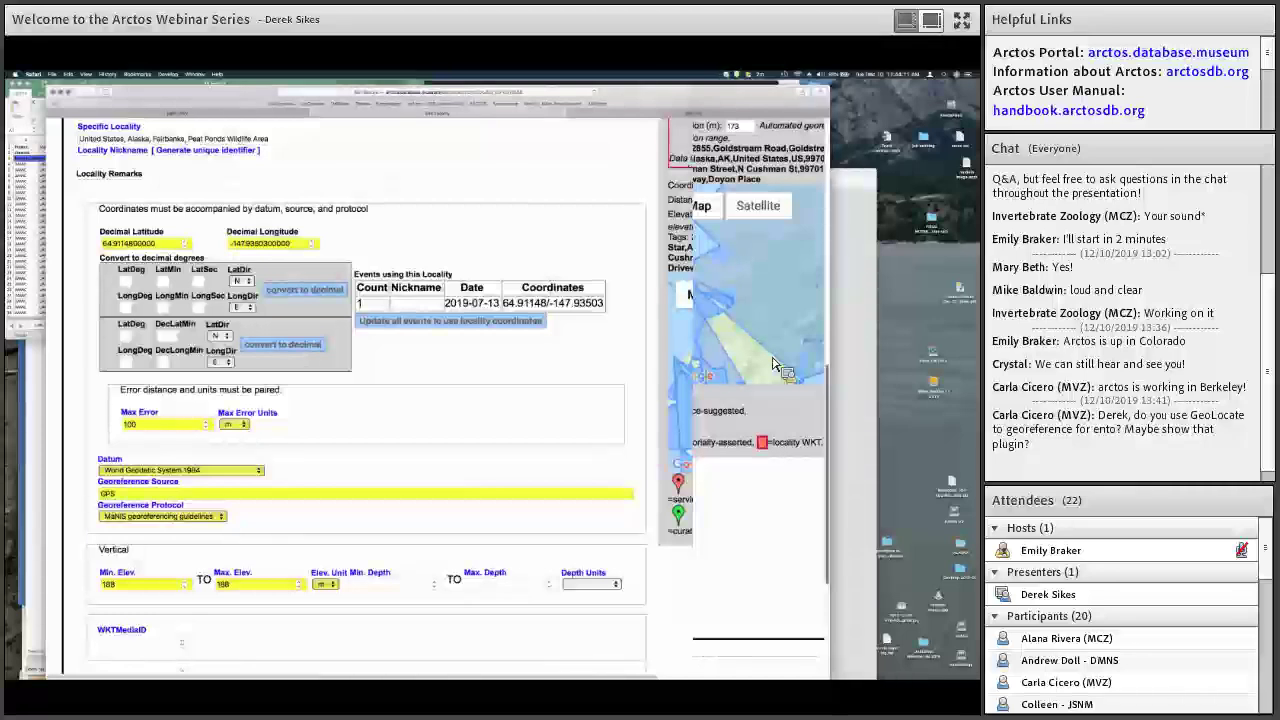
scroll(773, 365, down, 1)
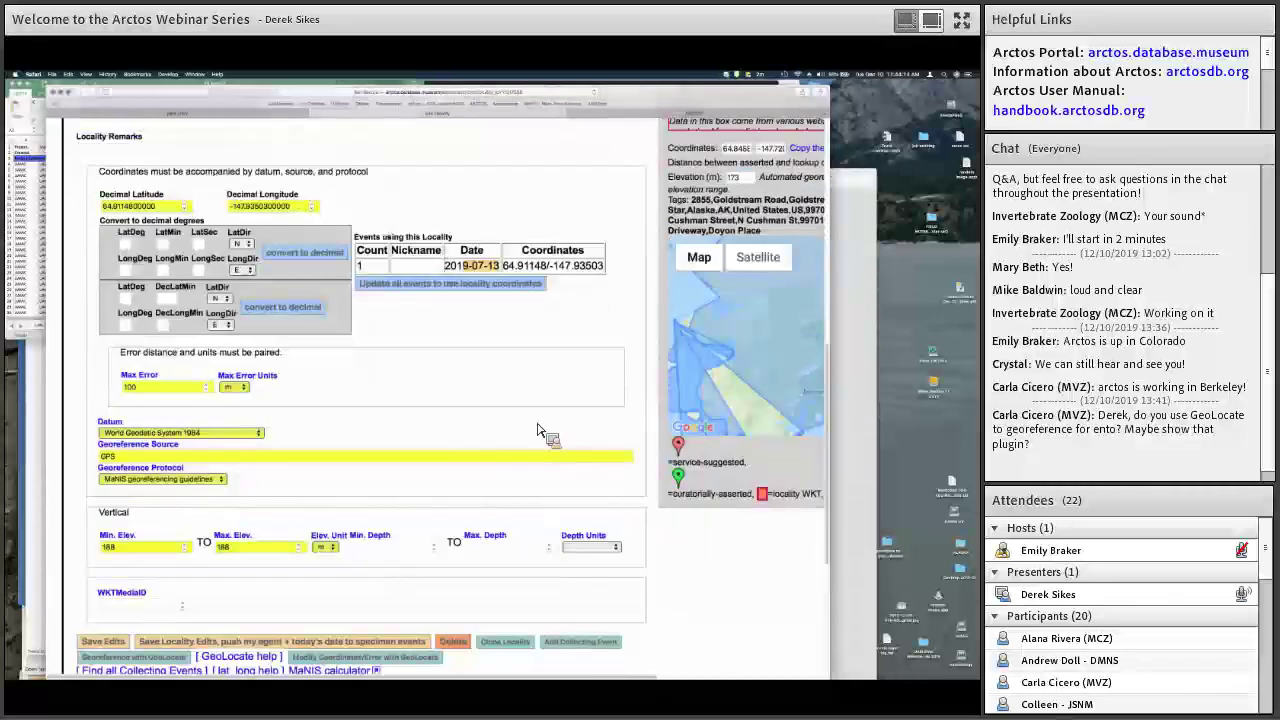
scroll(537, 430, down, 5)
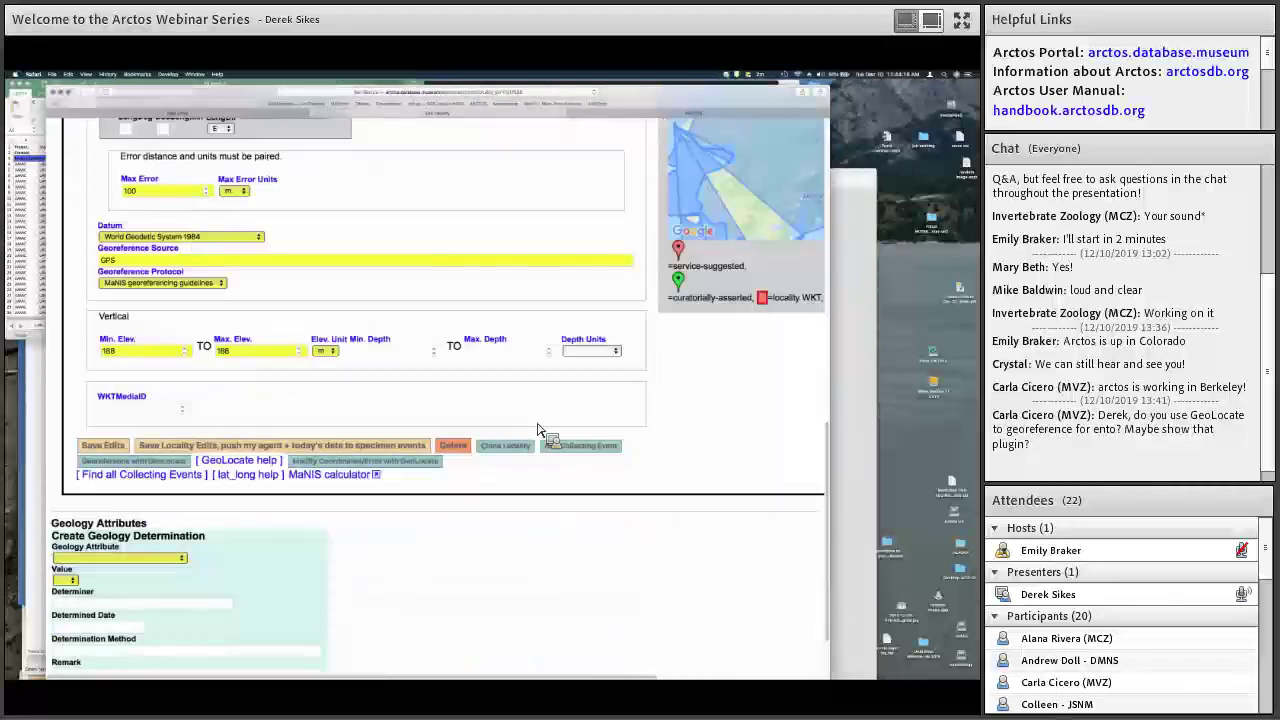
click(605, 458)
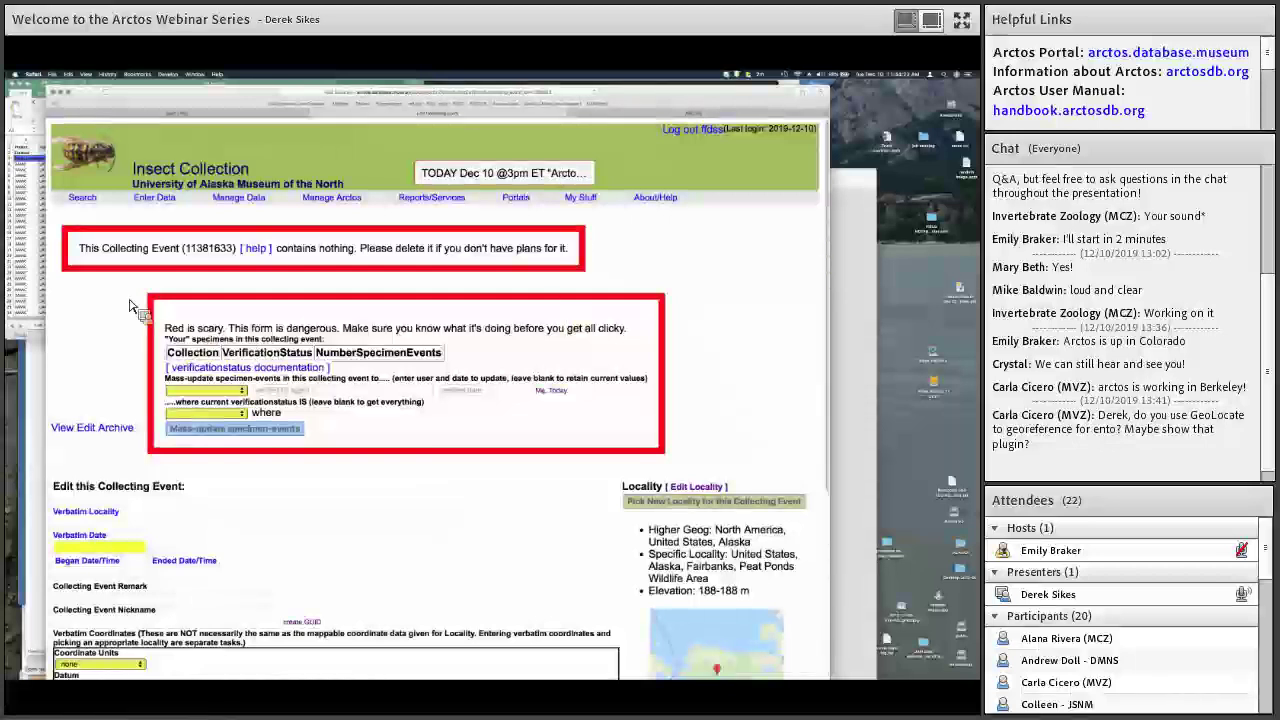
- Set the new collecting event's verbatim locality to "Fairbanks, Peat Ponds"
scroll(130, 305, down, 5)
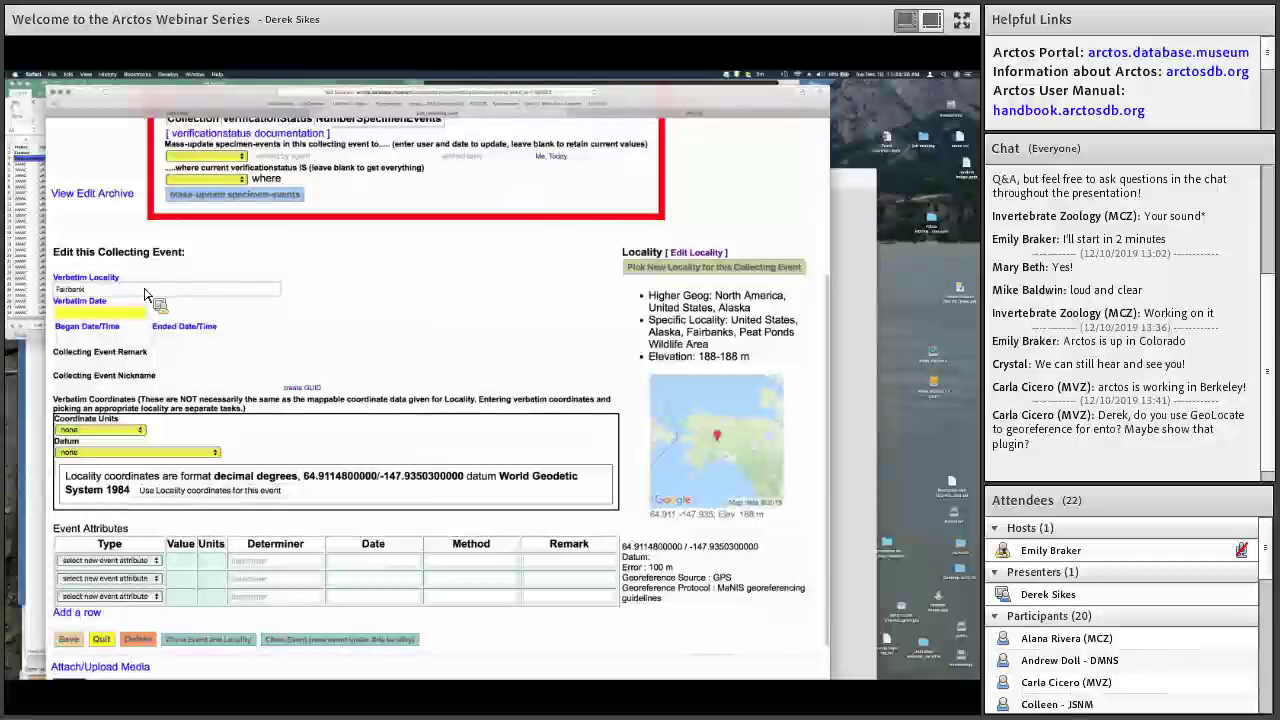
text(, Pet Ponds)
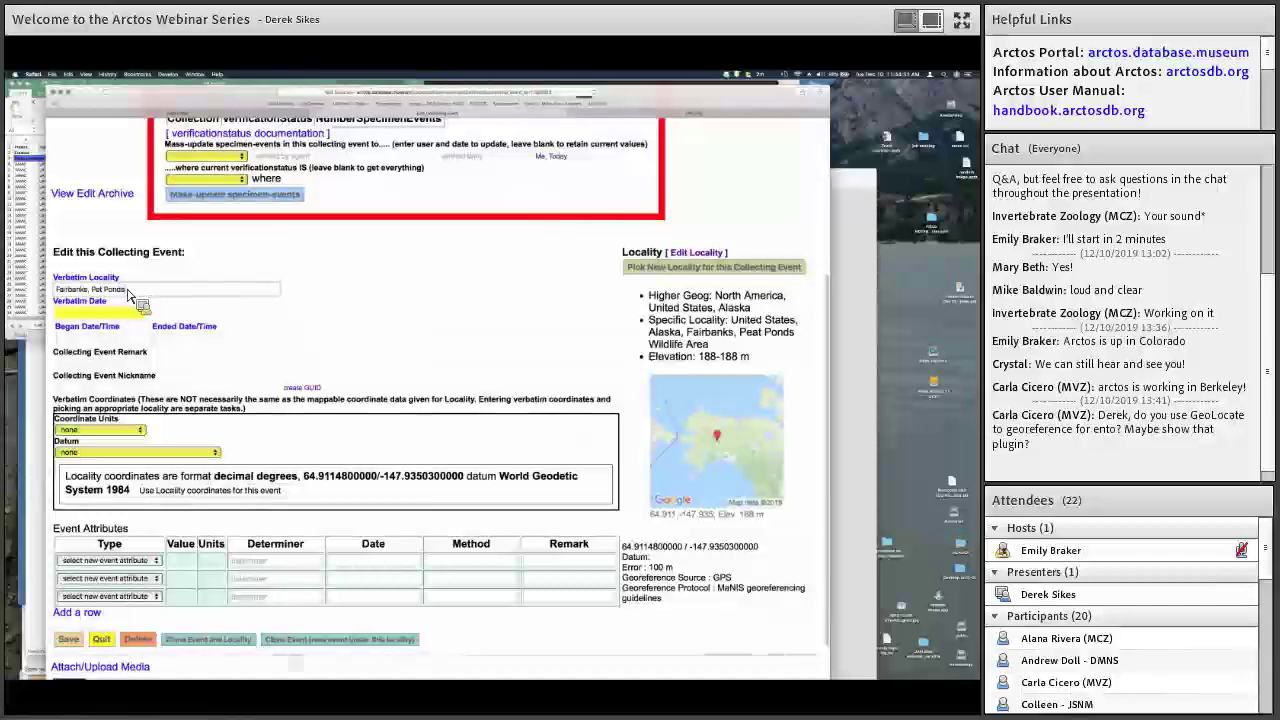
click(98, 289)
text(a)
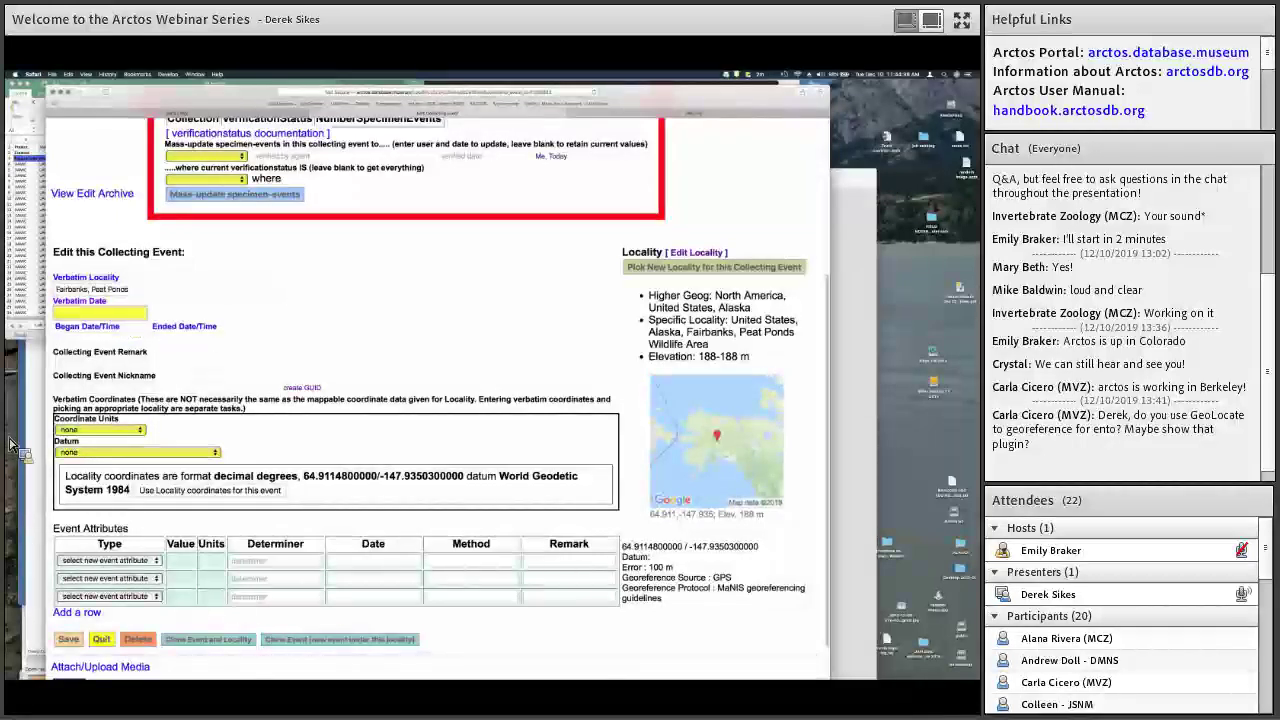
- Set the new collecting event's verbatim date to "31 AUG 2019" and its began and ended dates to 2019-08-31, following the field notebook
mouse_move(16, 385)
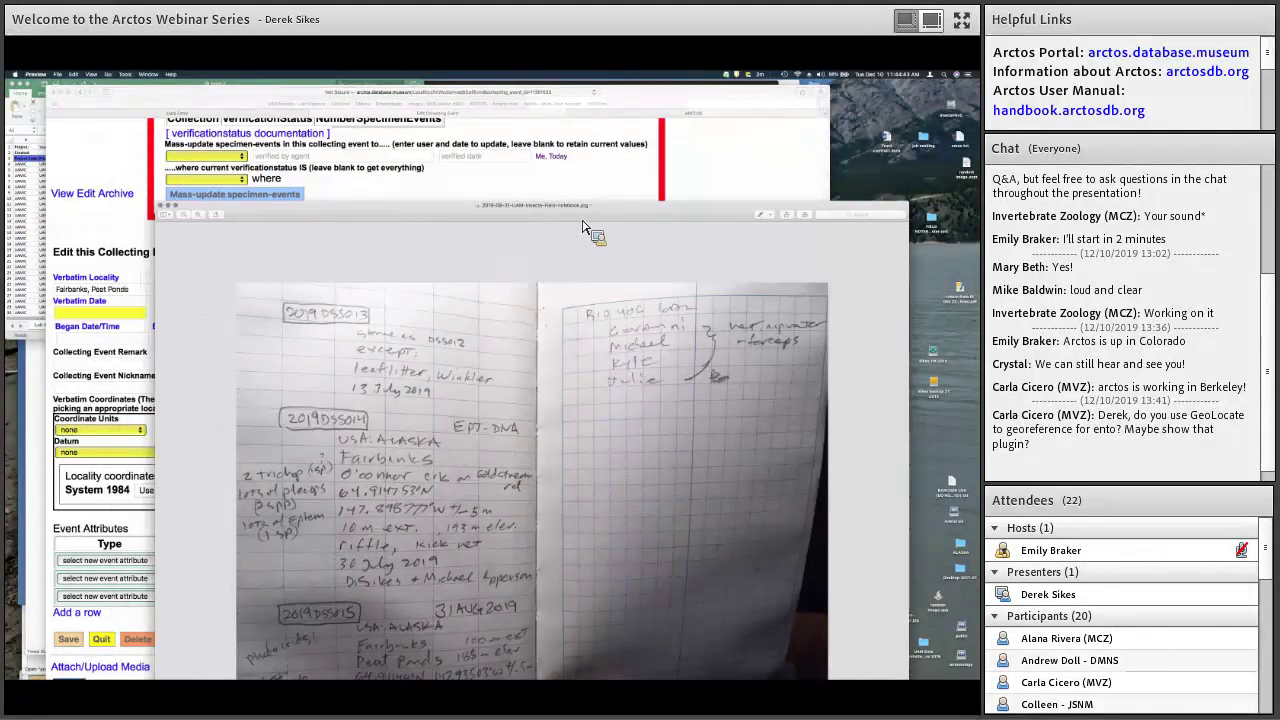
drag(583, 226, 128, 316)
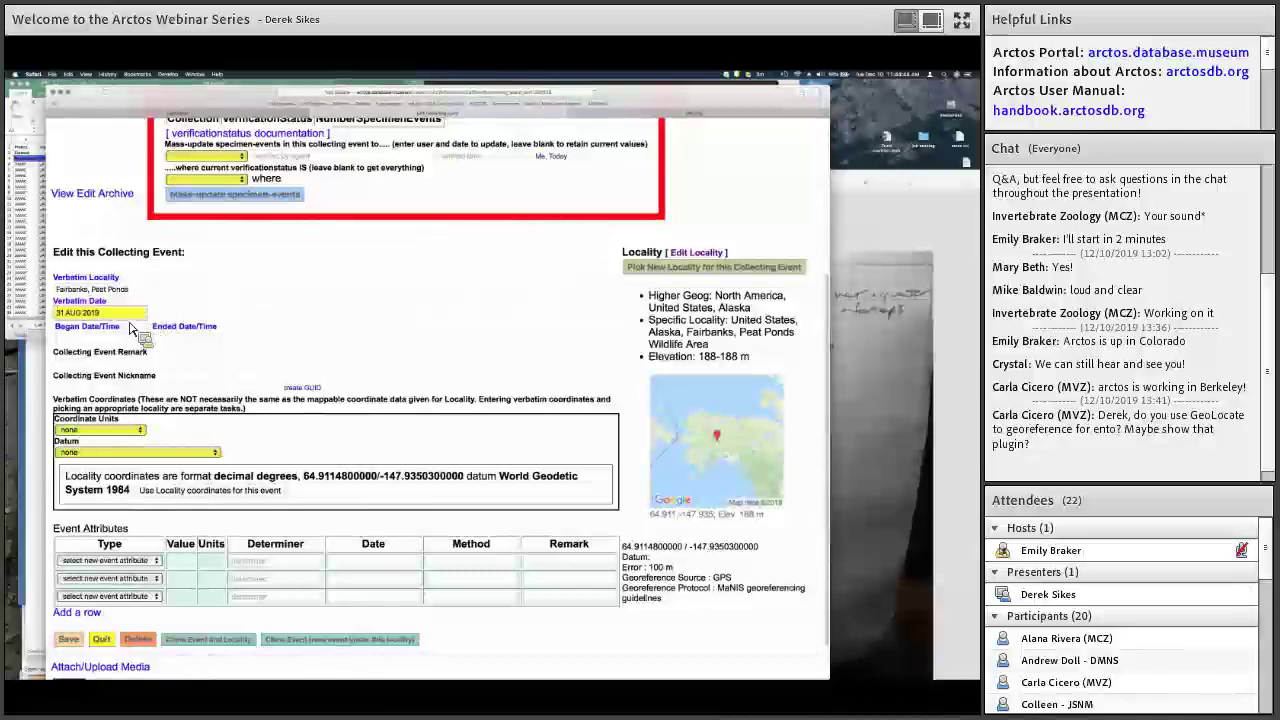
click(63, 350)
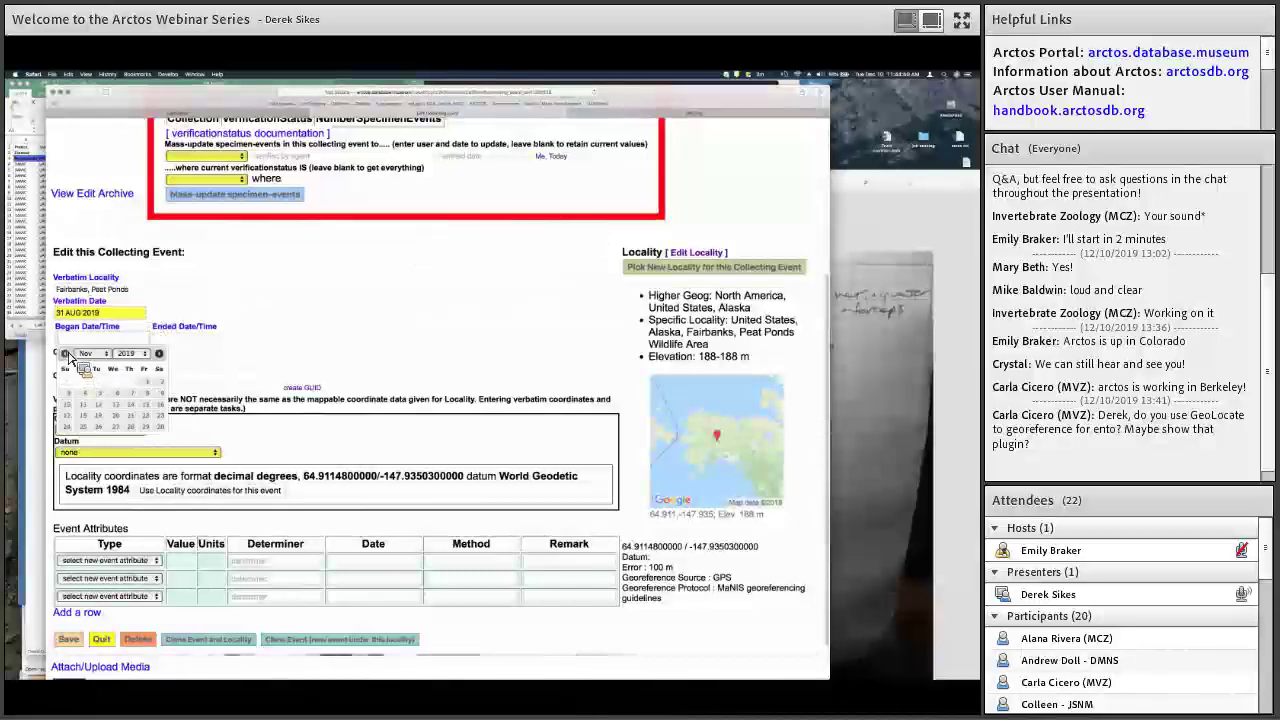
click(65, 353)
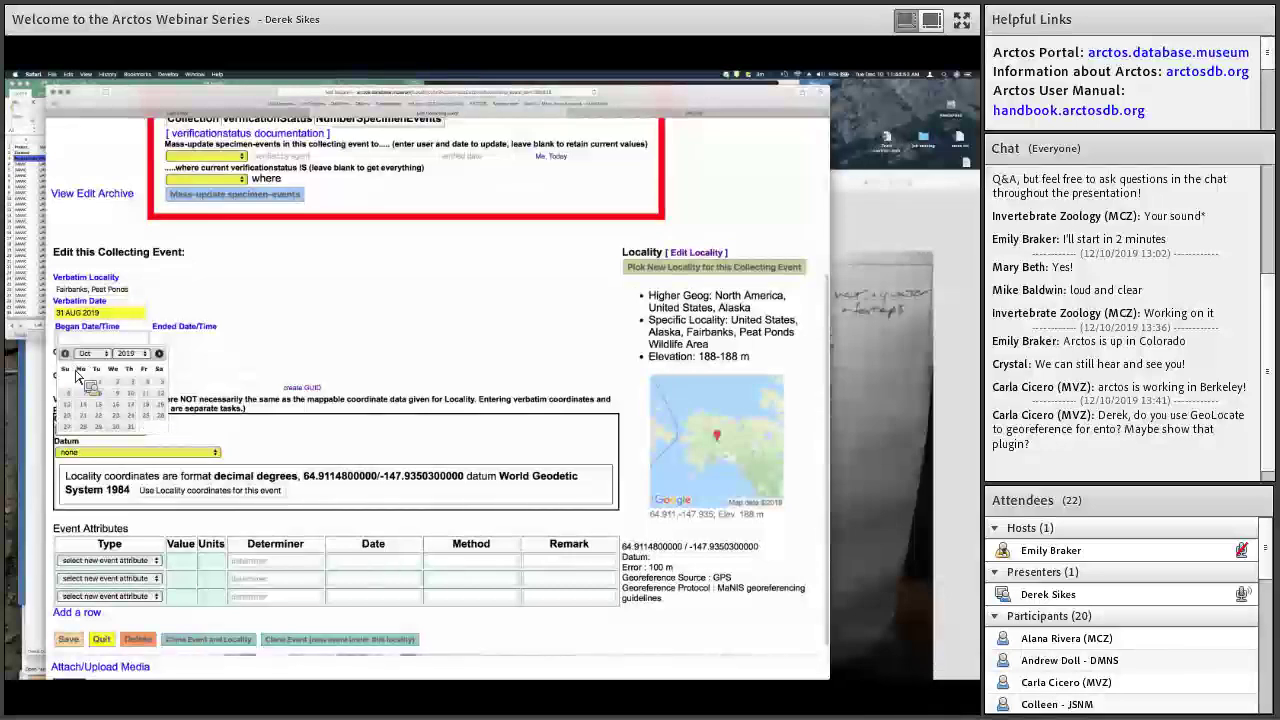
click(130, 426)
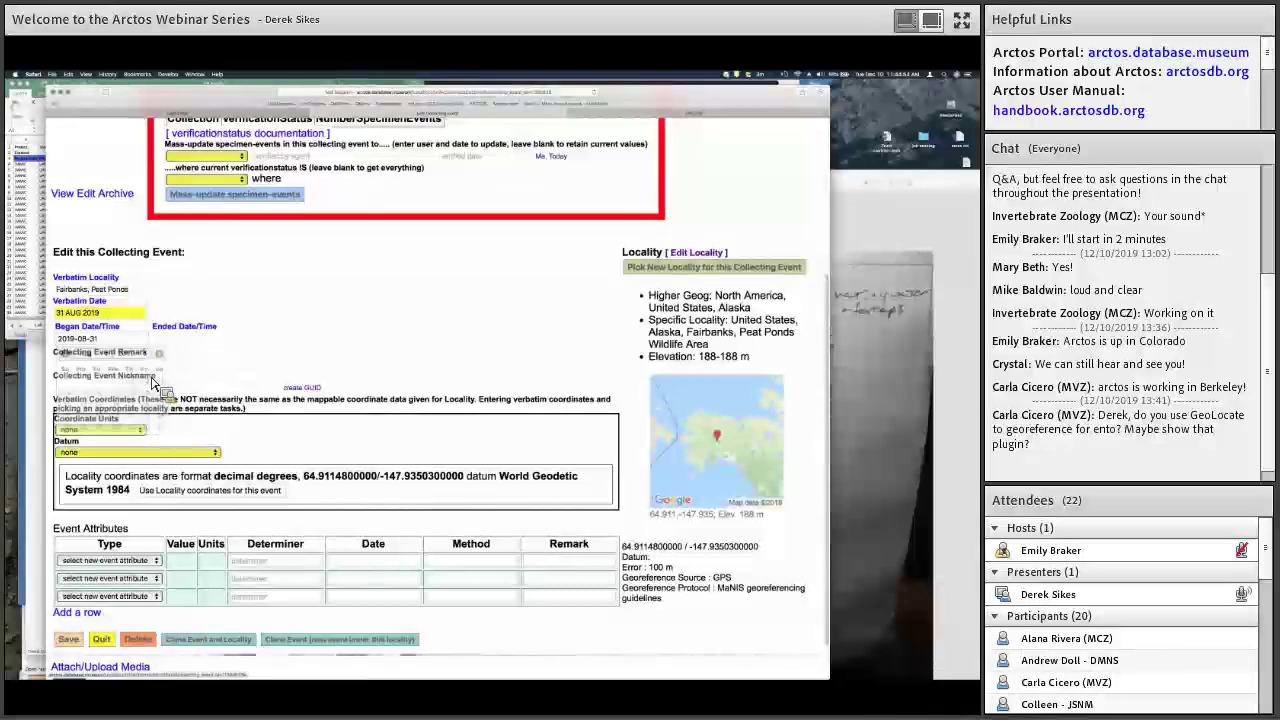
click(95, 339)
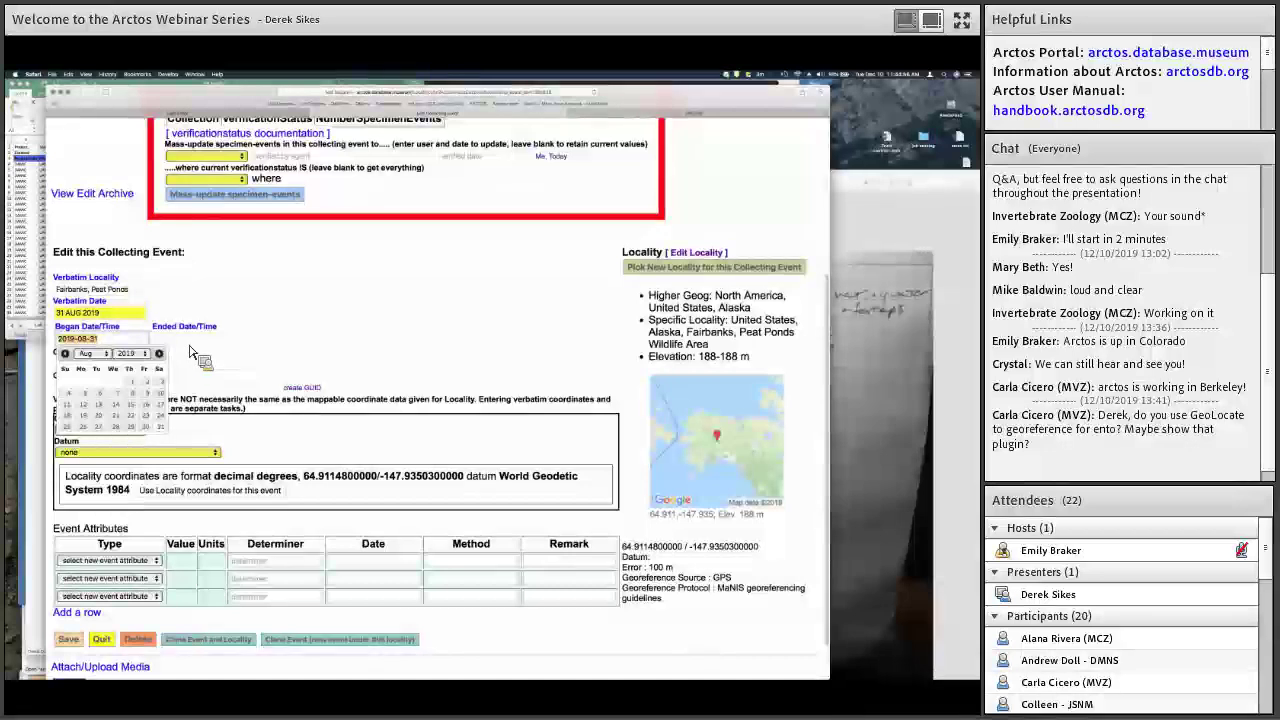
click(305, 345)
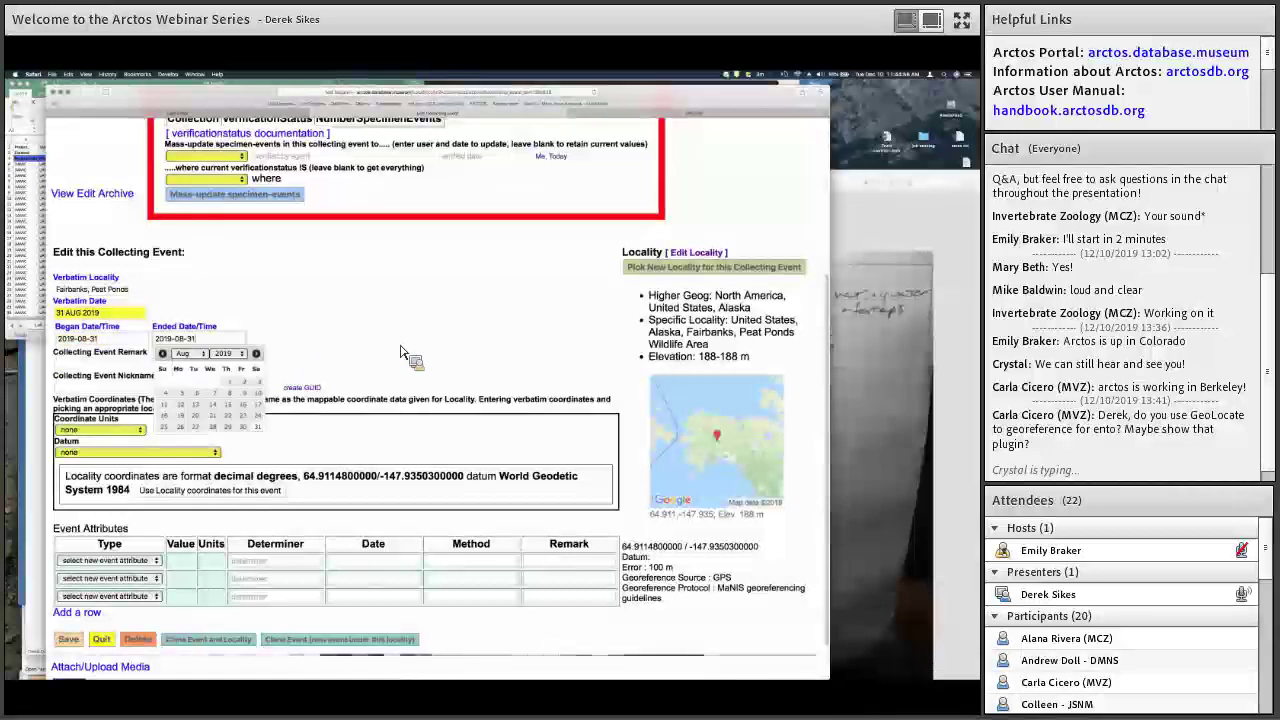
- Check the event number in the field notebook, set the collecting event nickname to "2019DSS05" and save the event
click(215, 381)
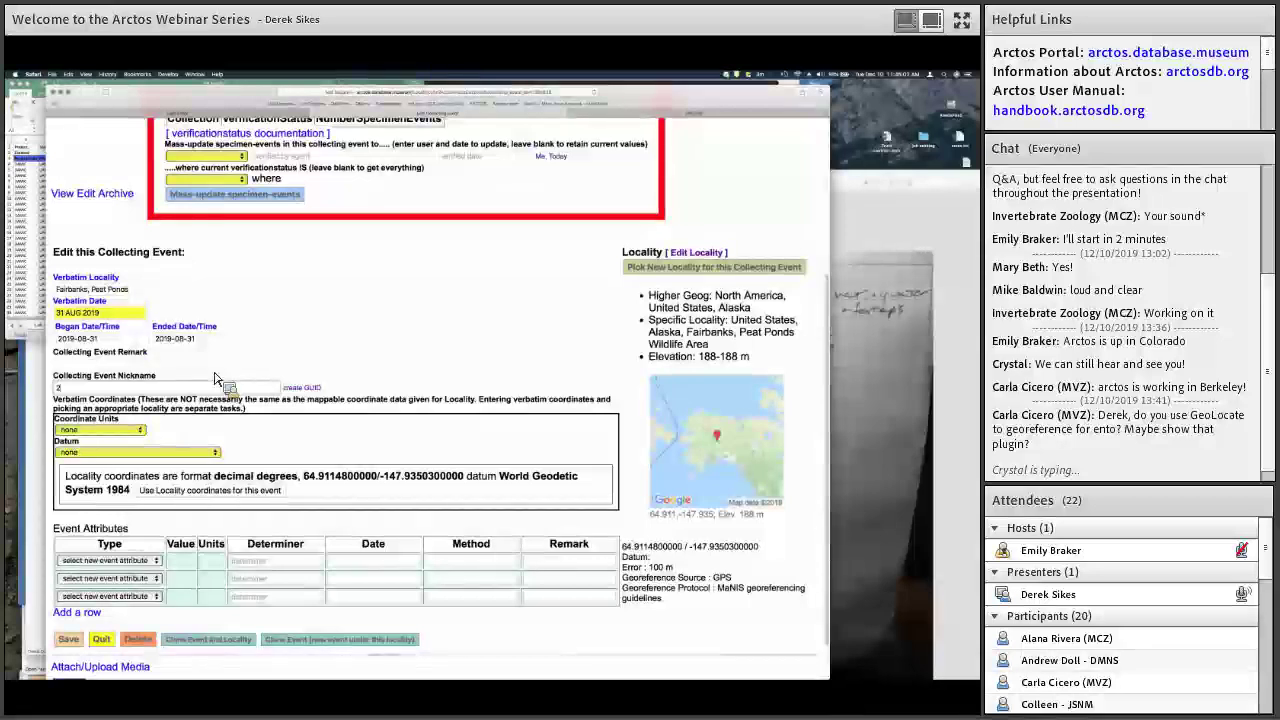
text(2019DSS)
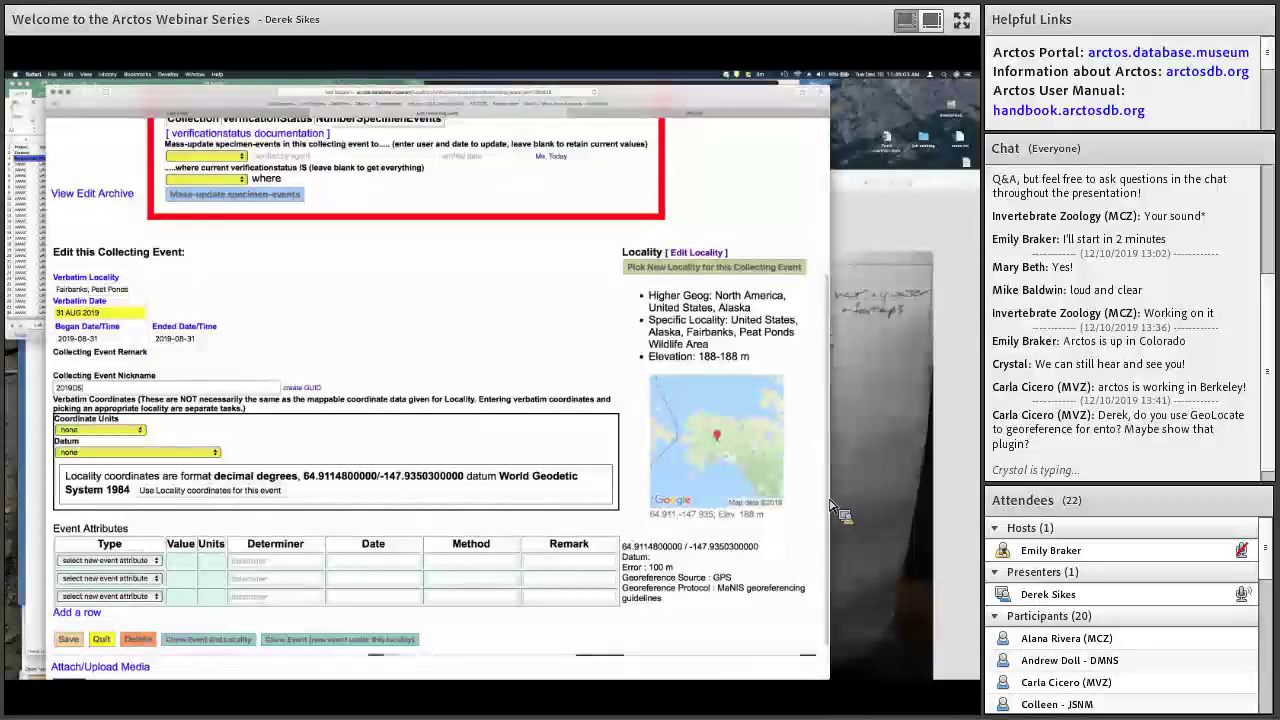
click(830, 507)
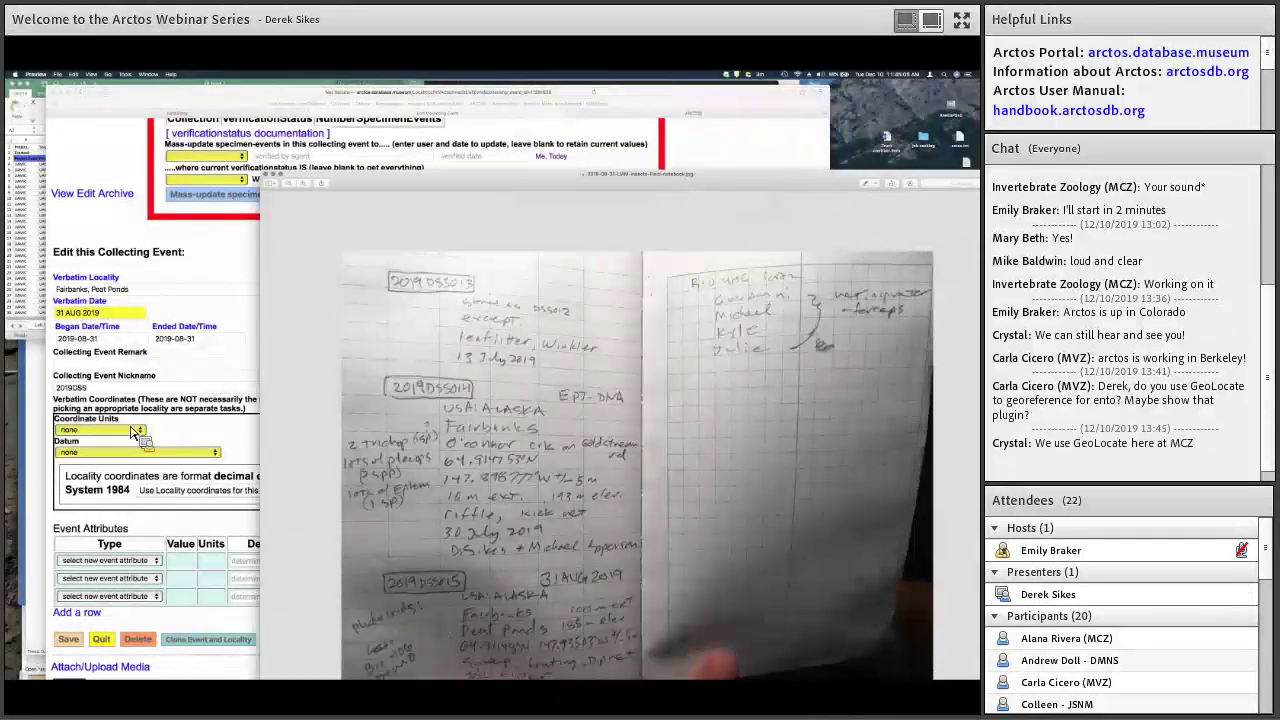
click(100, 401)
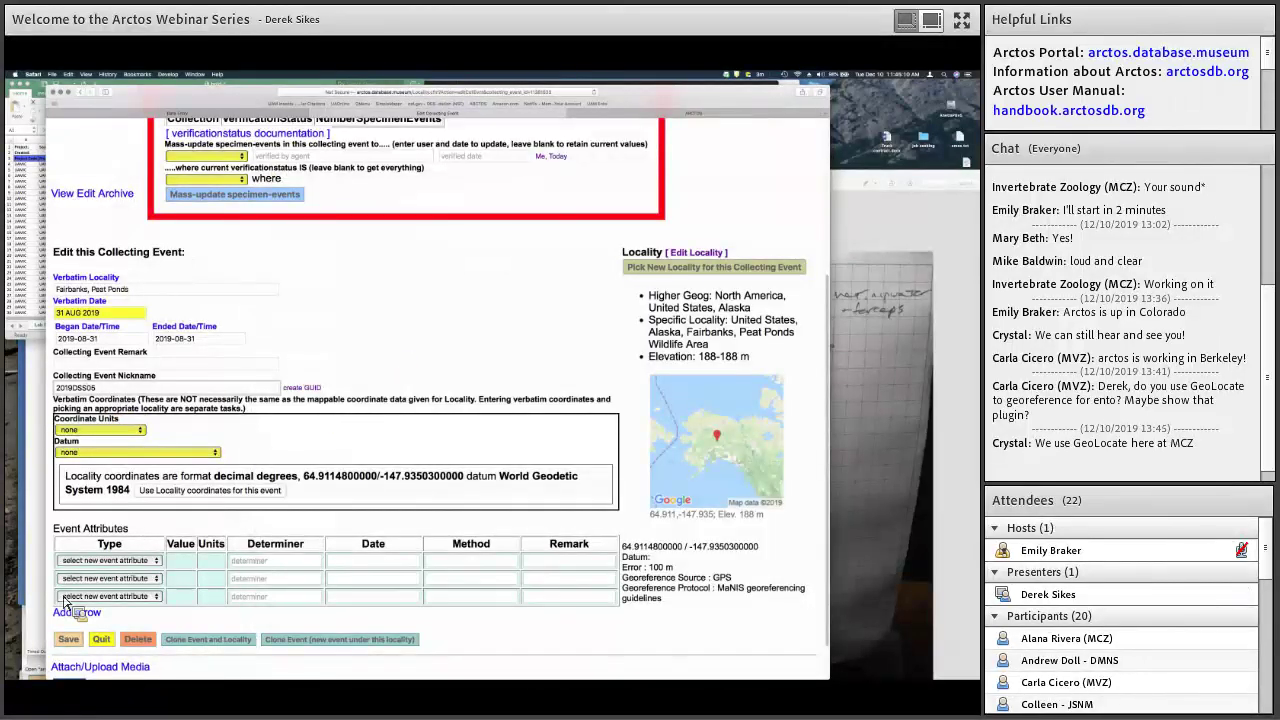
click(68, 640)
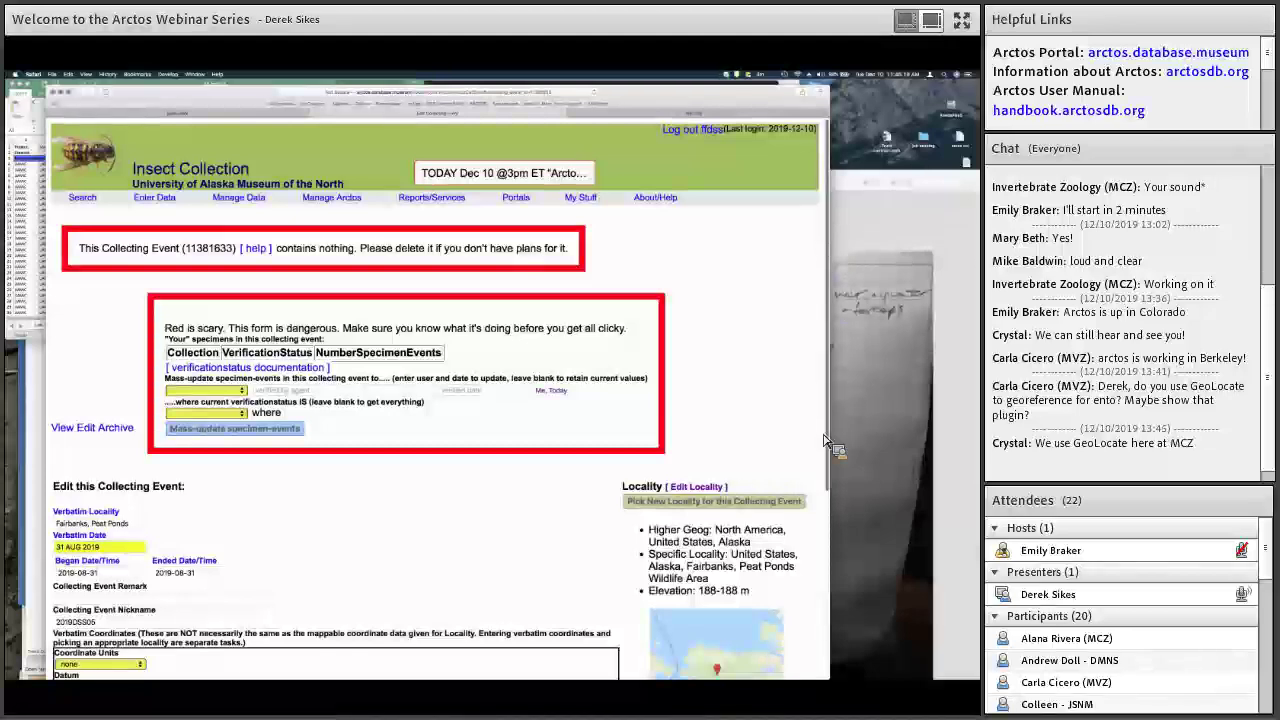
scroll(826, 440, down, 5)
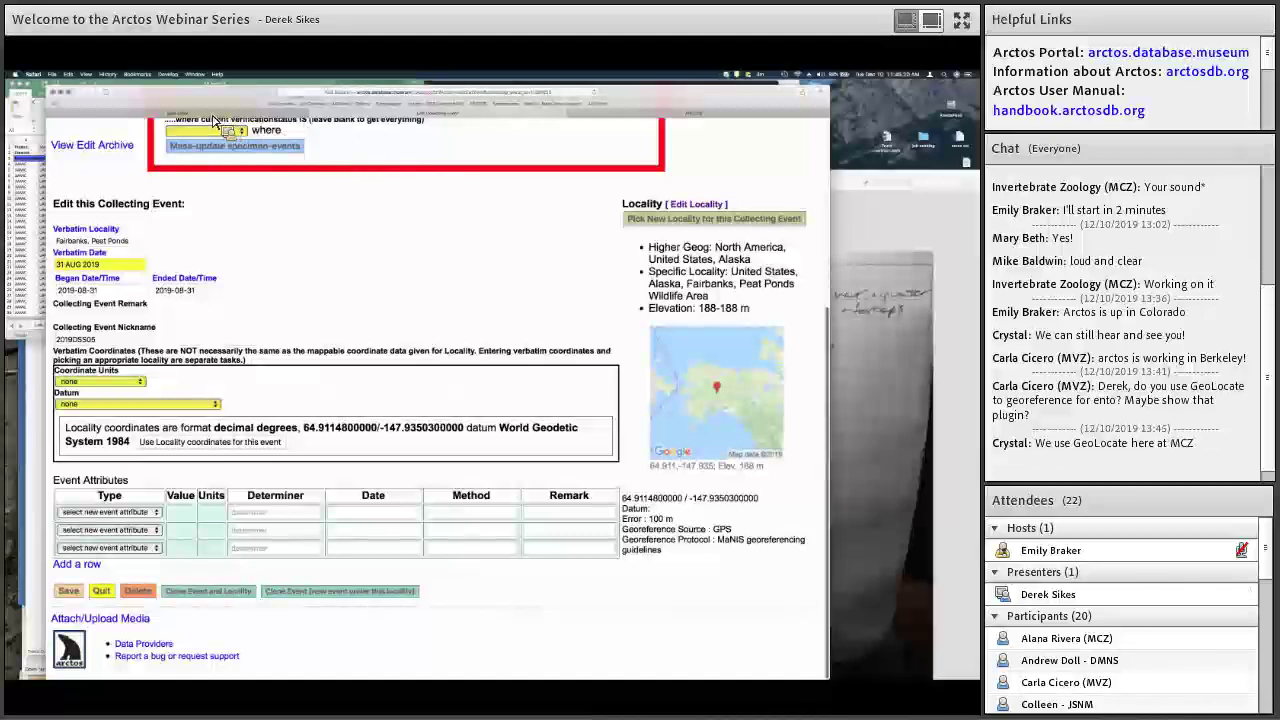
scroll(212, 118, up, 5)
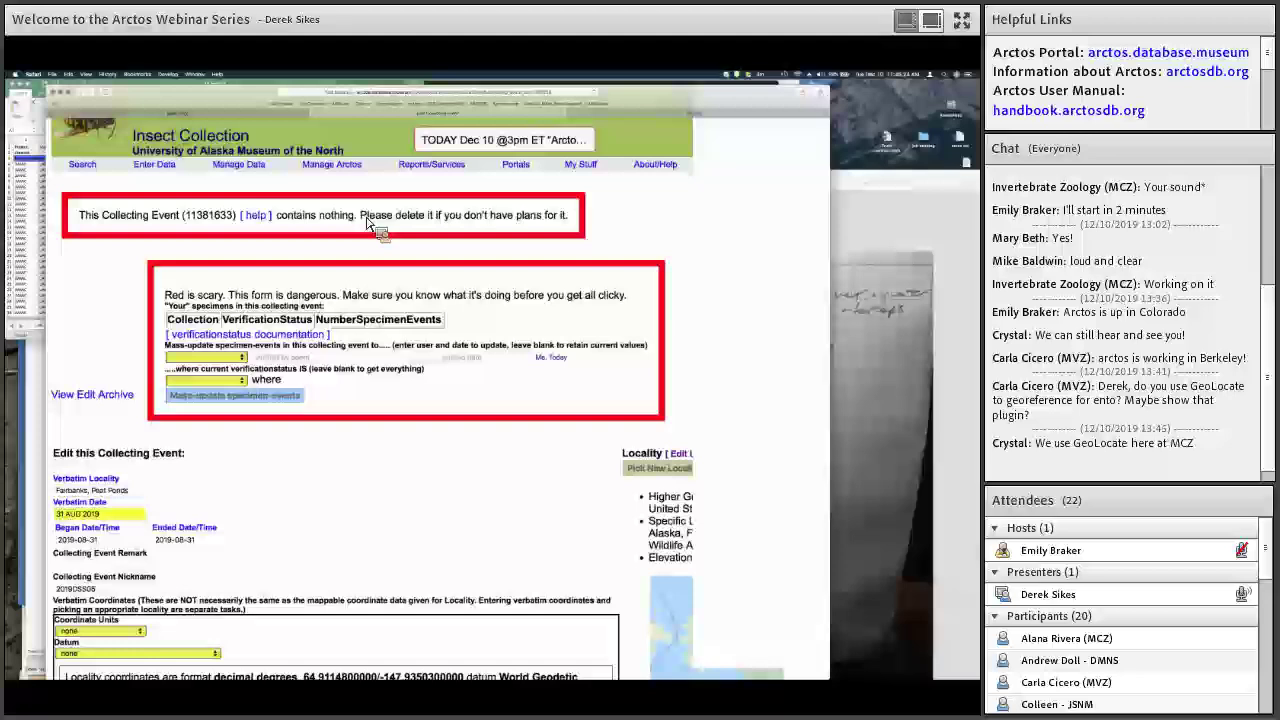
- Return to the specimen data entry form and assign the accession [UAM:Ento]UAM-2019.01-Misc-Ento
key(ctrl+shift+Tab)
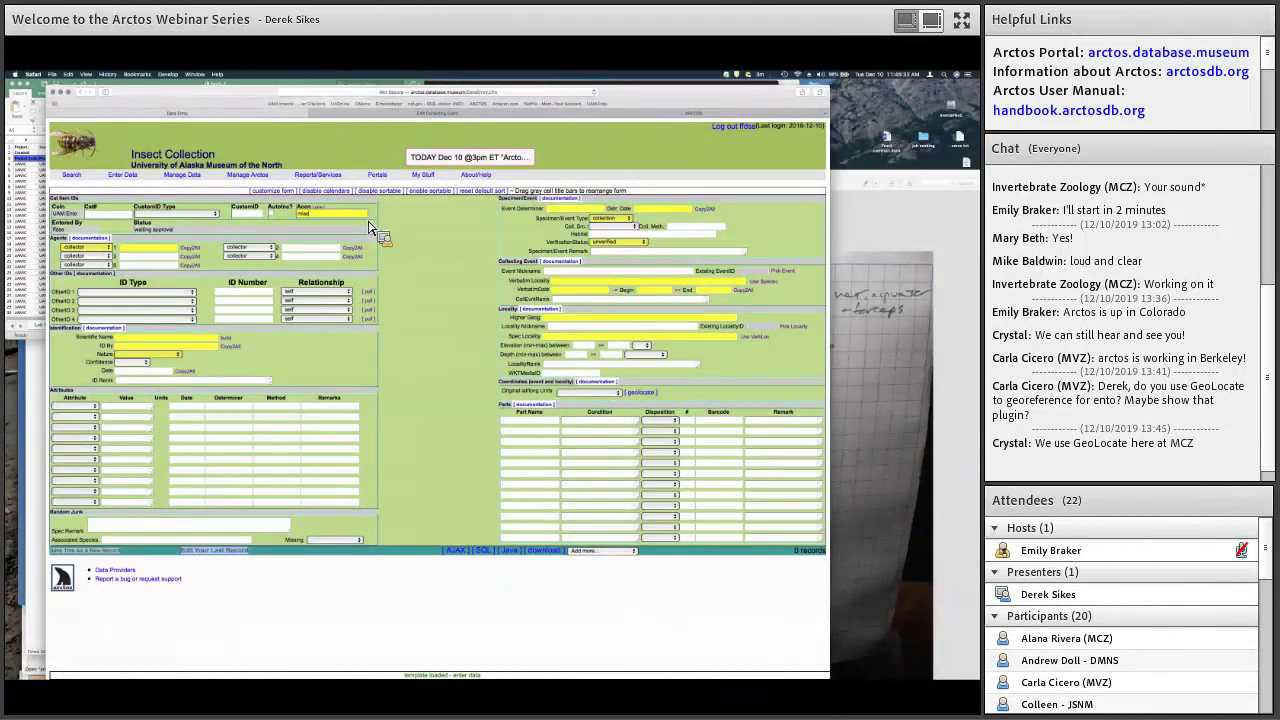
click(208, 197)
scroll(208, 197, down, 1)
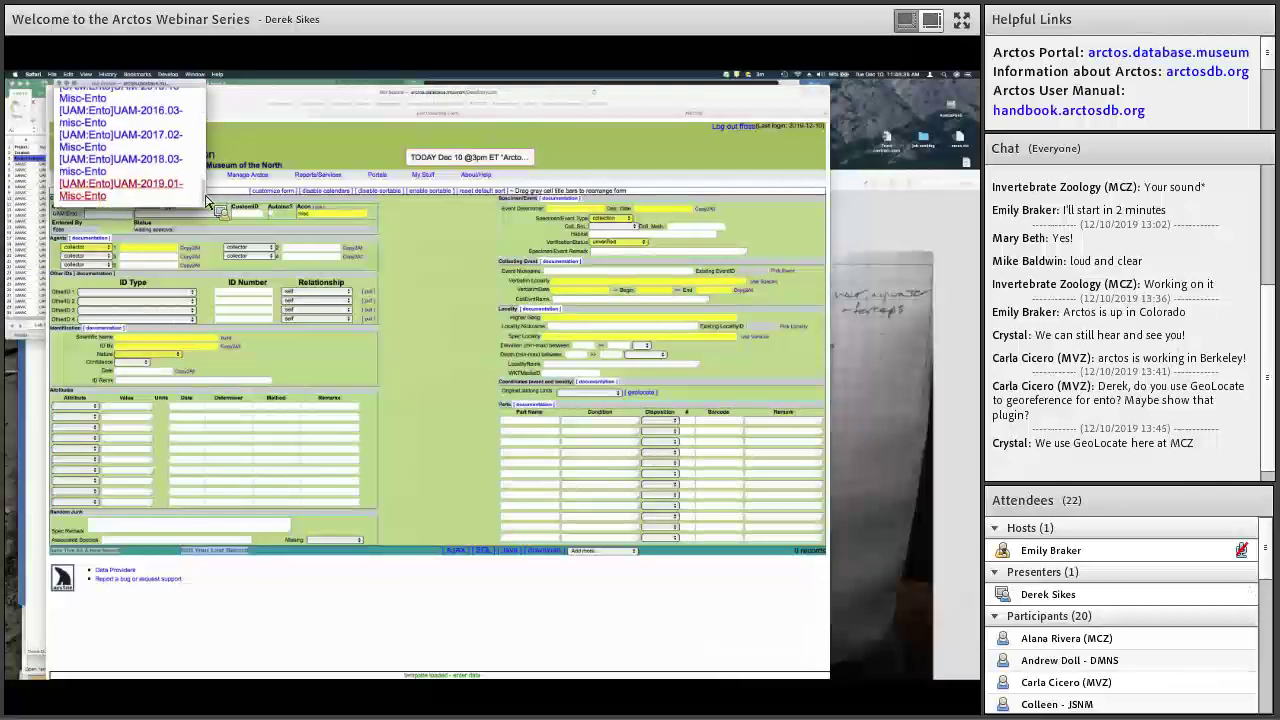
click(155, 192)
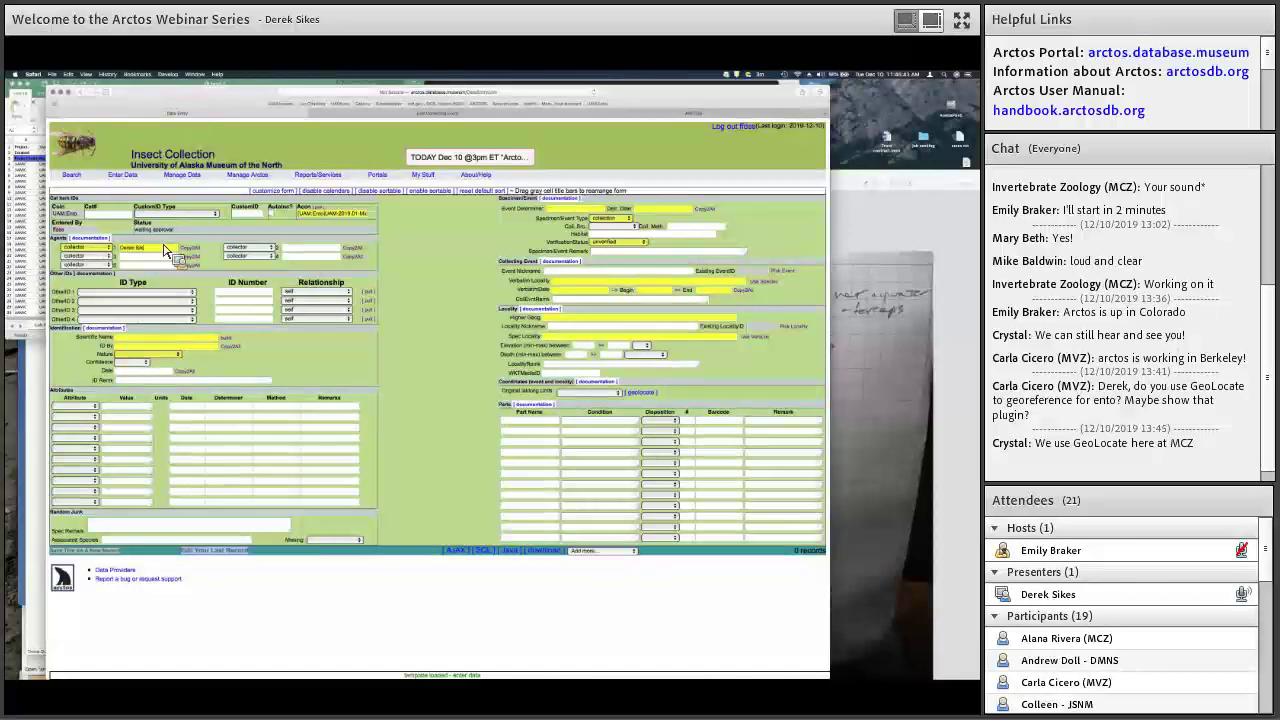
- Enter the collector's name as the first agent, and add a second agent with the preparator role and the preparator's name
key(Tab)
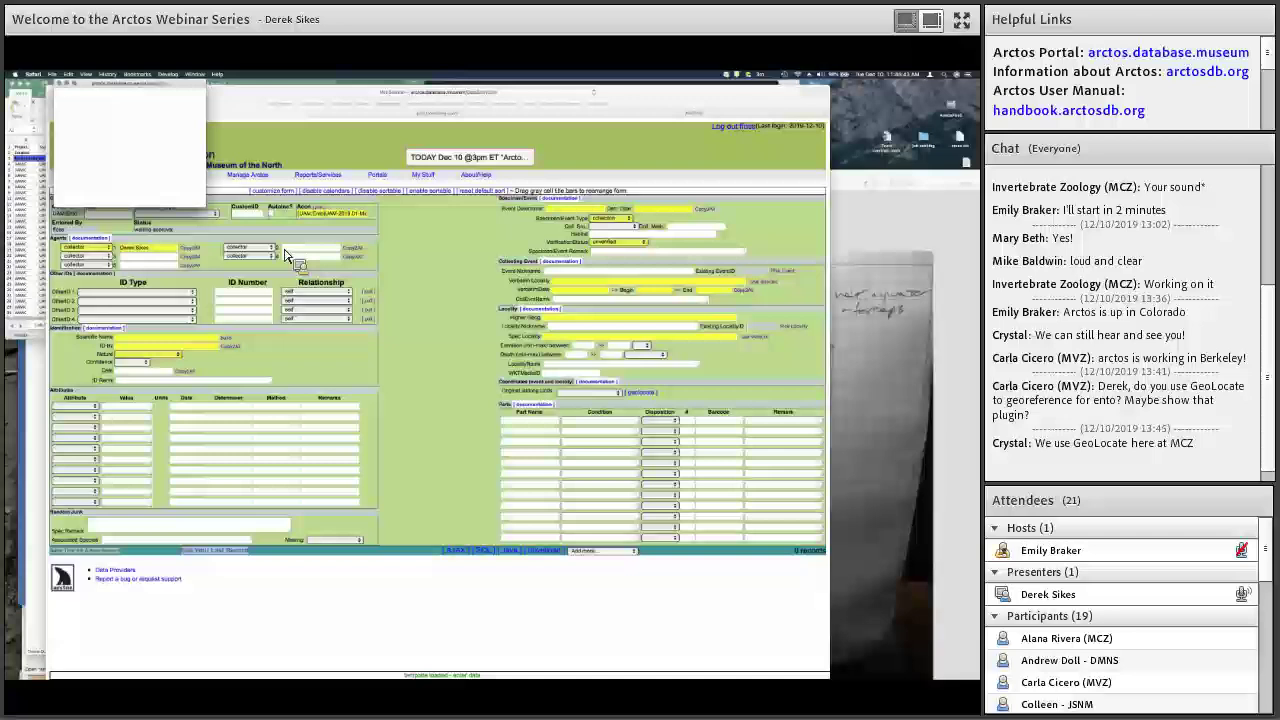
click(268, 255)
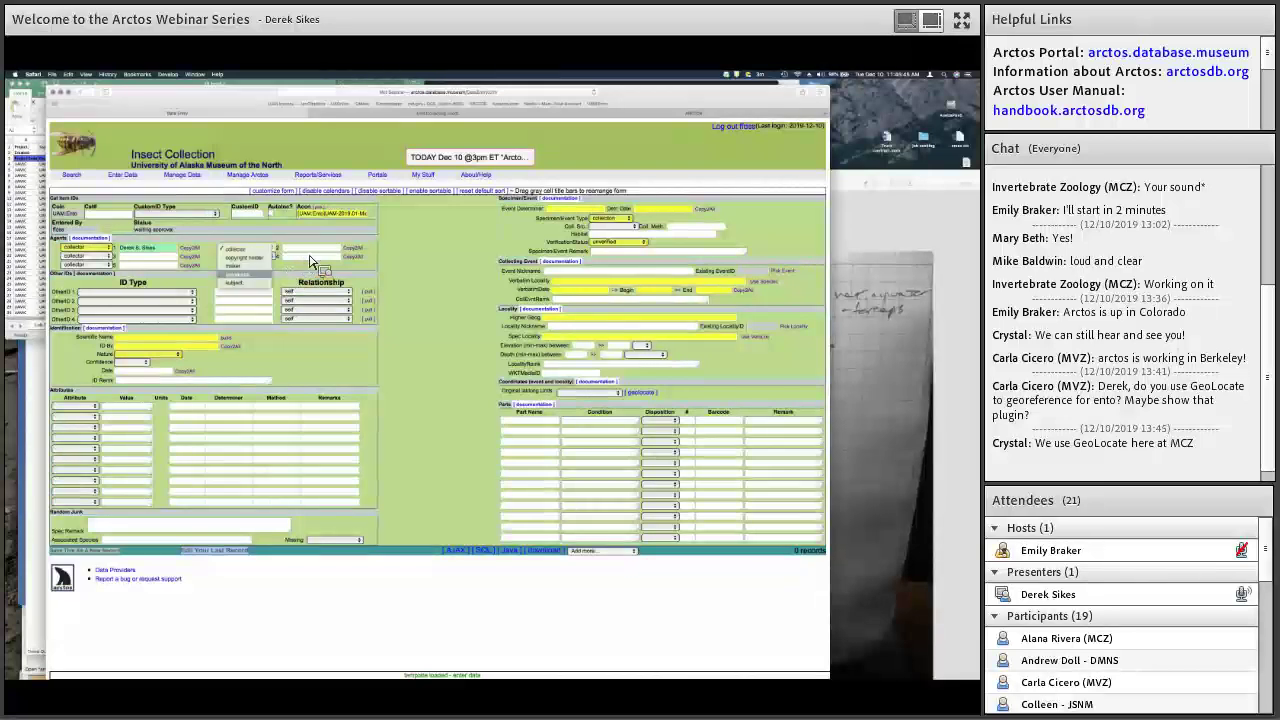
key(Return)
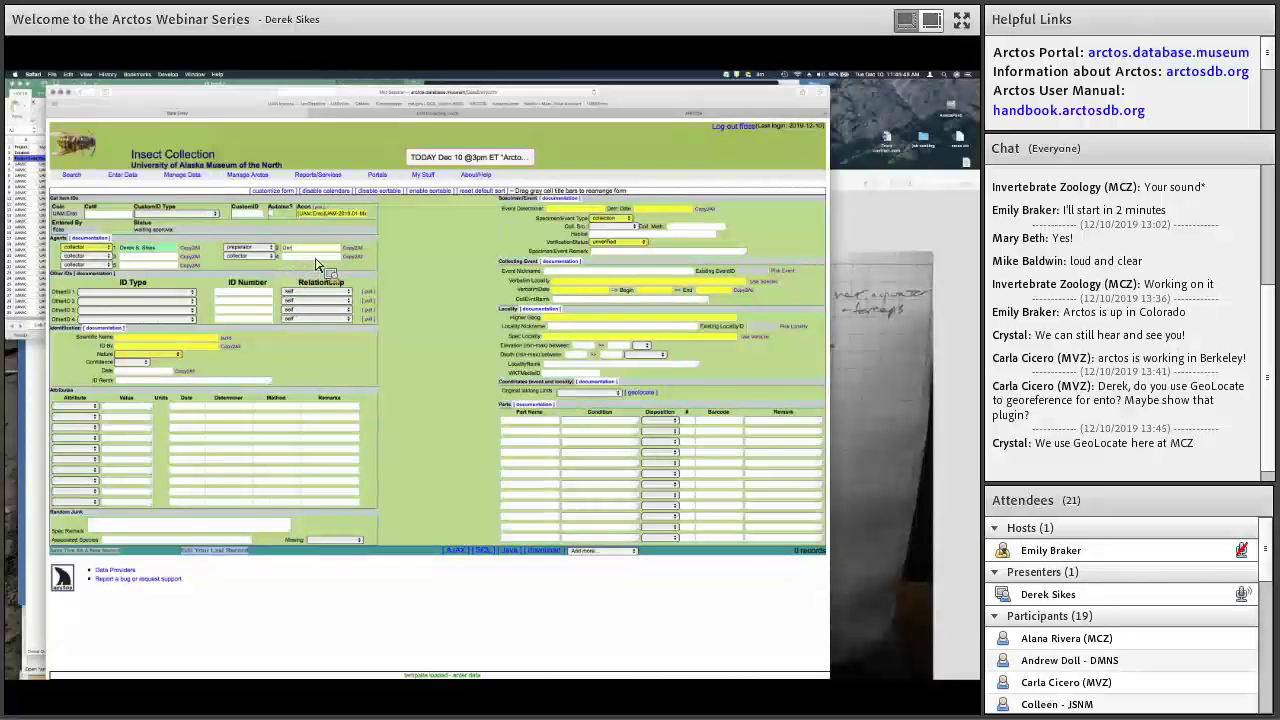
- Fill in the identification with the scientific name, the identifier's name, nature "features", confidence "high" and date 2019-12-10
click(178, 344)
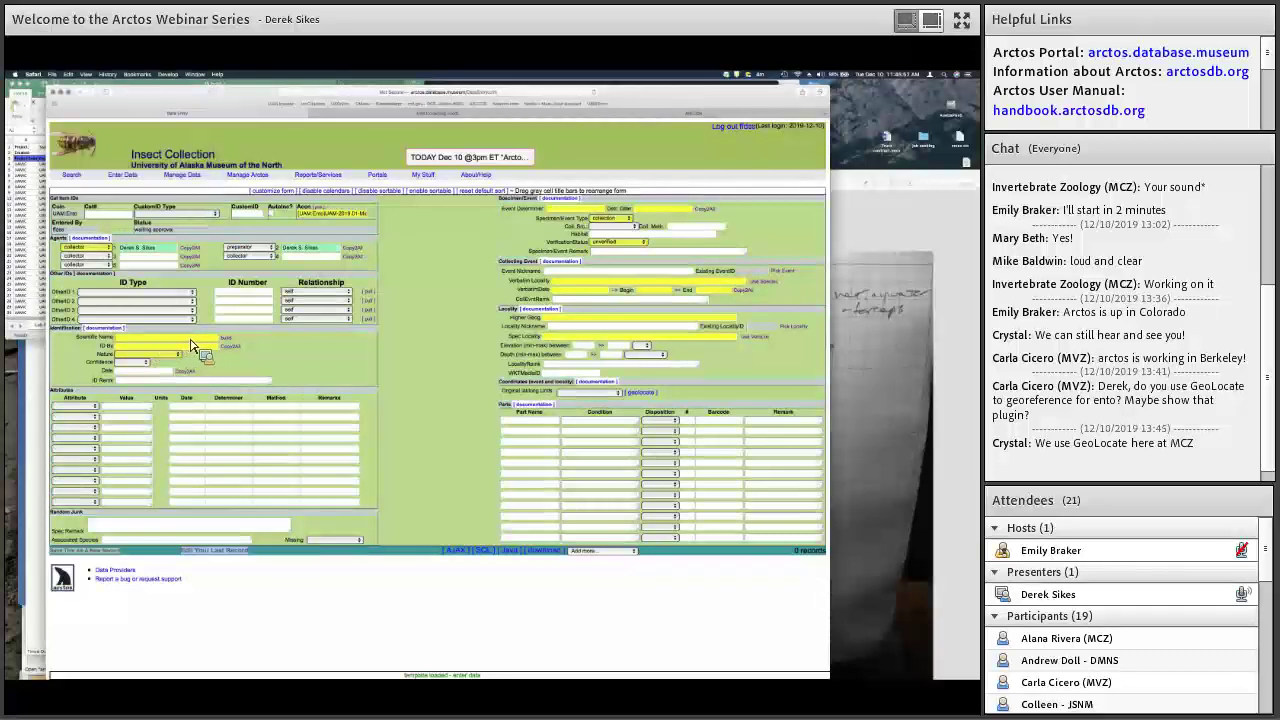
text(podcil)
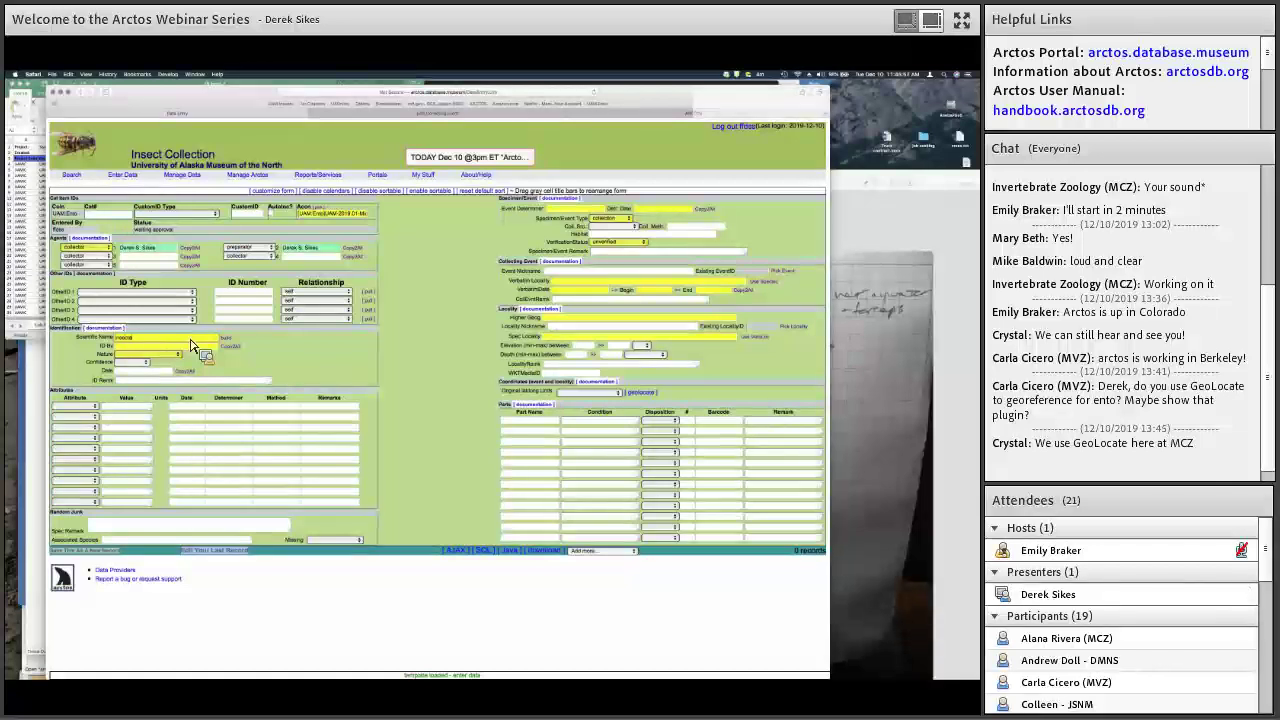
key(Tab)
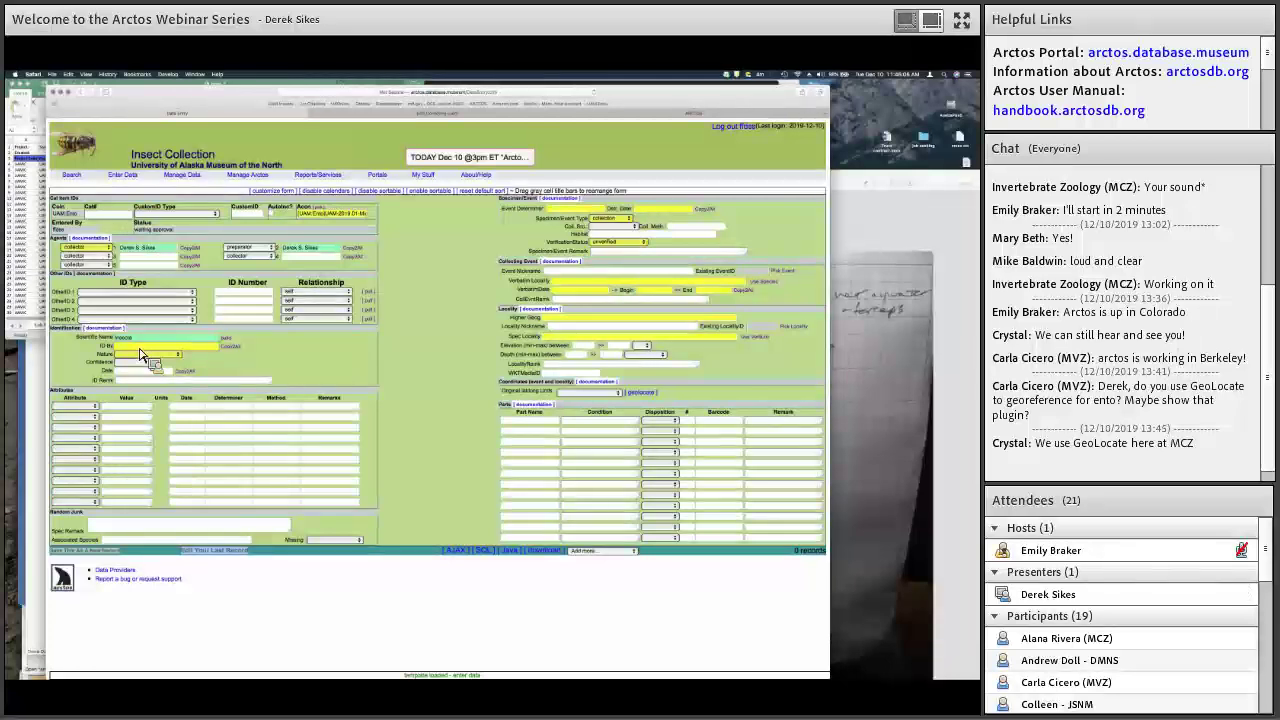
text(k Sikes)
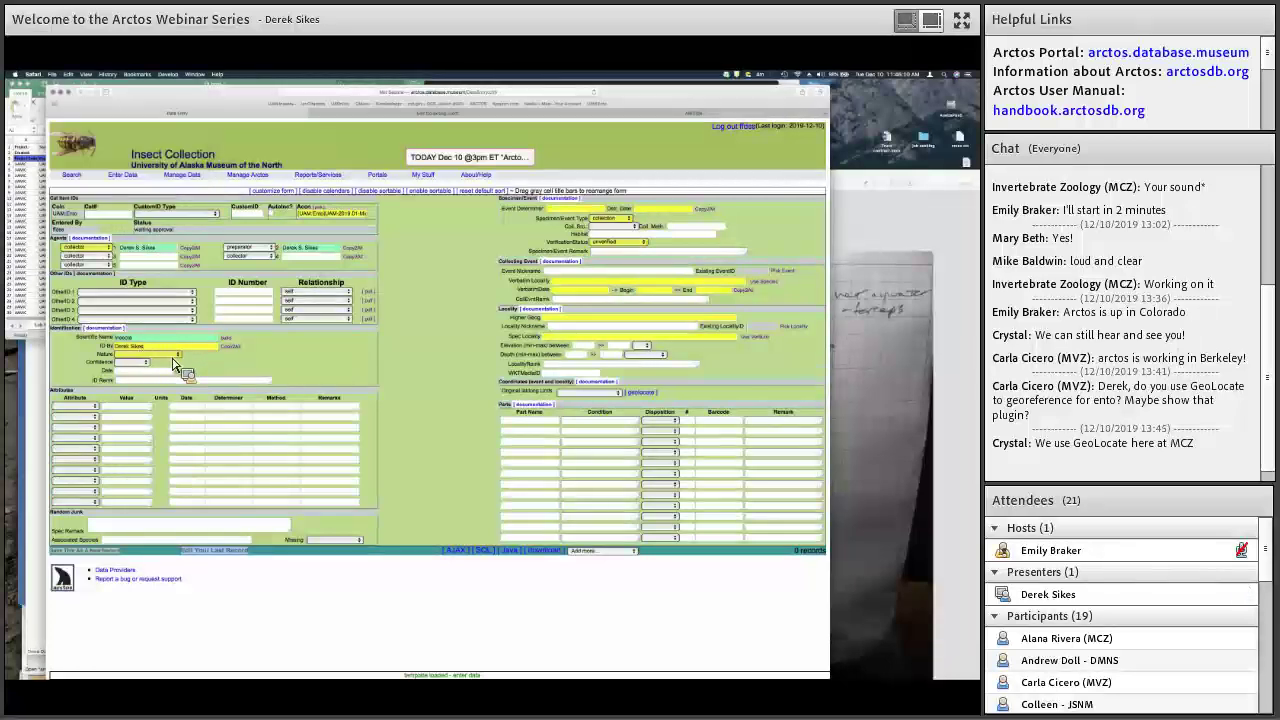
click(174, 356)
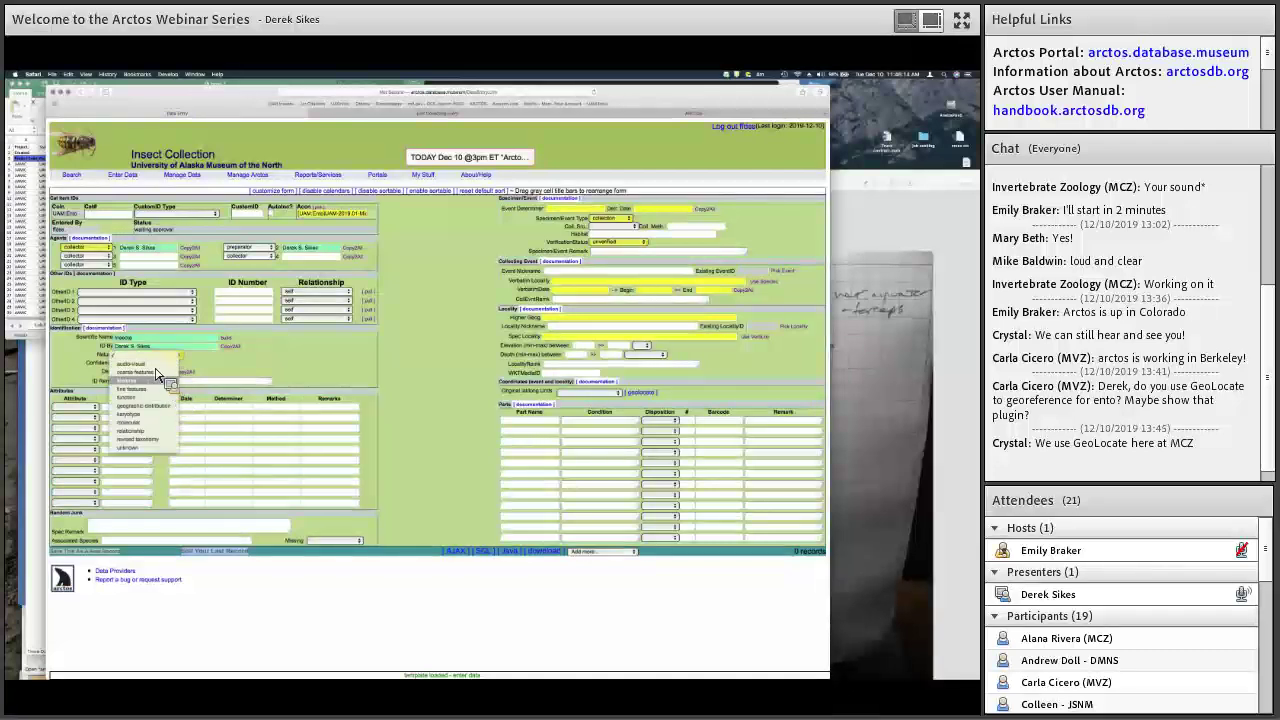
click(156, 388)
click(152, 373)
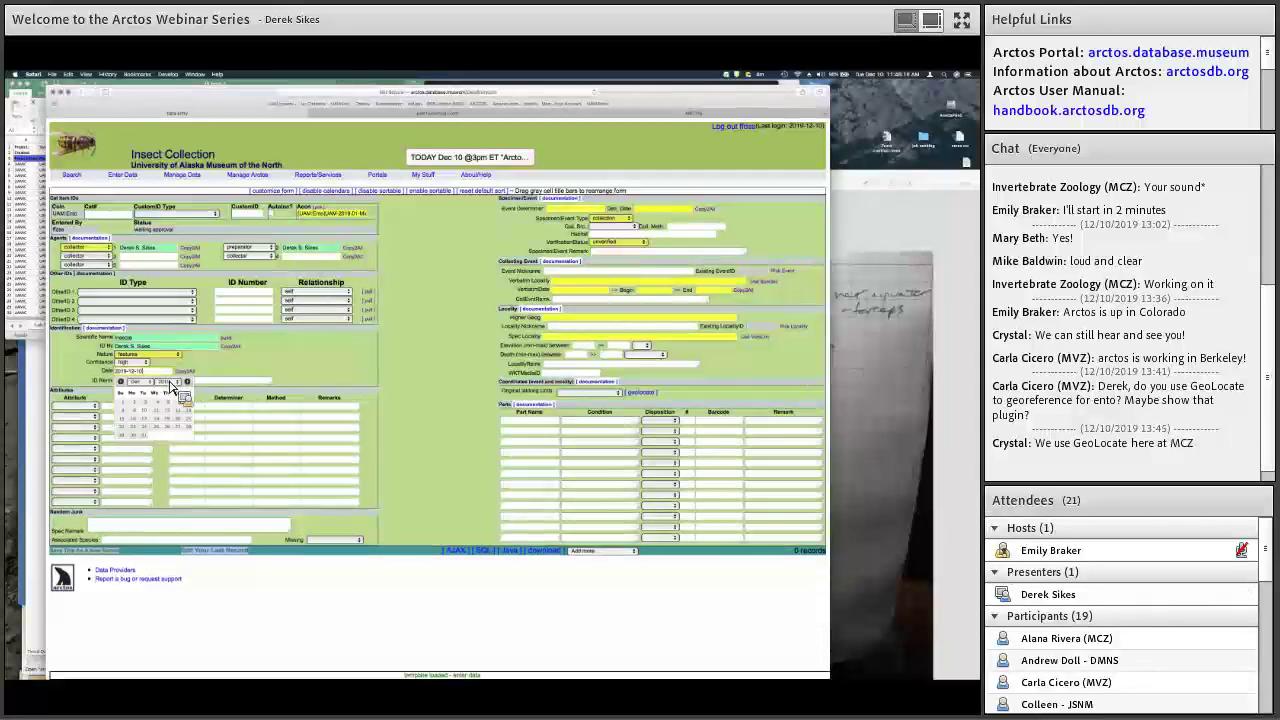
- Add an age class attribute with the value adult, dated 2019-12-10, with the determiner's name
click(94, 412)
click(92, 406)
click(120, 424)
click(138, 408)
click(133, 456)
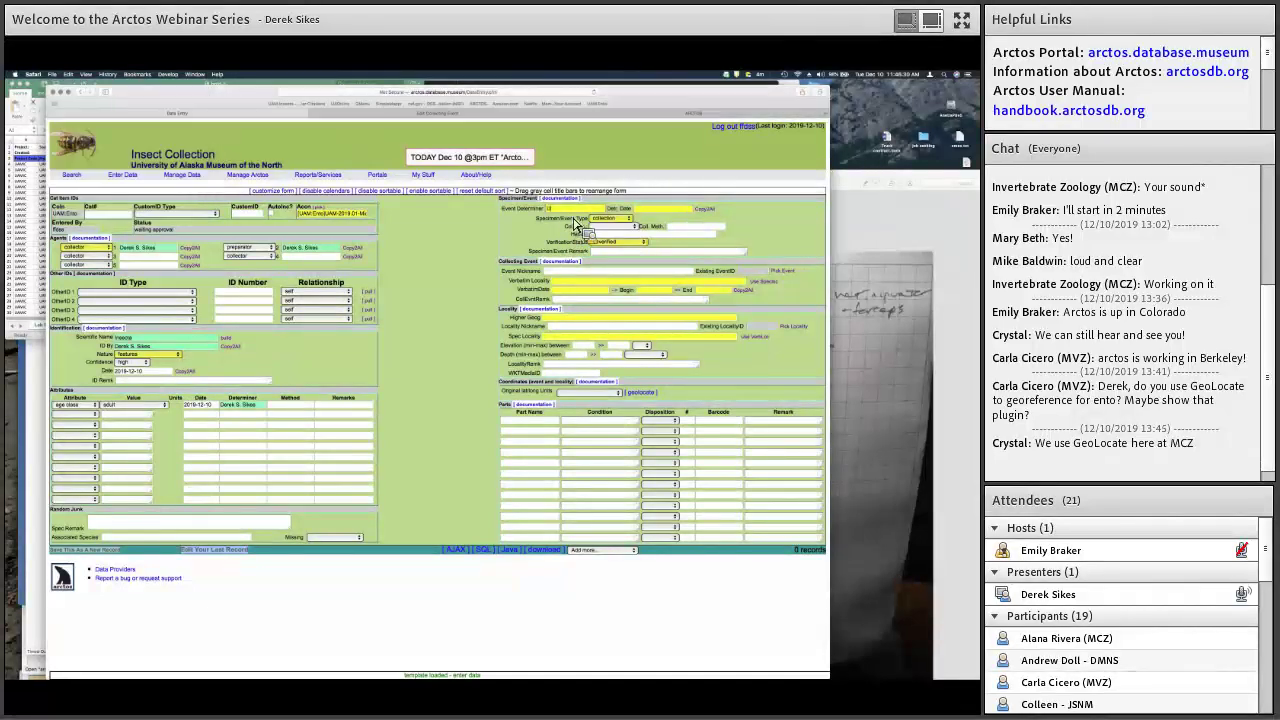
- Enter the specimen event determiner's name and set the determination date to 2019-08-31
key(Tab)
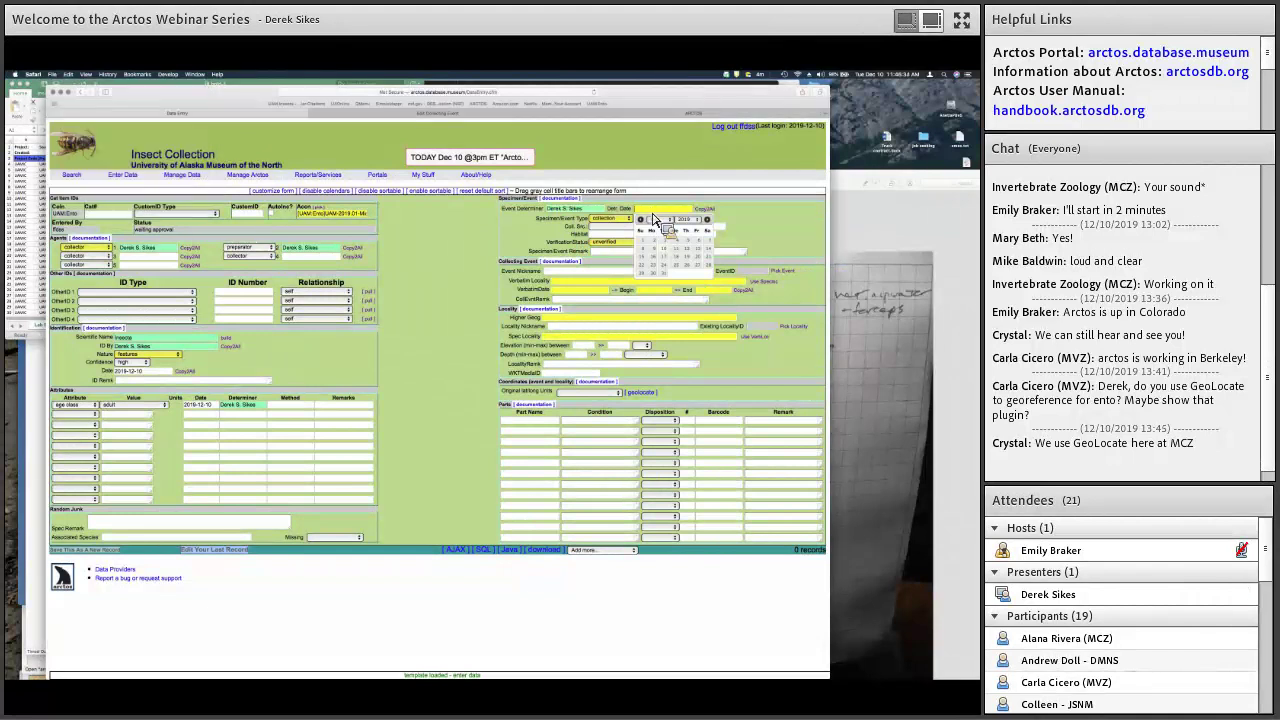
click(663, 248)
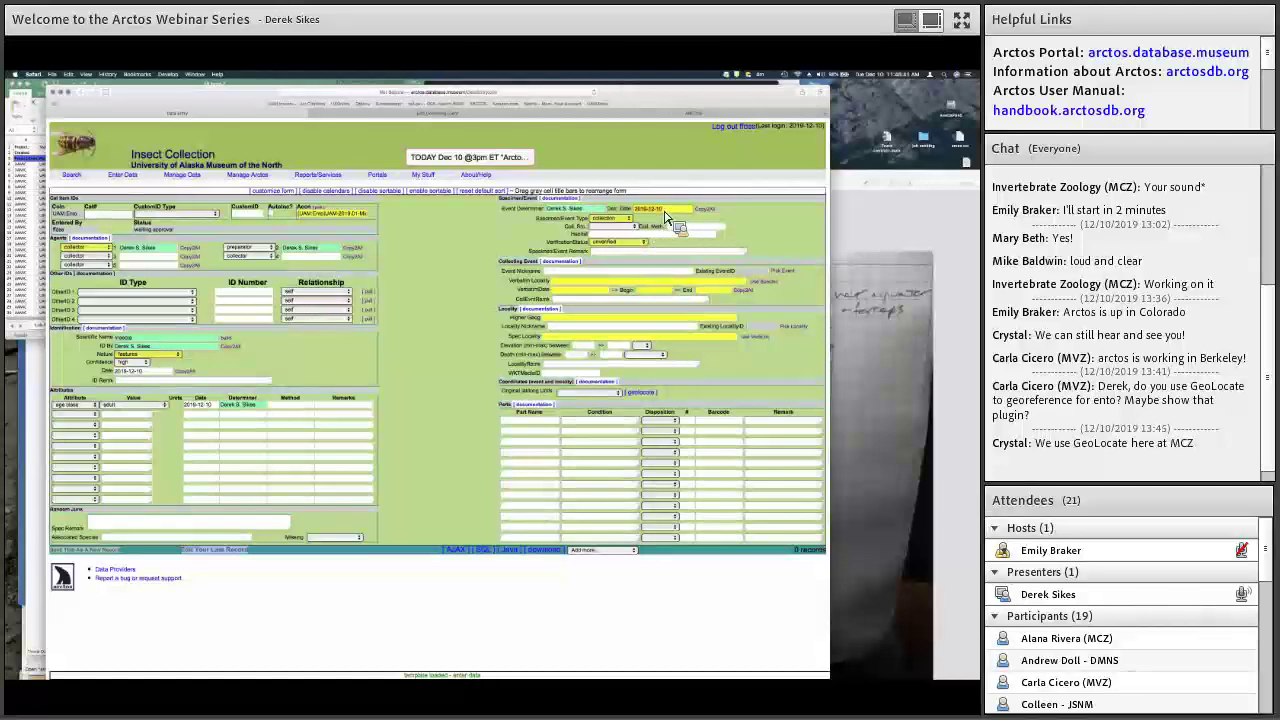
key(BackSpace)
key(BackSpace)
key(BackSpace)
key(BackSpace)
key(BackSpace)
key(BackSpace)
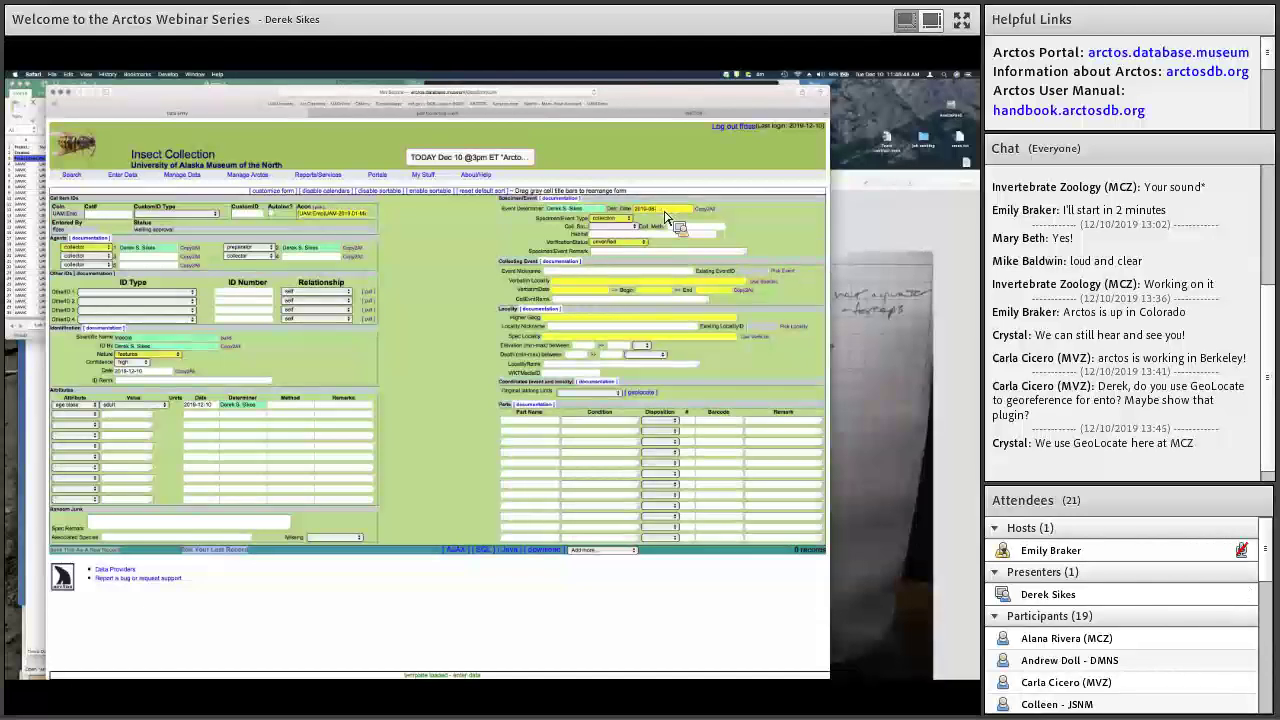
text(-31)
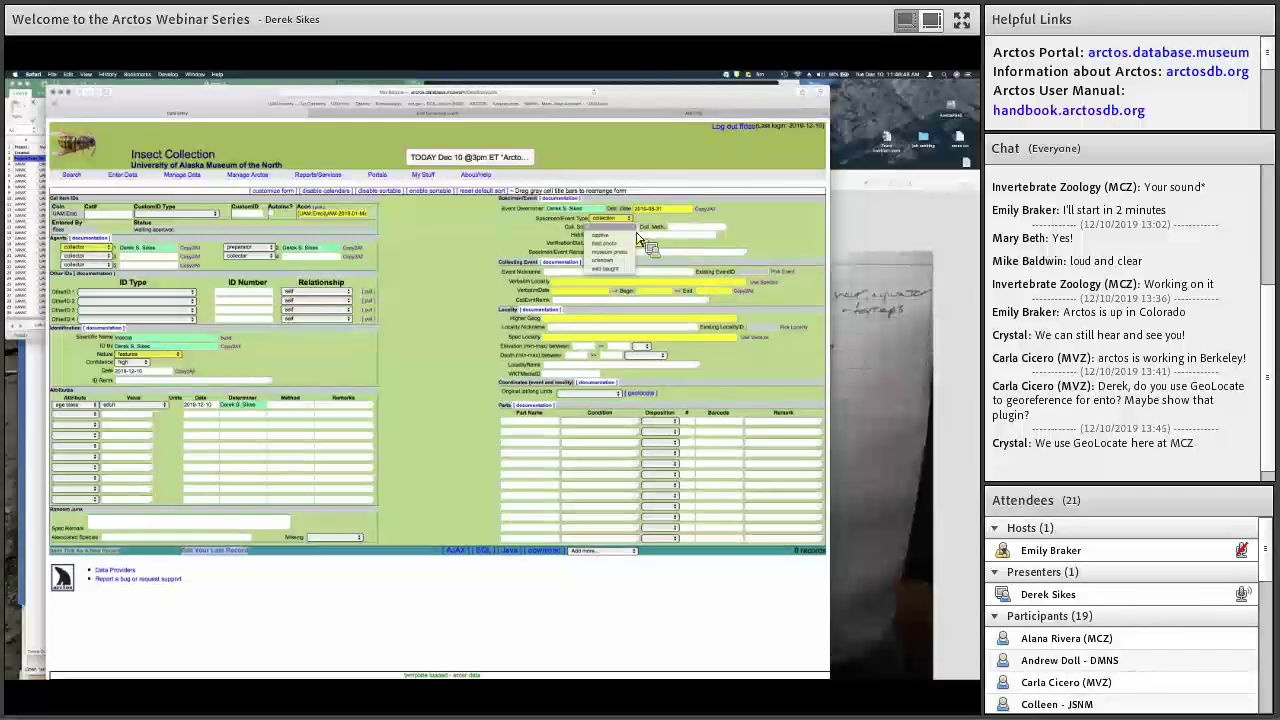
- Set the collecting source to wild caught and the collecting method to sweep, beating, dip net, using the field notes for the method
click(632, 228)
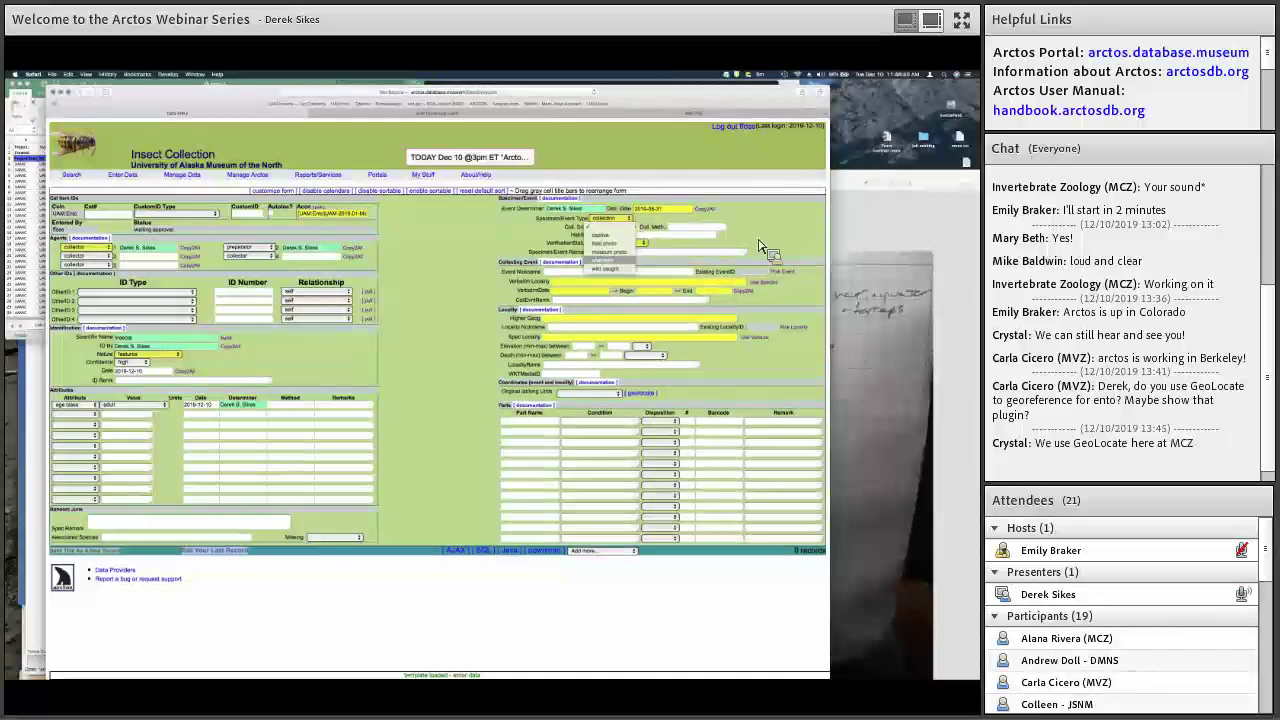
click(812, 255)
click(876, 258)
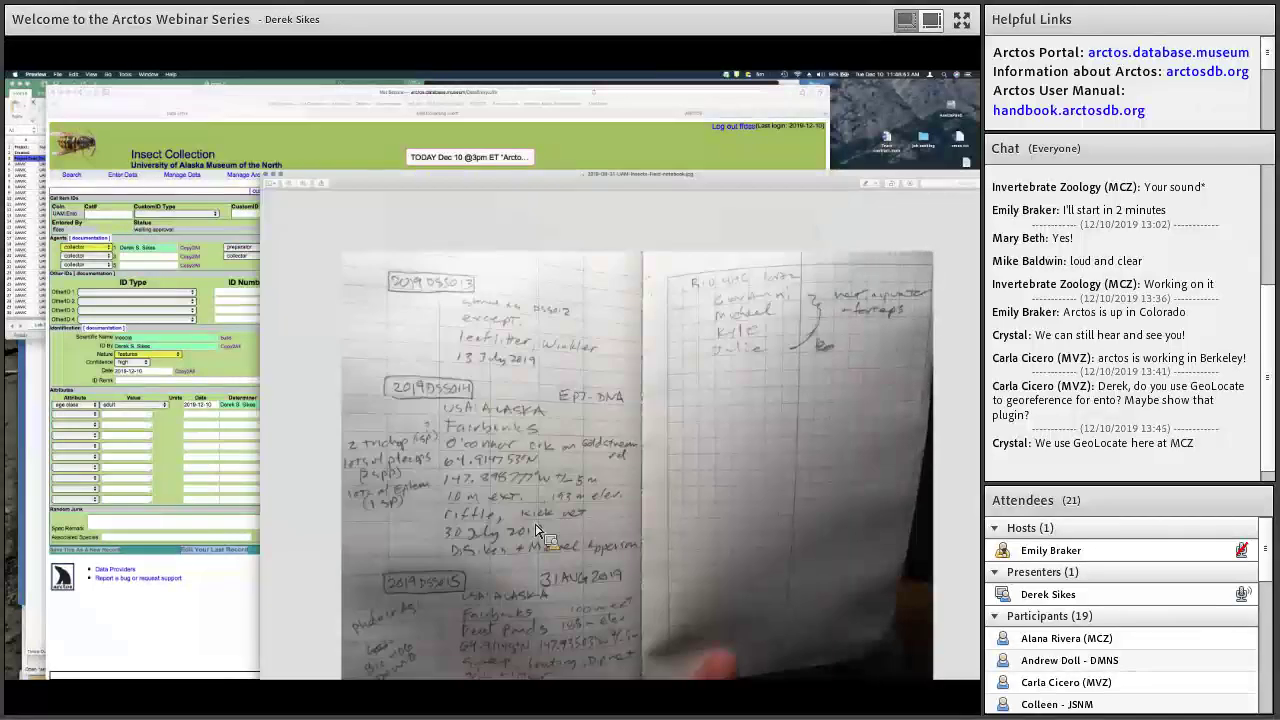
drag(670, 172, 666, 140)
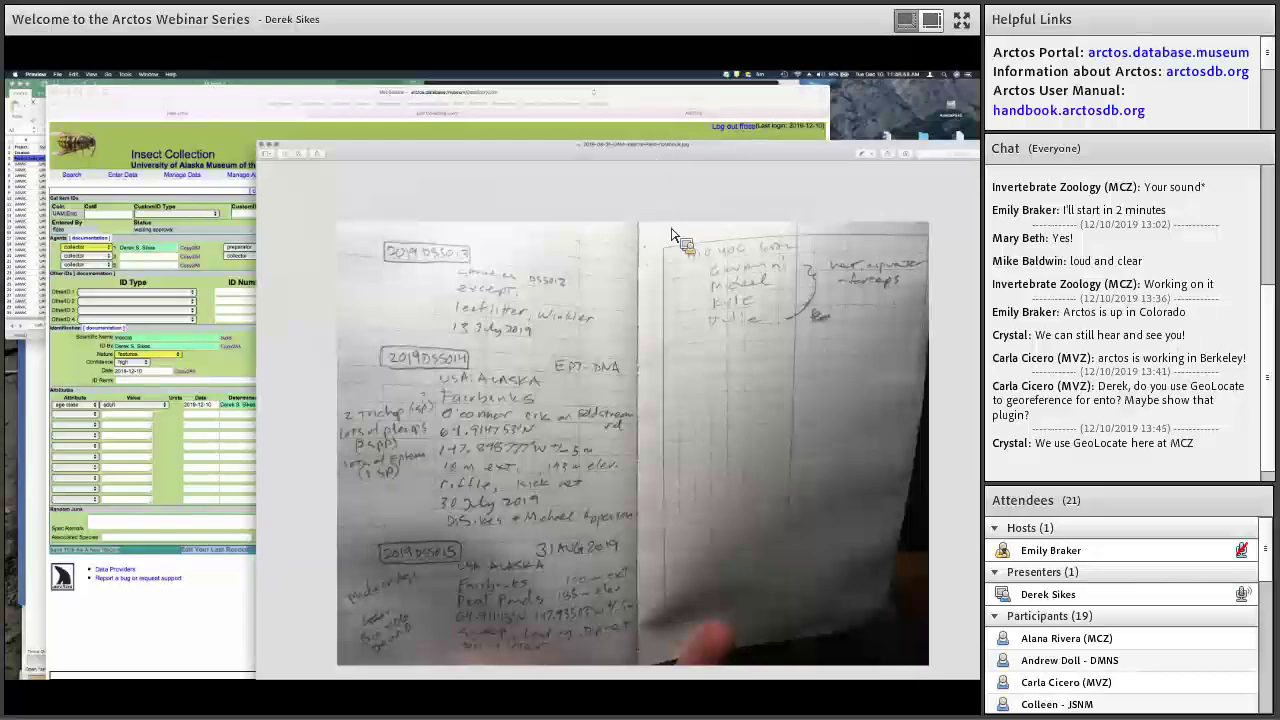
key(super+Tab)
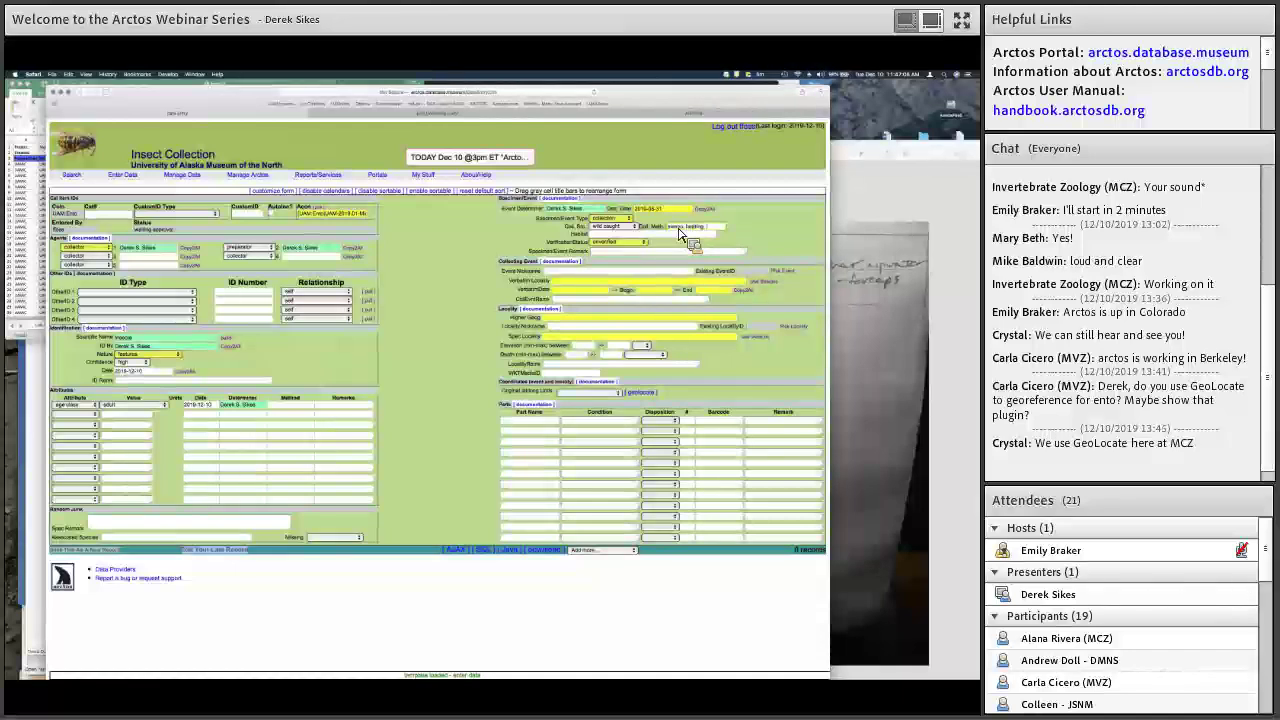
text(, dip net)
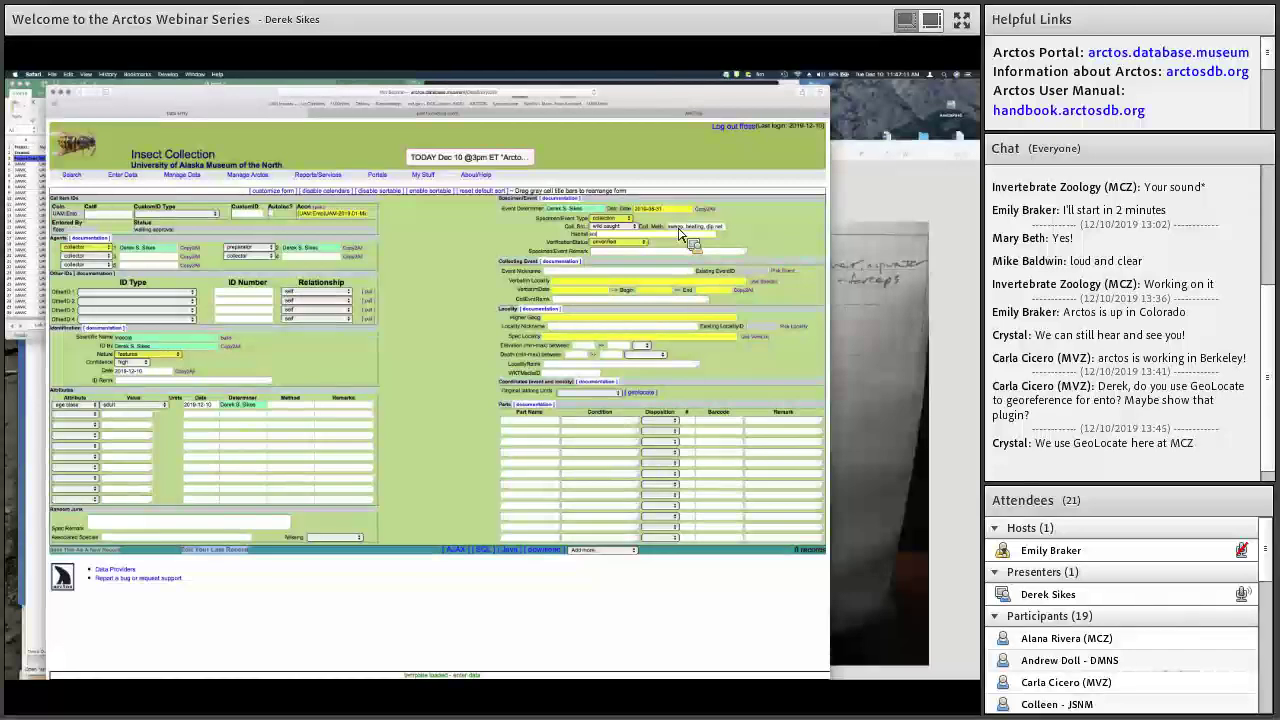
- Fill in the habitat using the field notes, enter the event nickname 2019DSS015 and try to look up the existing collecting event
click(880, 202)
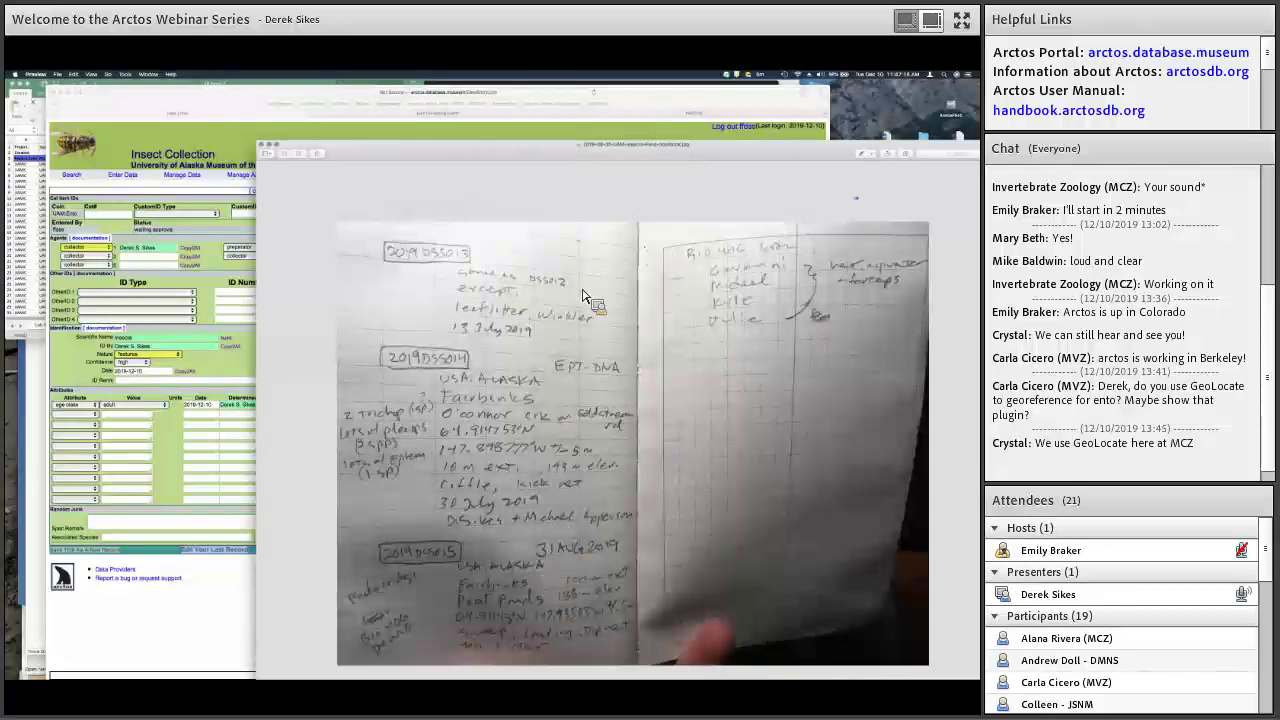
key(super+Tab)
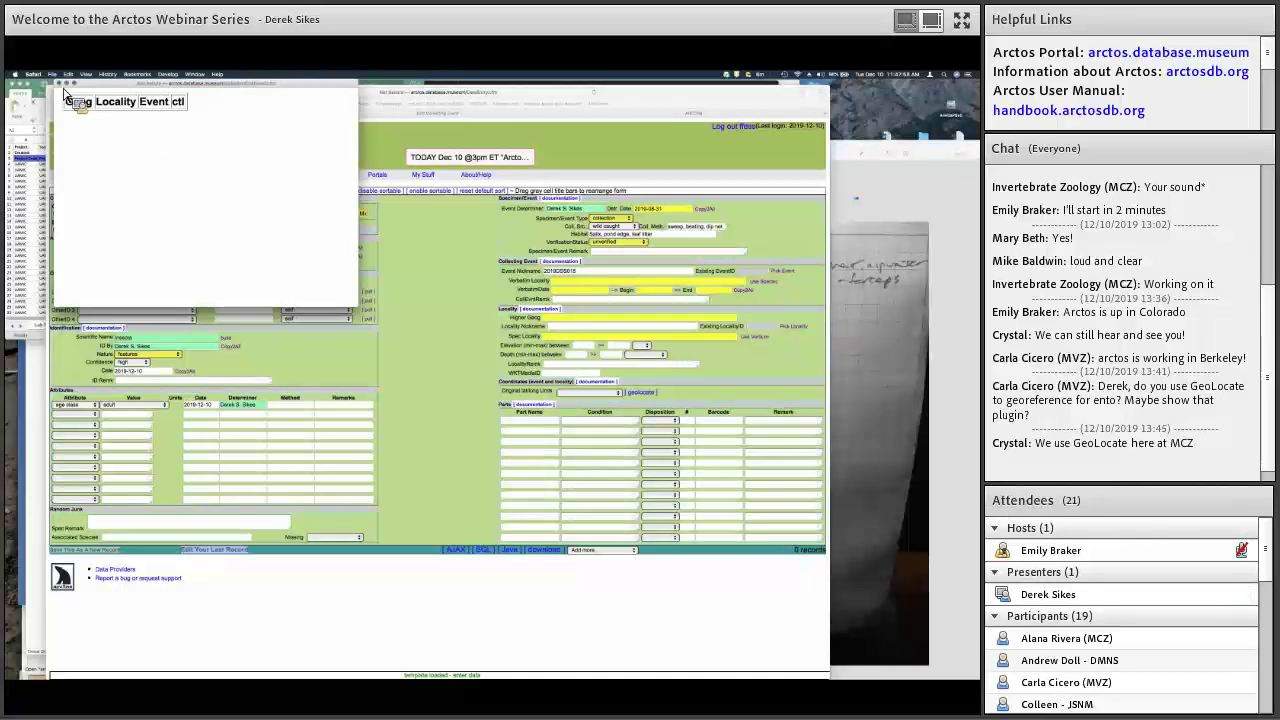
click(452, 218)
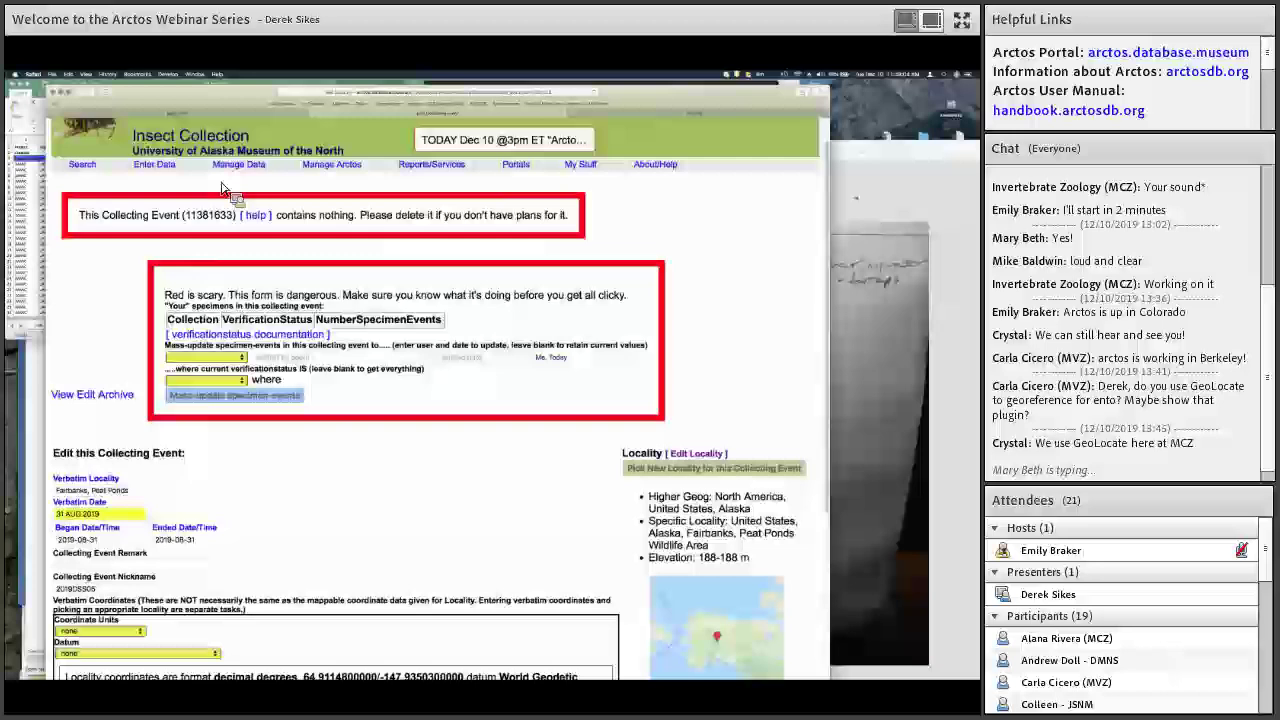
- Return to the specimen entry form, release the picked collecting event and look it up again by the nickname 2019DSS015
key(super+bracketleft)
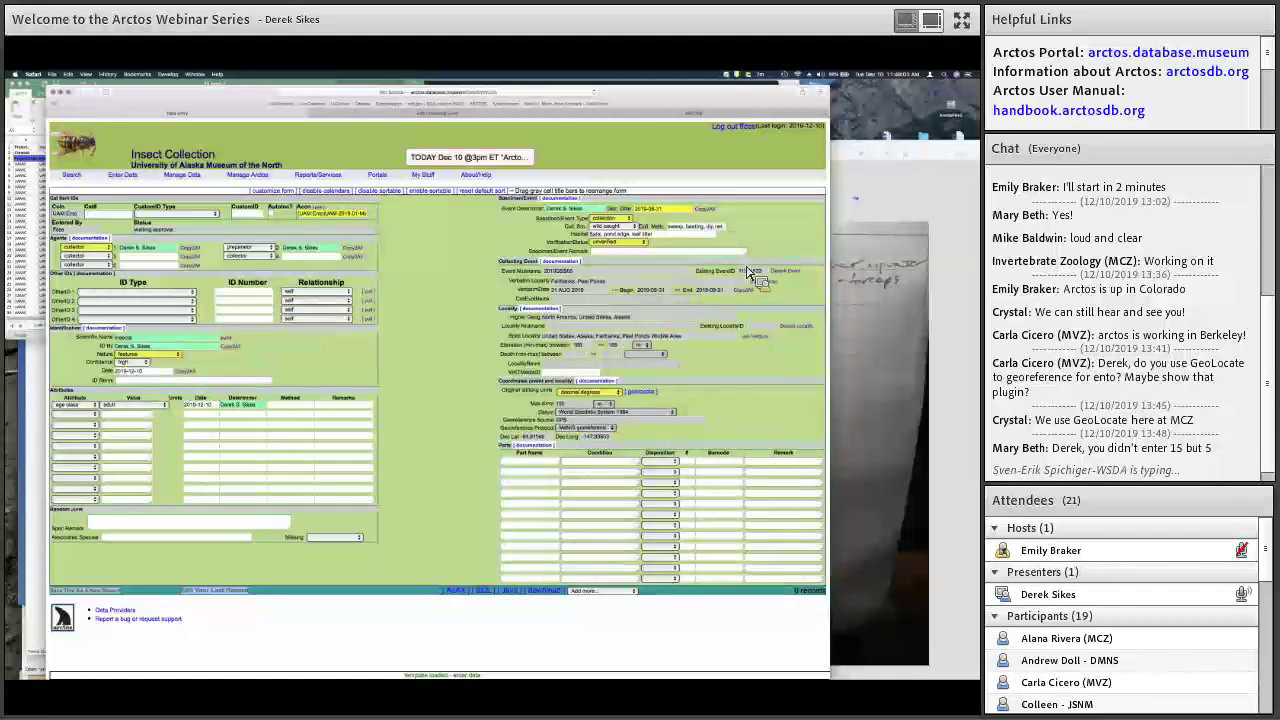
click(795, 276)
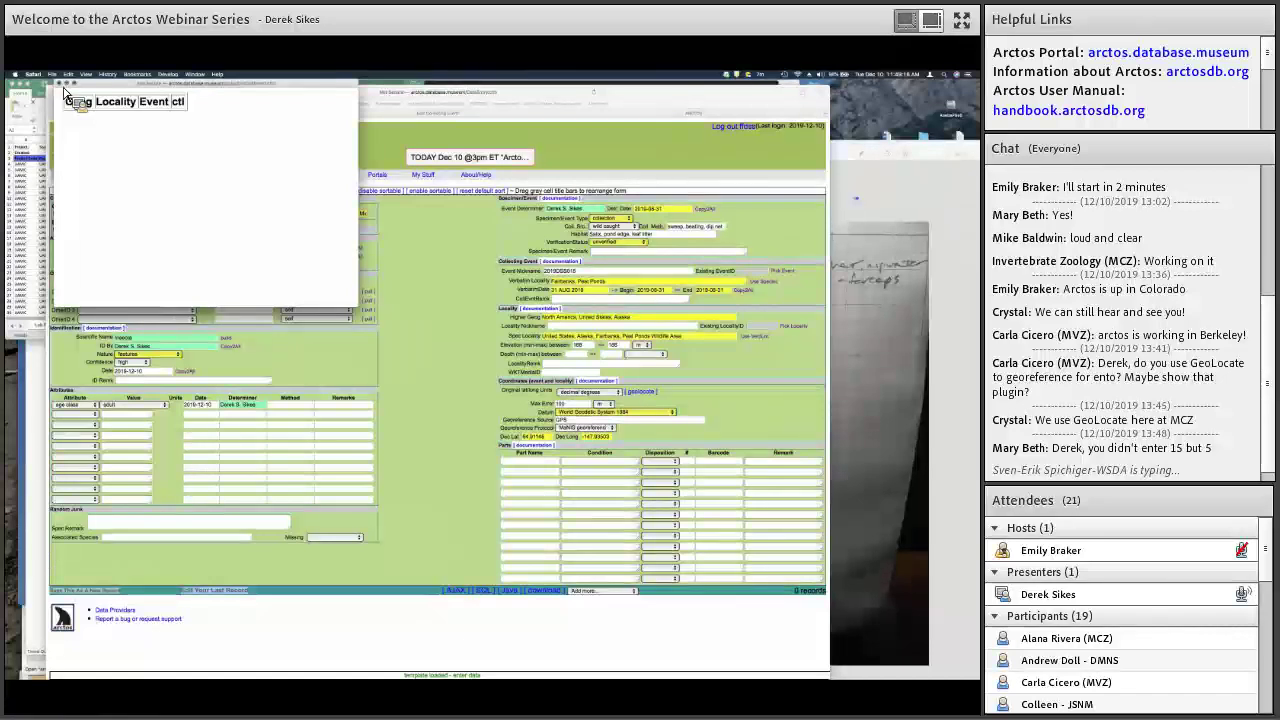
click(510, 210)
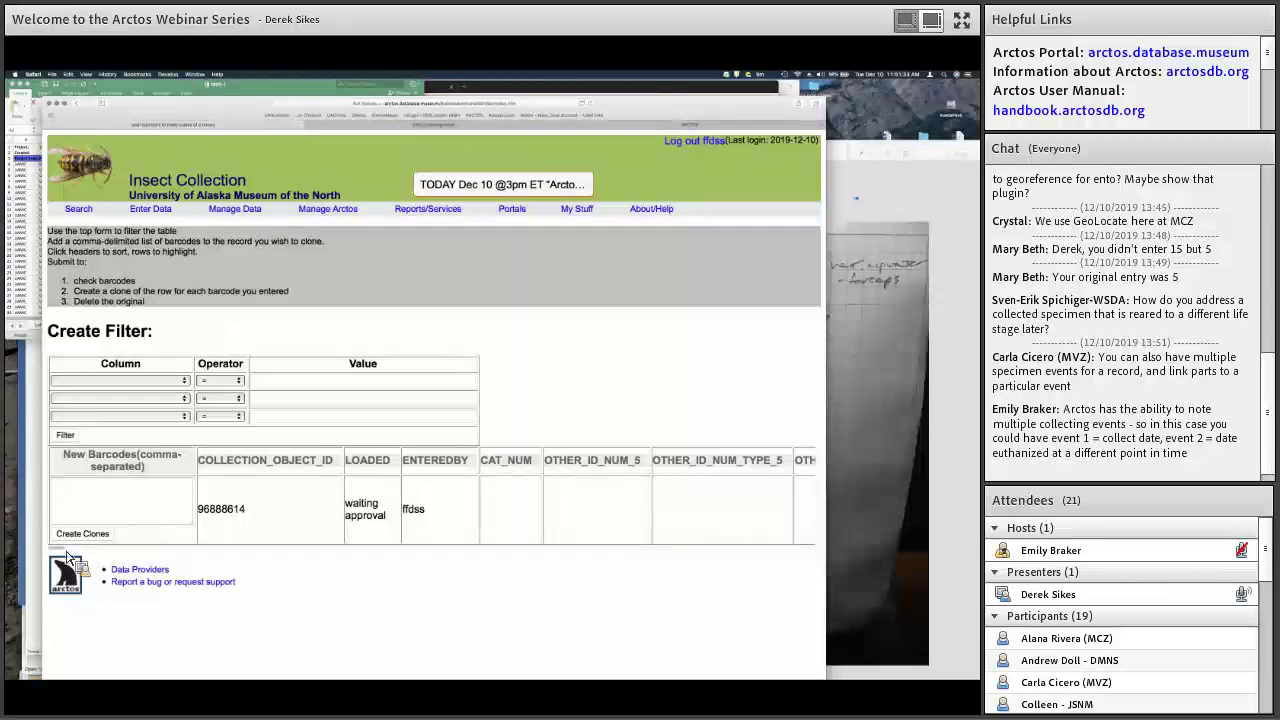
- Bring the barcode column from the spreadsheet into a text editor document, ready for cloning the record shown in the clone table
scroll(99, 563, right, 10)
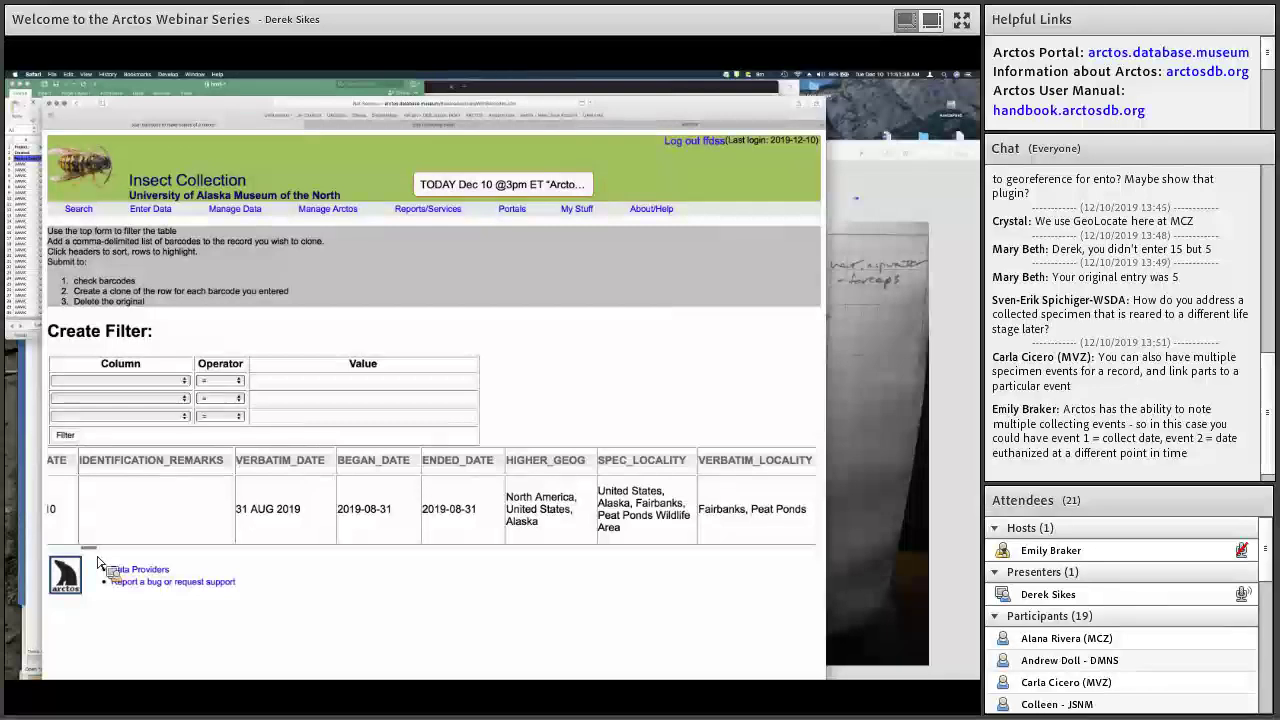
scroll(90, 509, left, 10)
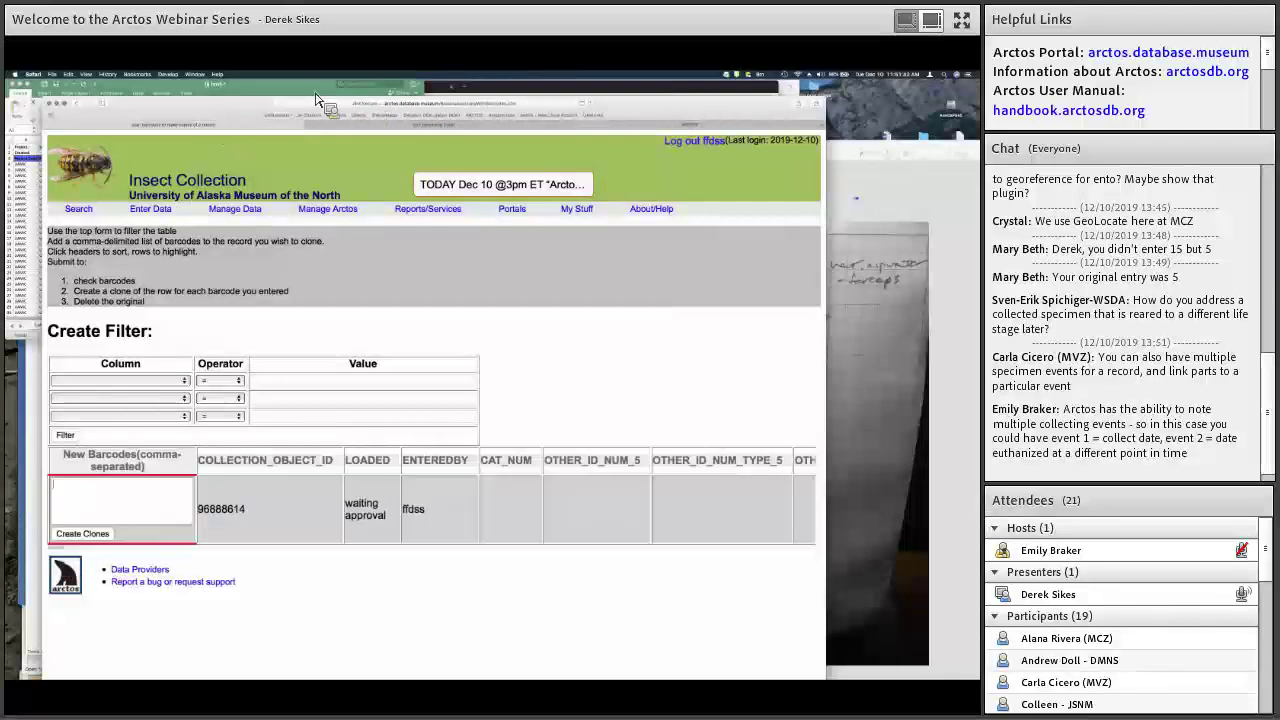
key(super+Tab)
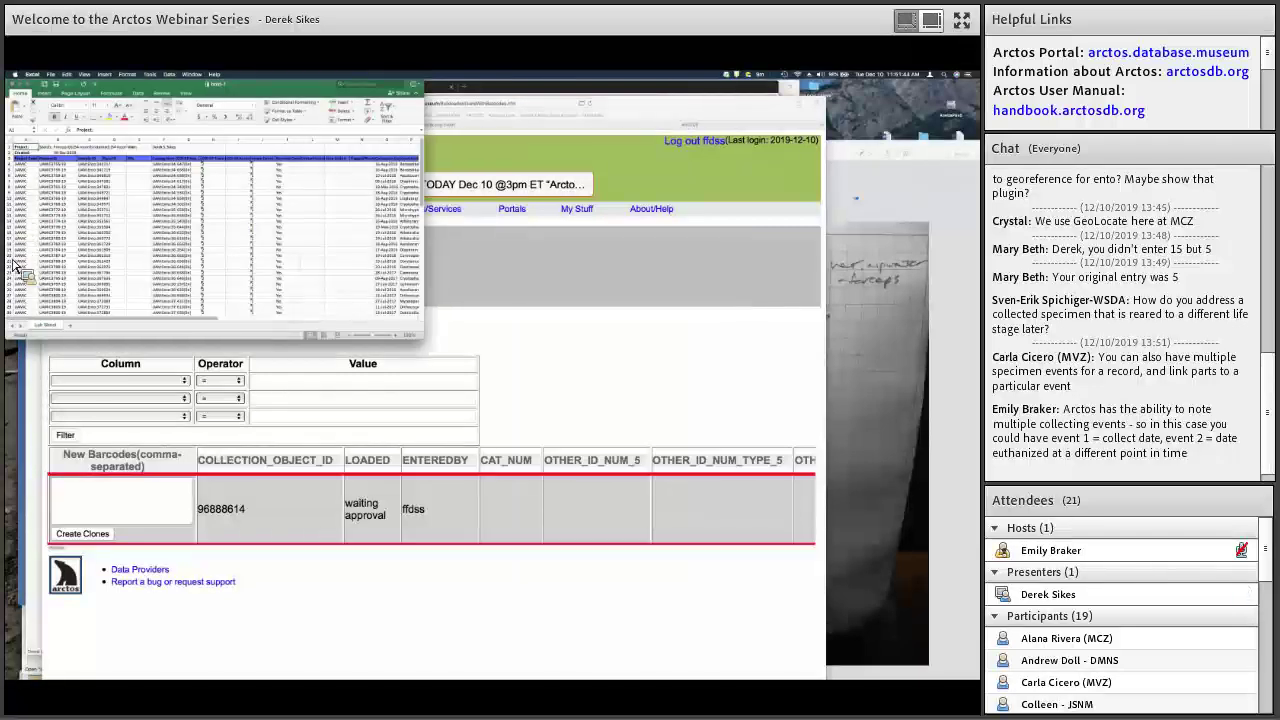
drag(256, 320, 320, 380)
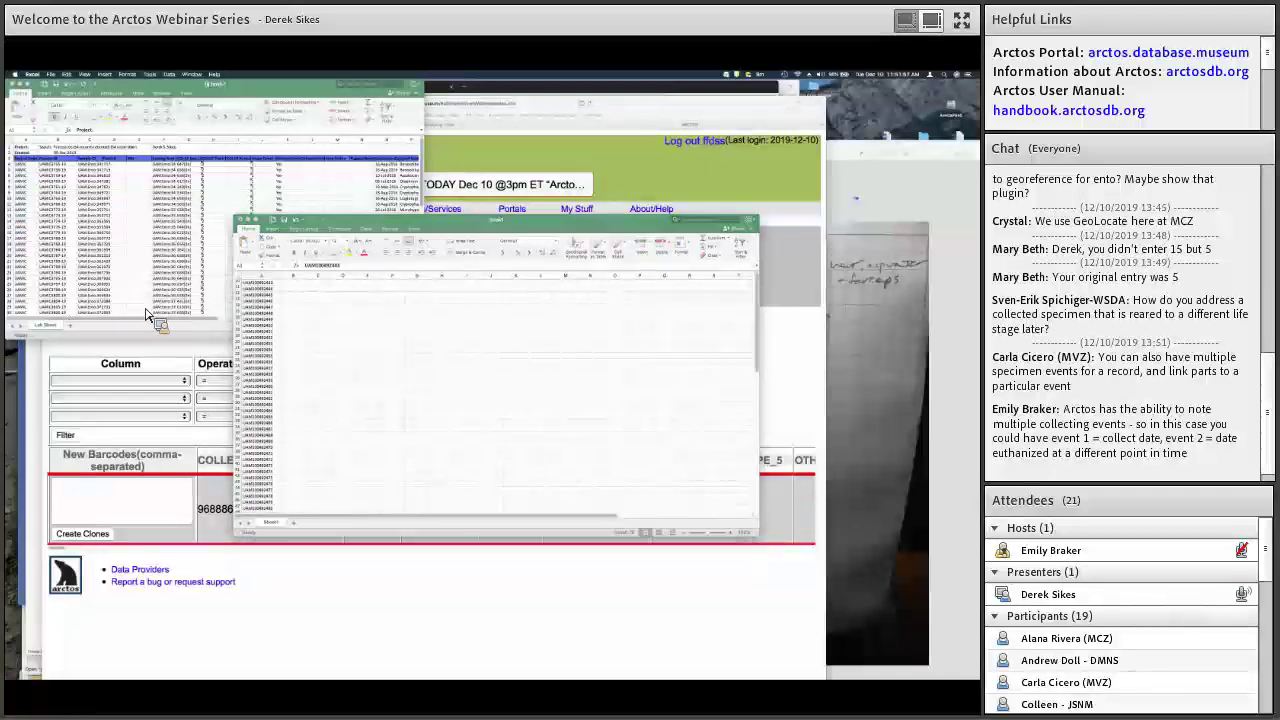
key(super+Tab)
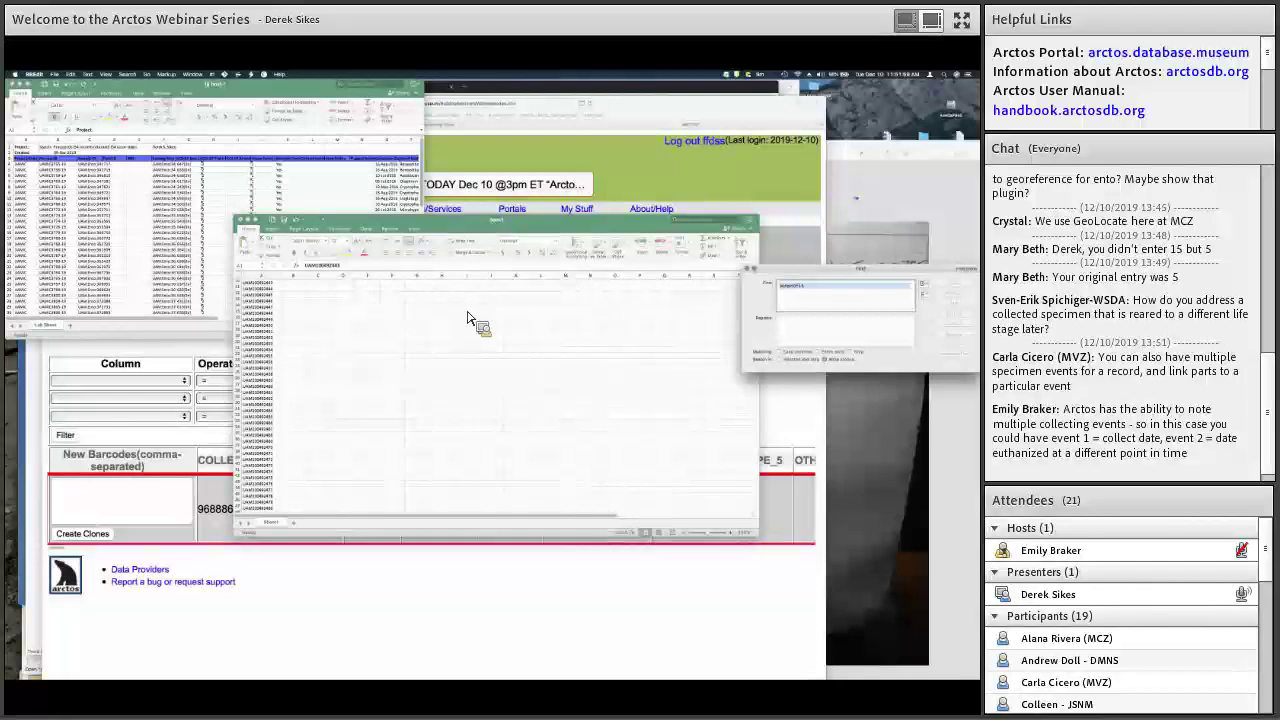
drag(465, 320, 388, 298)
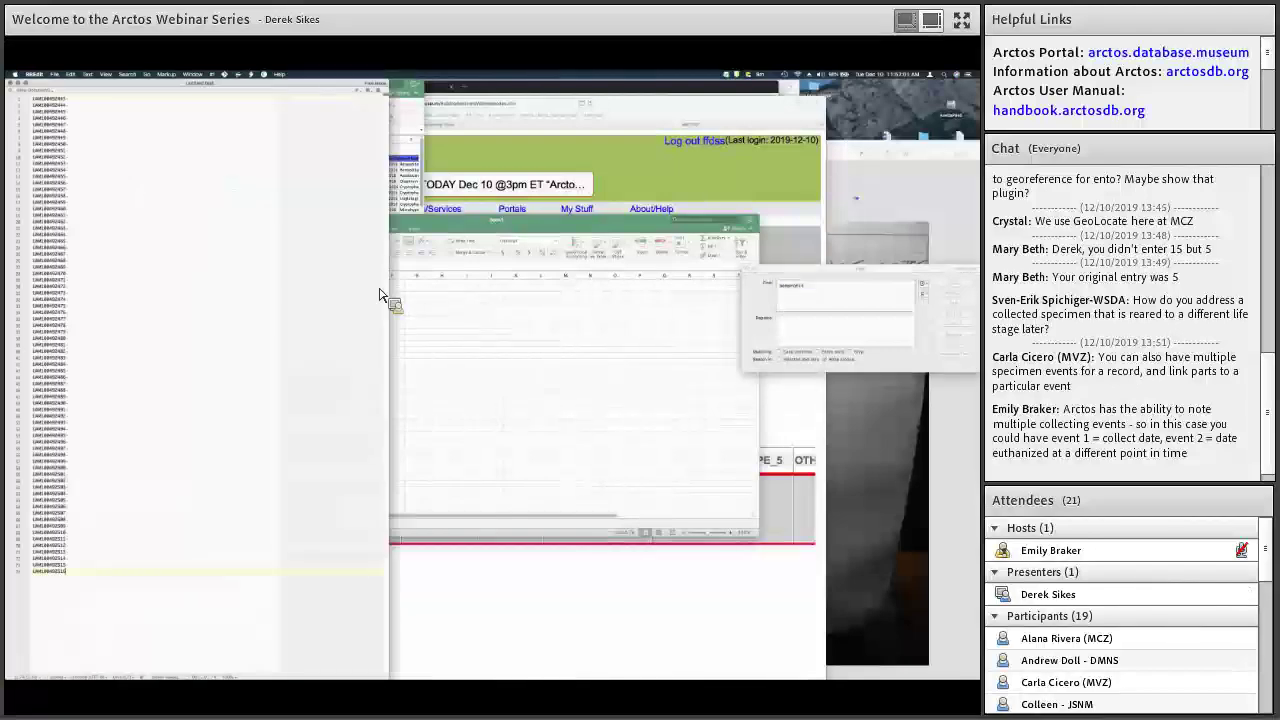
- Replace all line breaks in the barcode list with commas
click(826, 296)
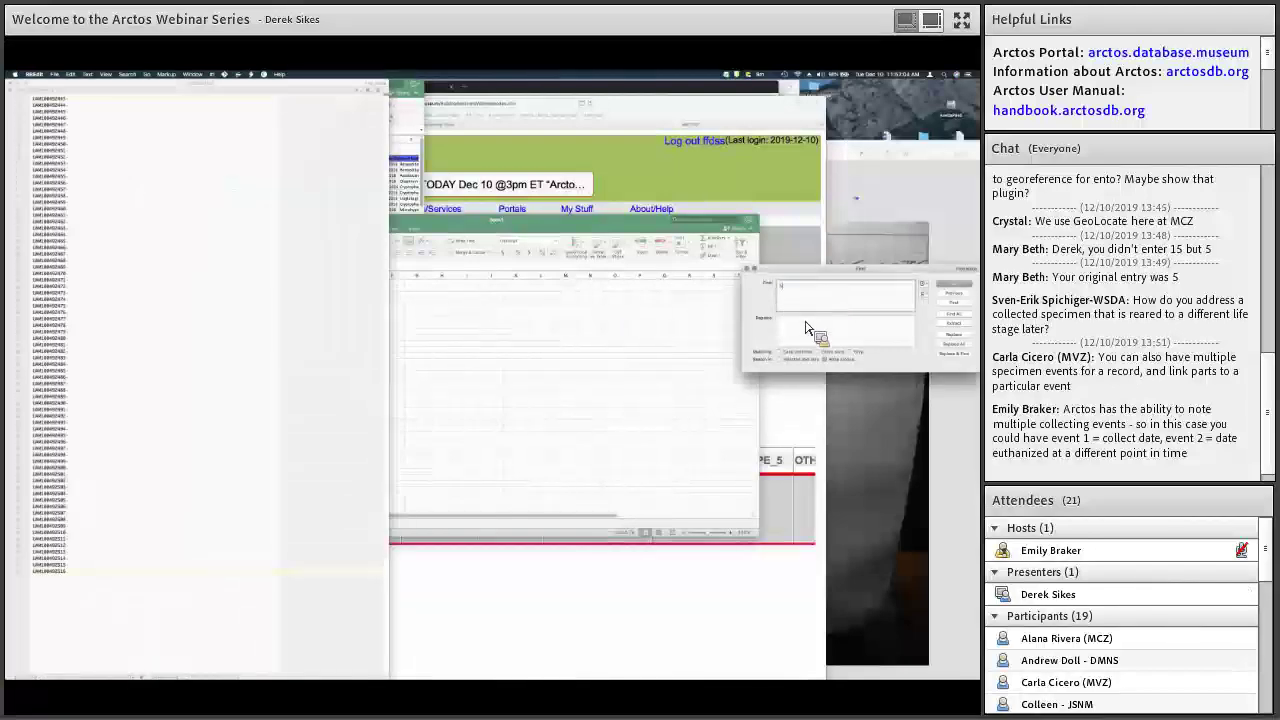
click(816, 333)
text(,)
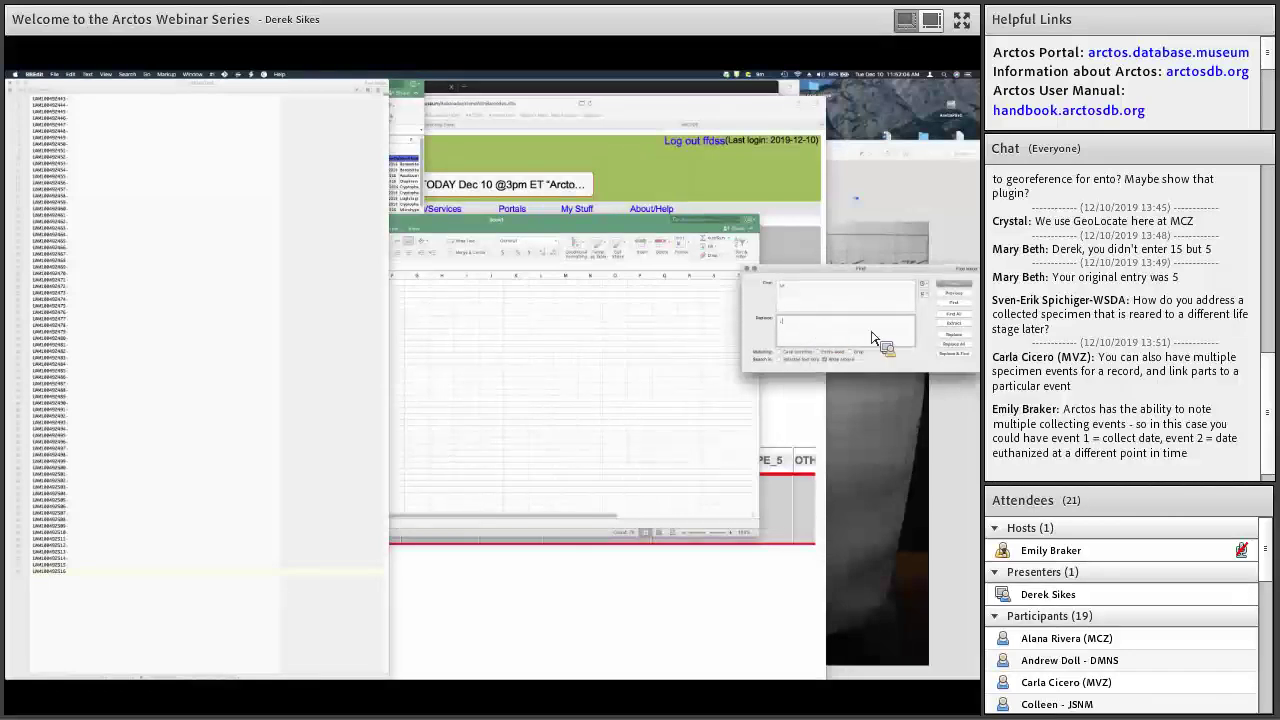
click(953, 343)
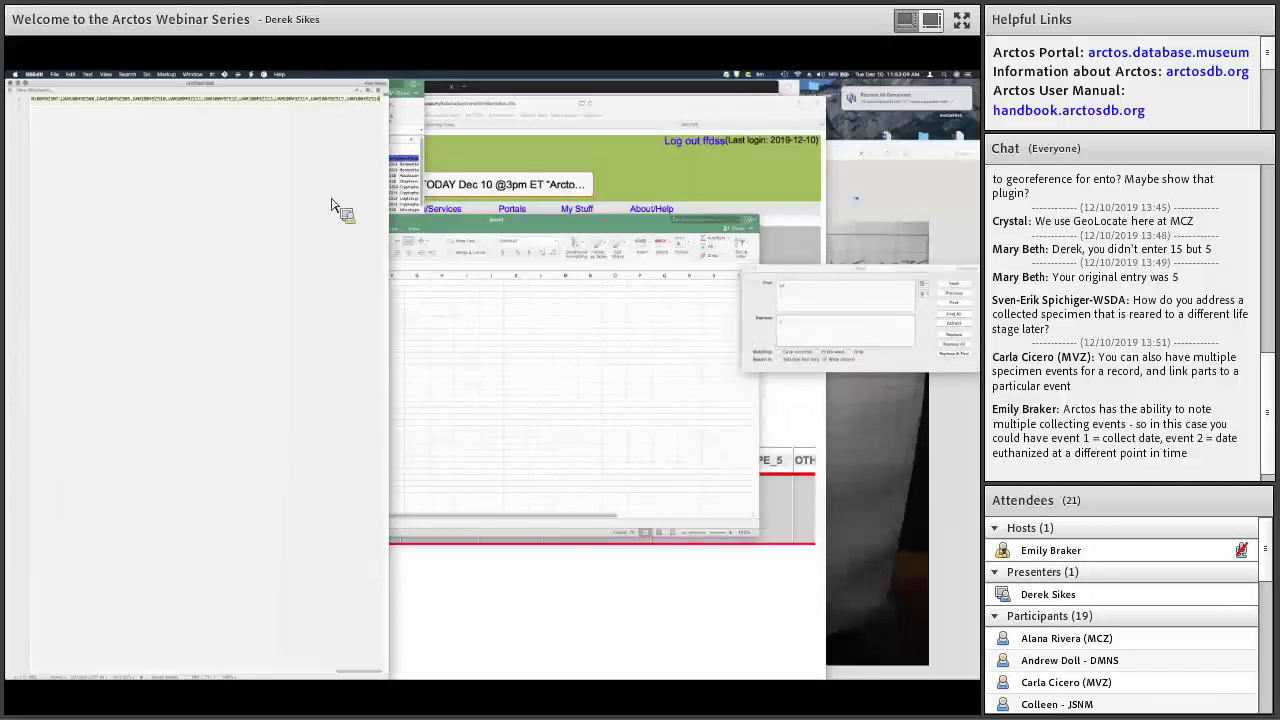
- Copy the comma-separated barcode list ending in UAM100492516 into the new barcodes field of the record in Arctos
key(super+a)
click(144, 500)
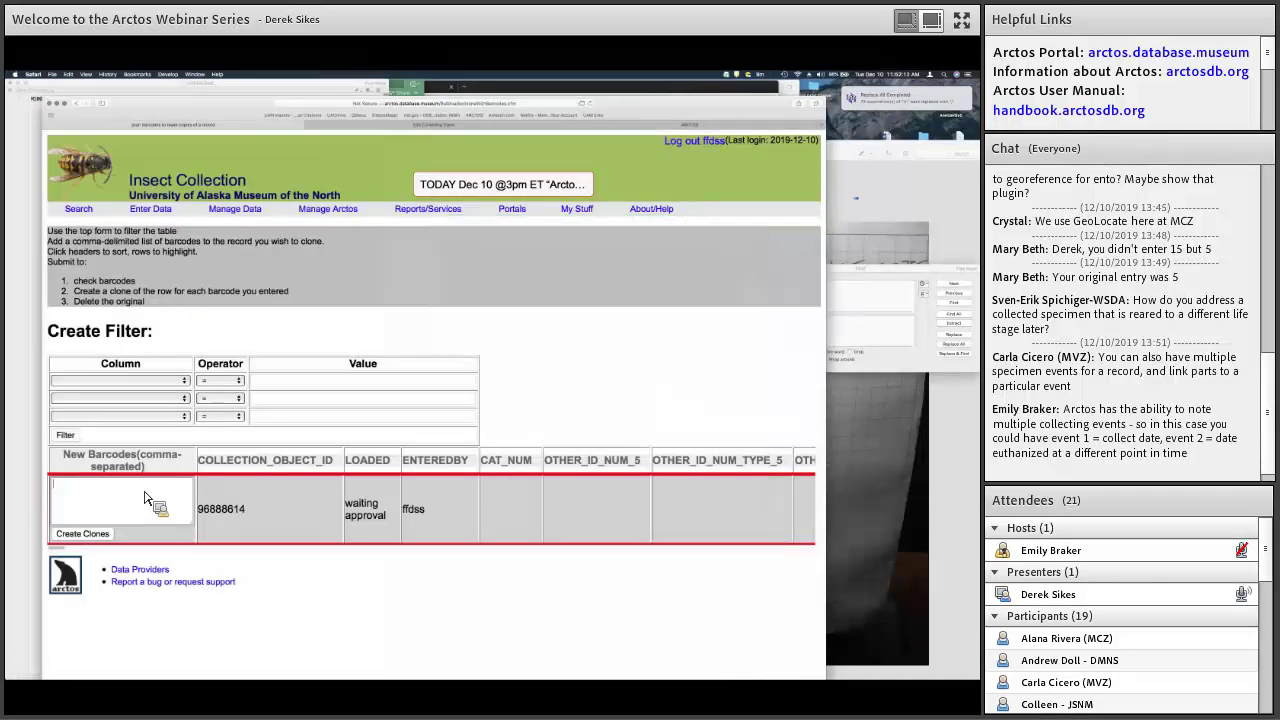
text(UAM100492506,UAM100492507,UAM100492508,UAM100492509,UAM100492510,UAM100492511,UAM100492512,UAM100492513,UAM100492514,UAM100492515,UAM100492516)
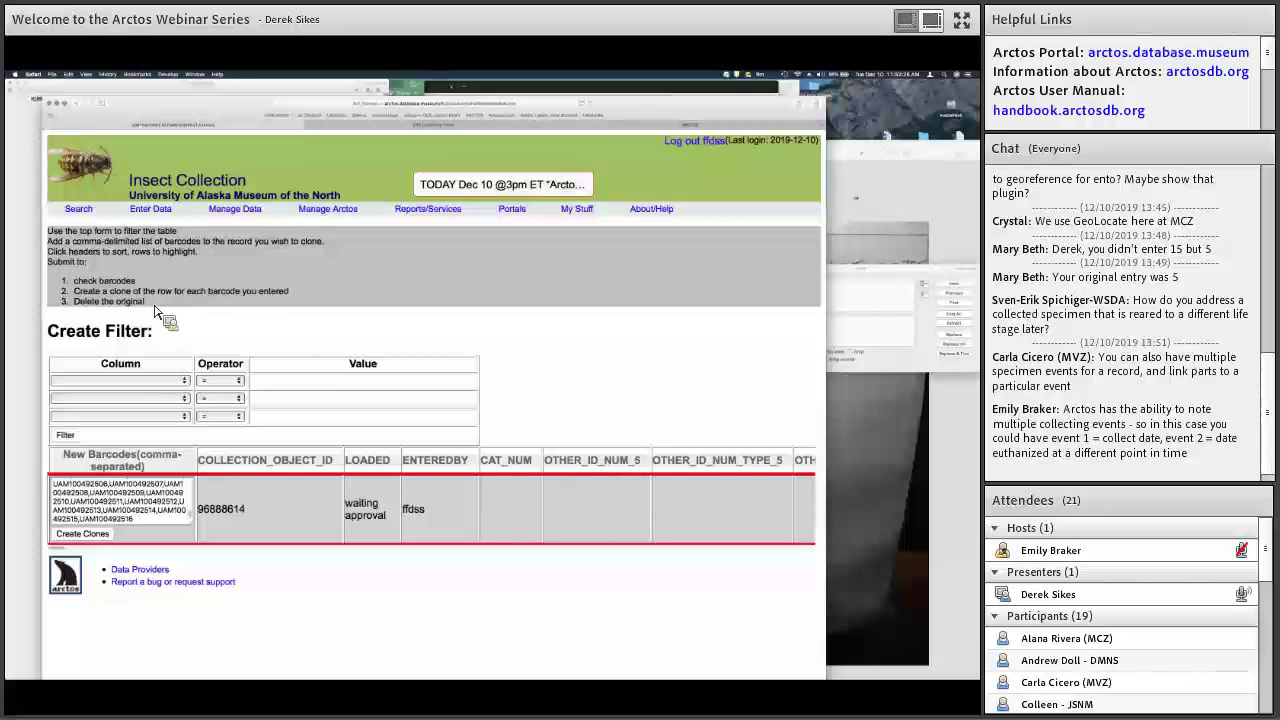
- Check the barcodes, create a clone of the record for each one and continue to the bulkloader filter page
click(108, 538)
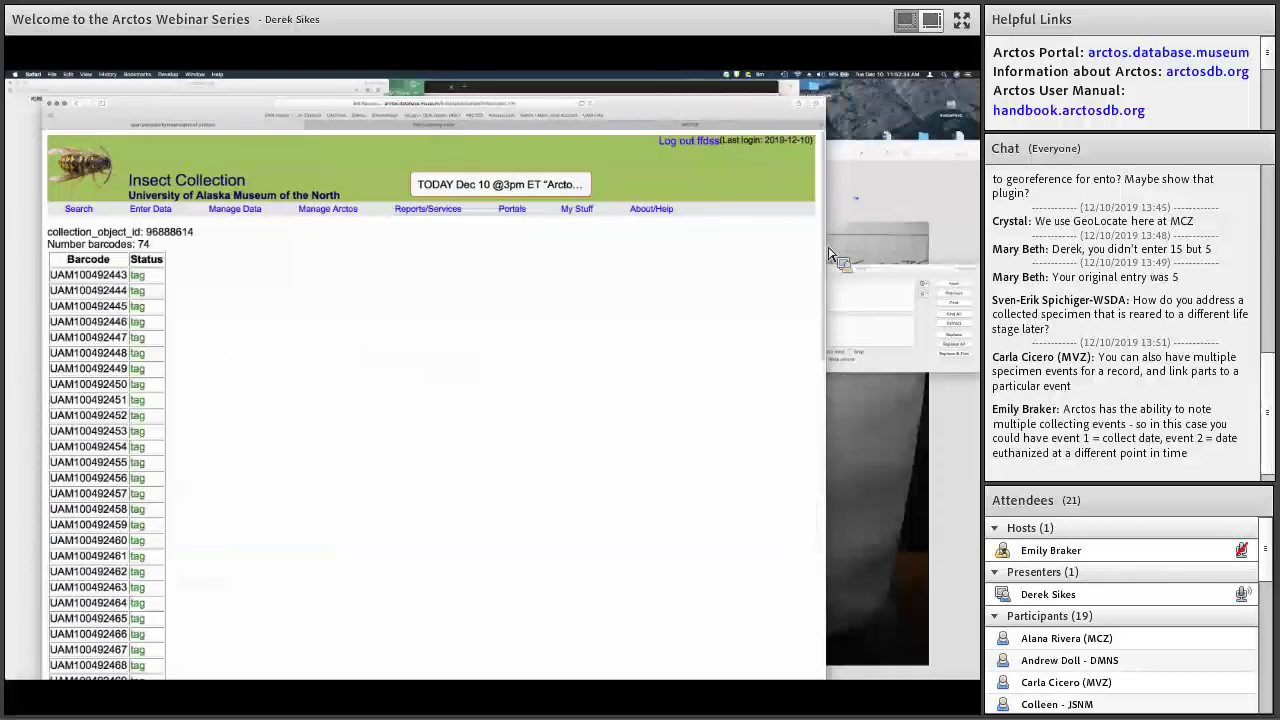
scroll(822, 586, down, 10)
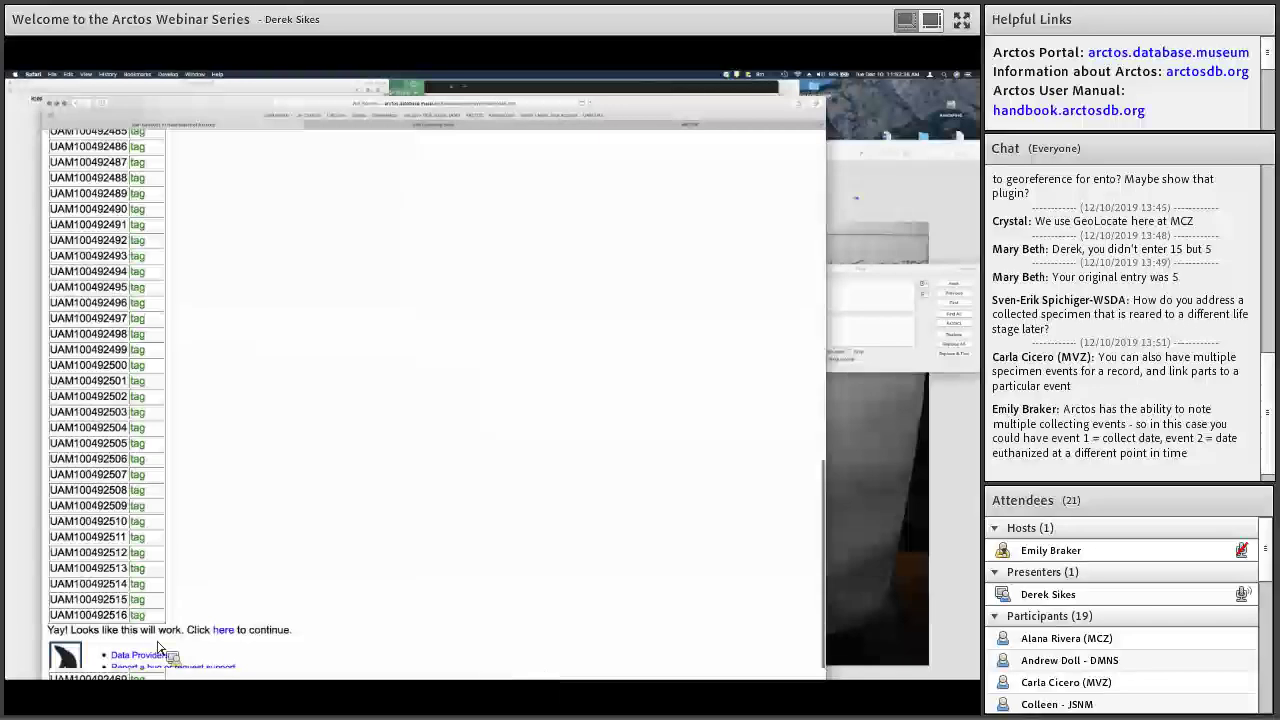
click(227, 631)
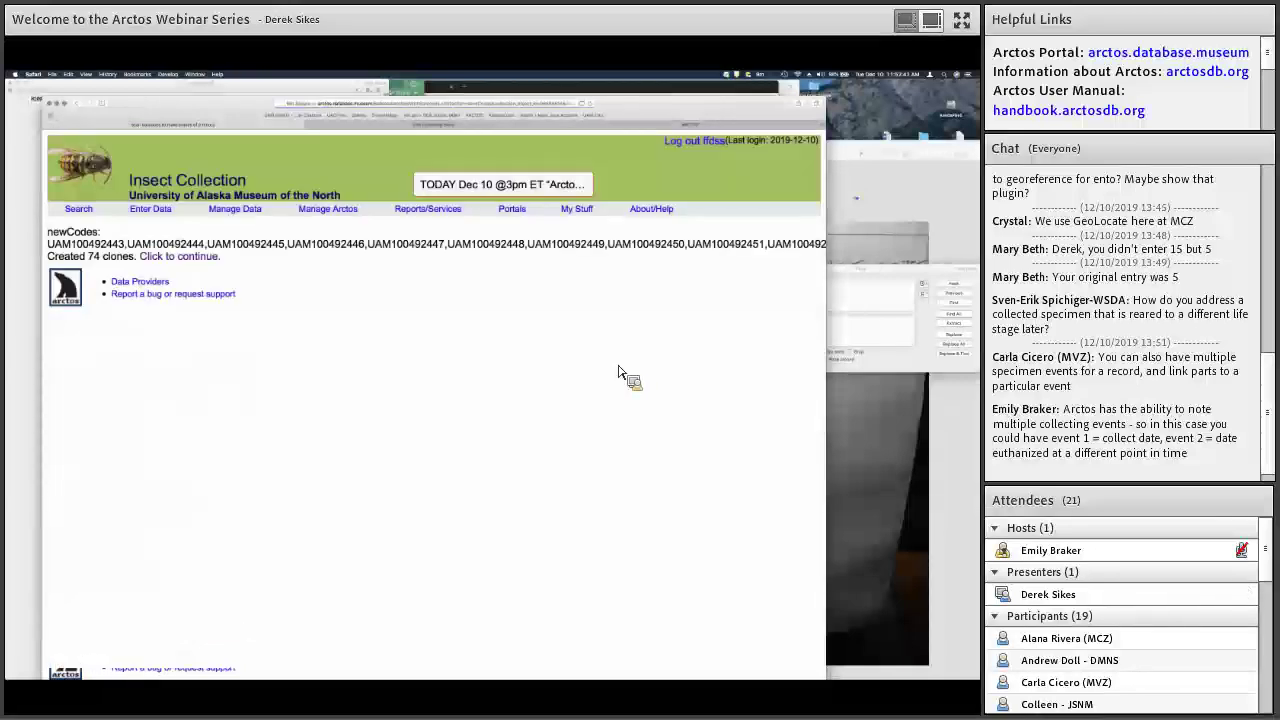
click(211, 262)
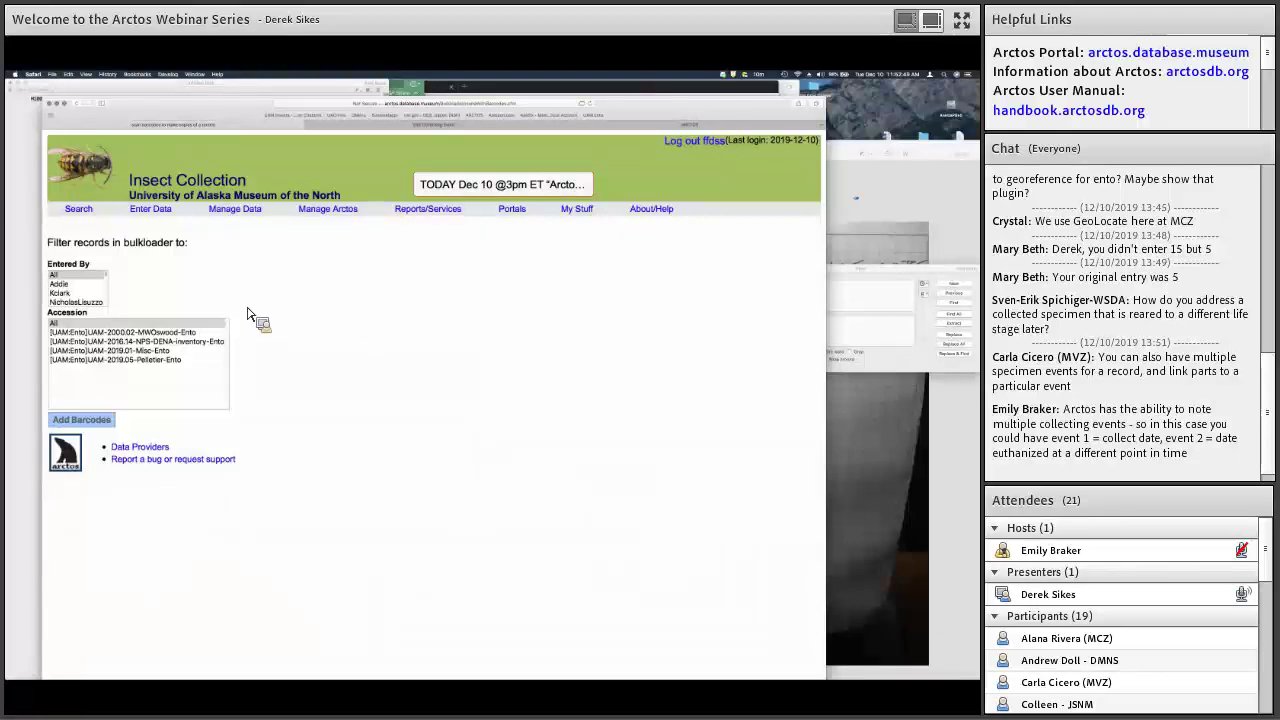
- Open the bulkloader and view the records entered under the own account in the AJAX grid
click(160, 351)
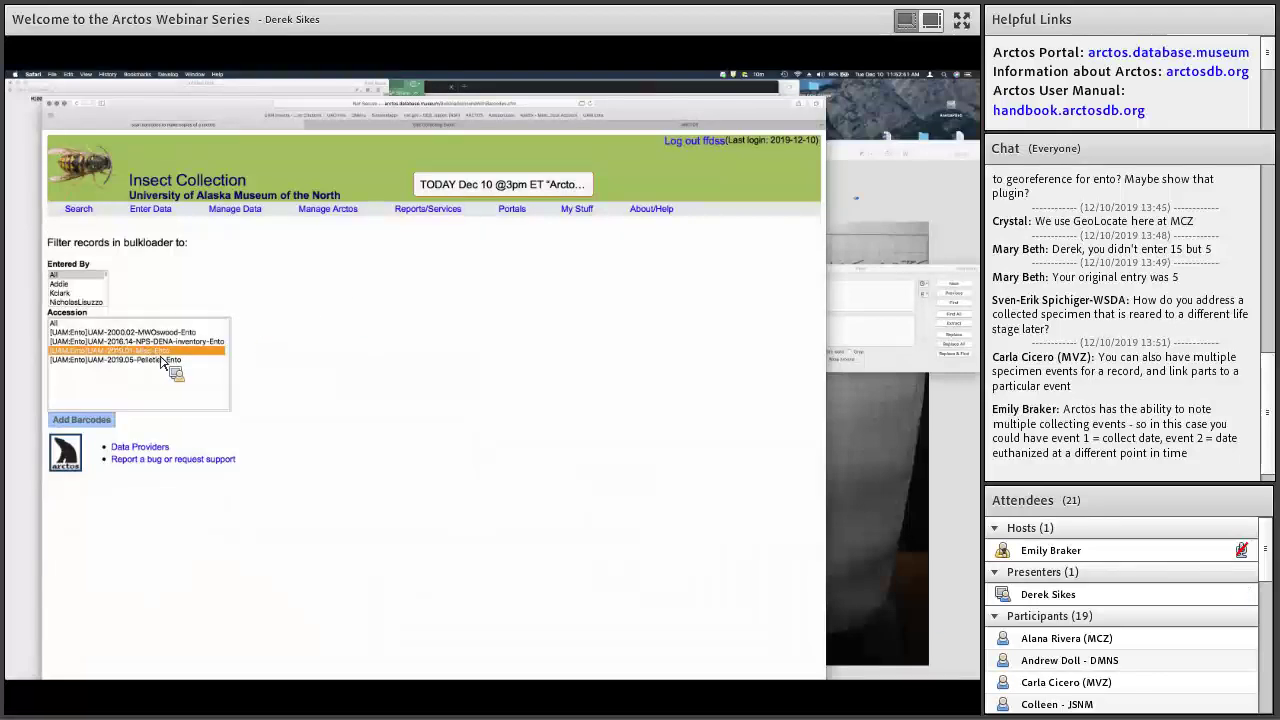
click(150, 210)
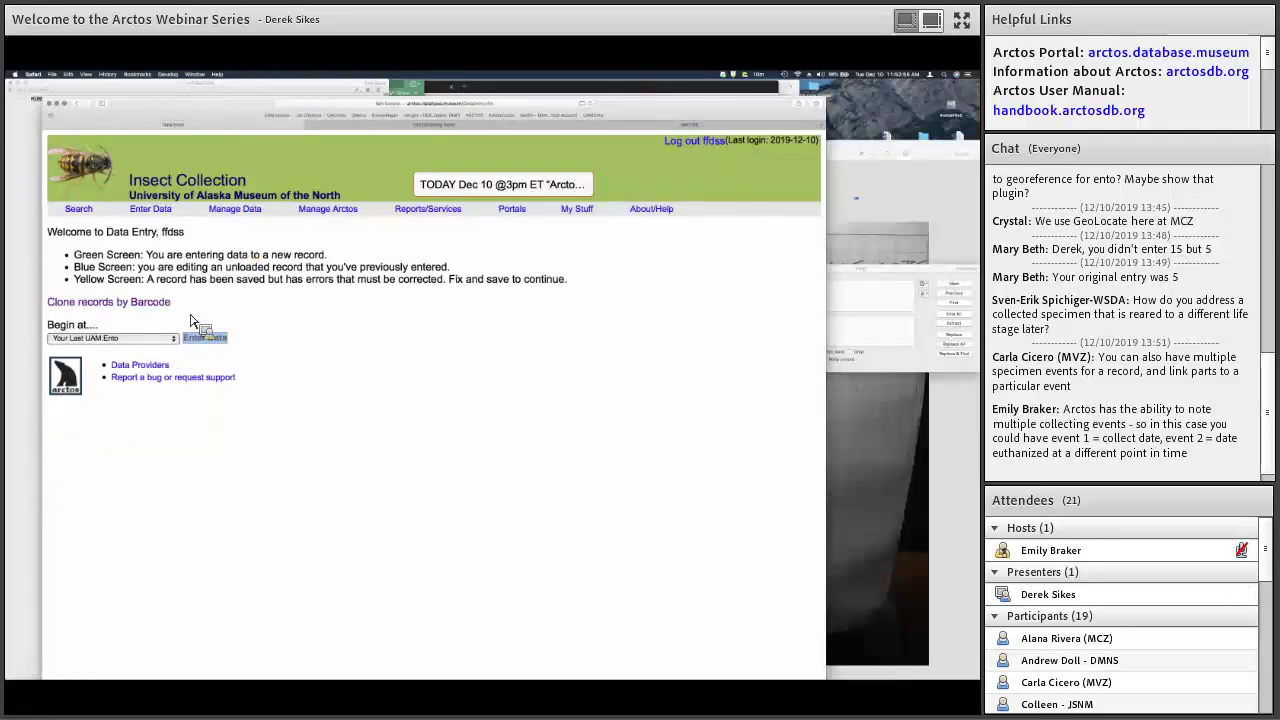
mouse_move(150, 209)
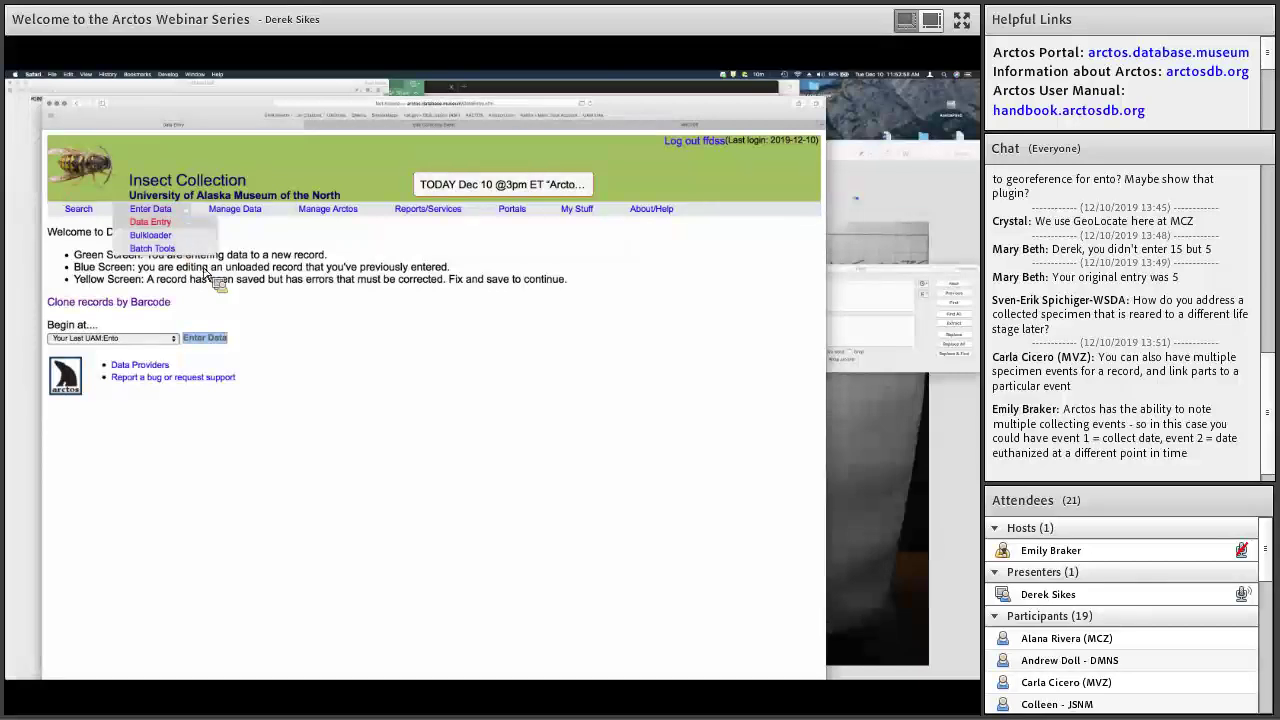
mouse_move(150, 235)
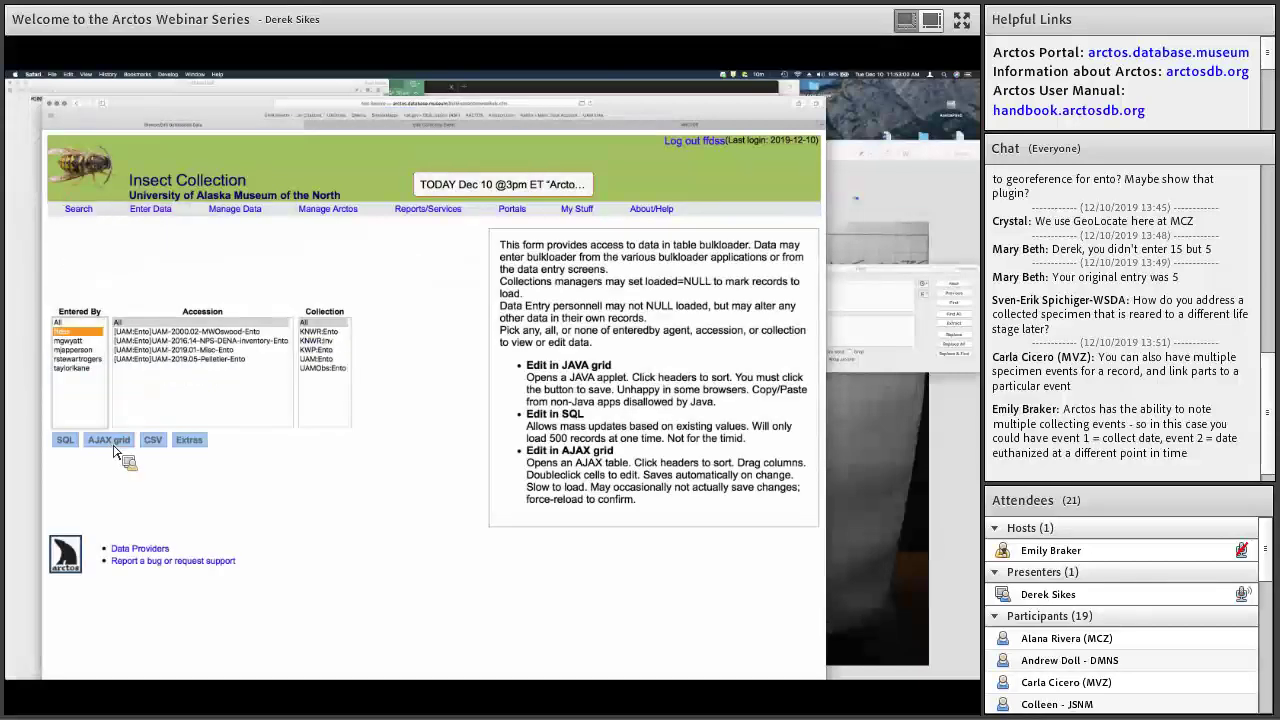
click(114, 443)
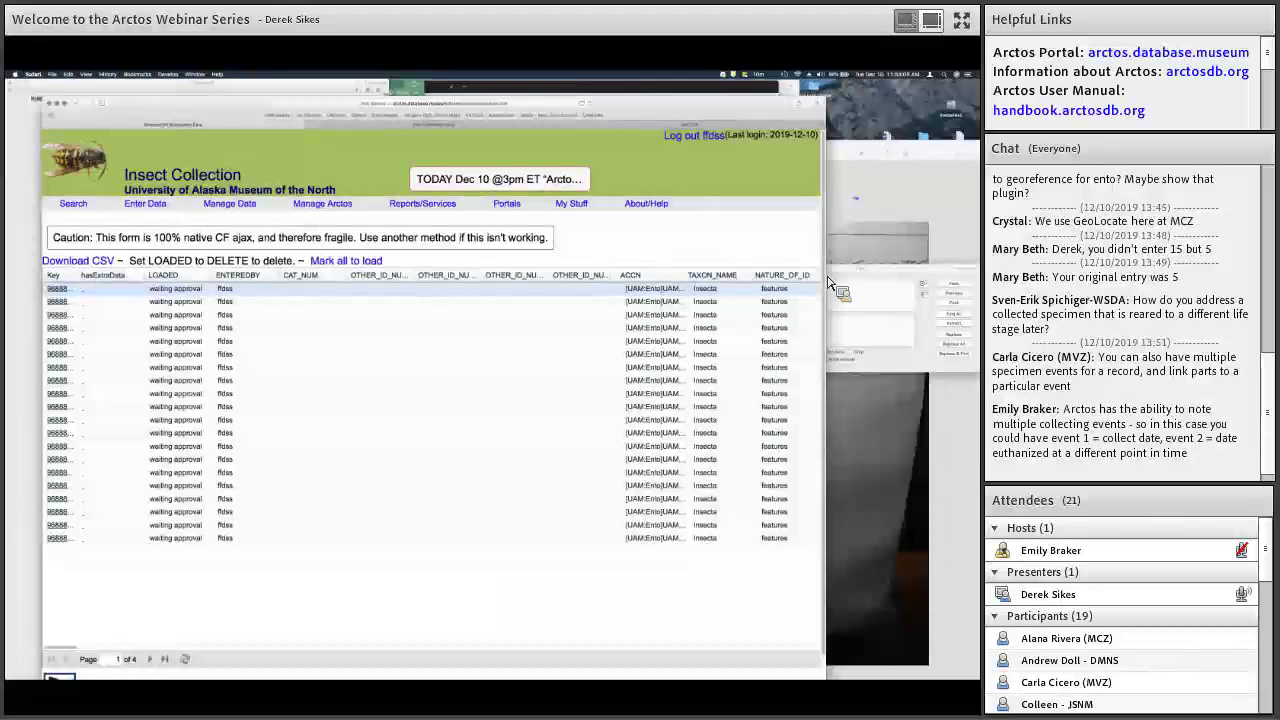
scroll(828, 283, down, 1)
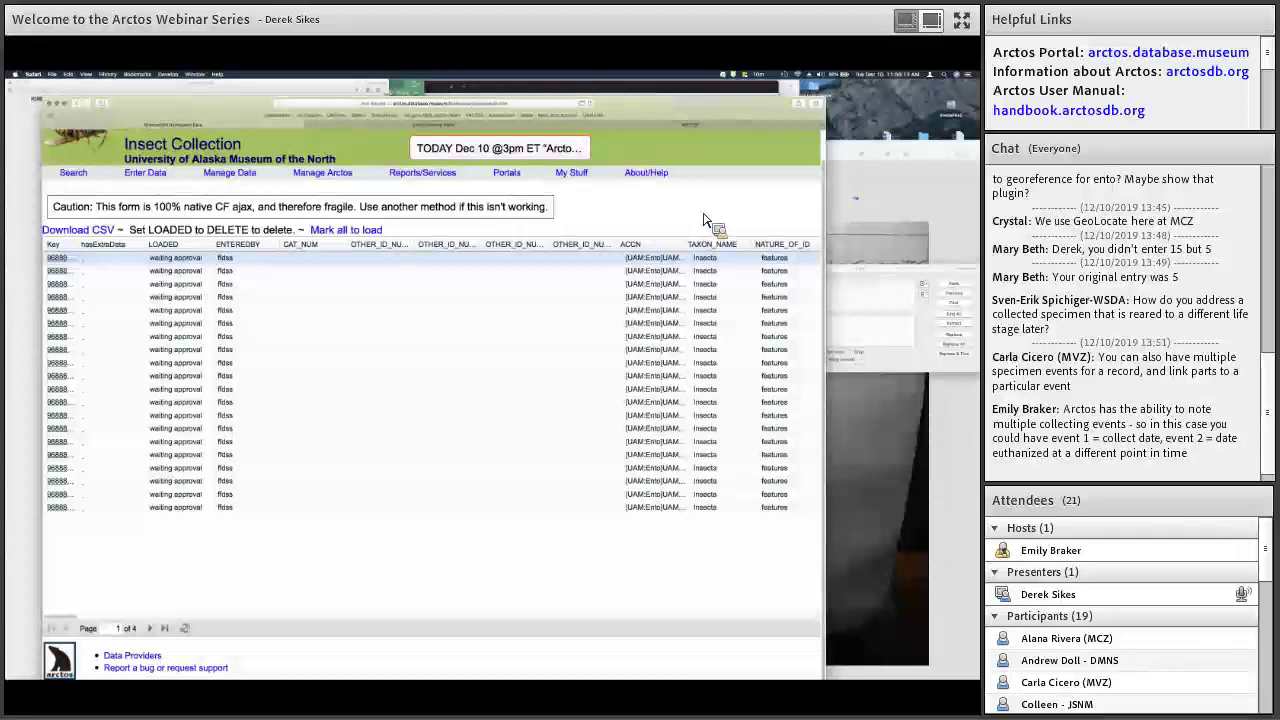
- Open the saved searches and archives page and look through the list of archives
mouse_move(572, 185)
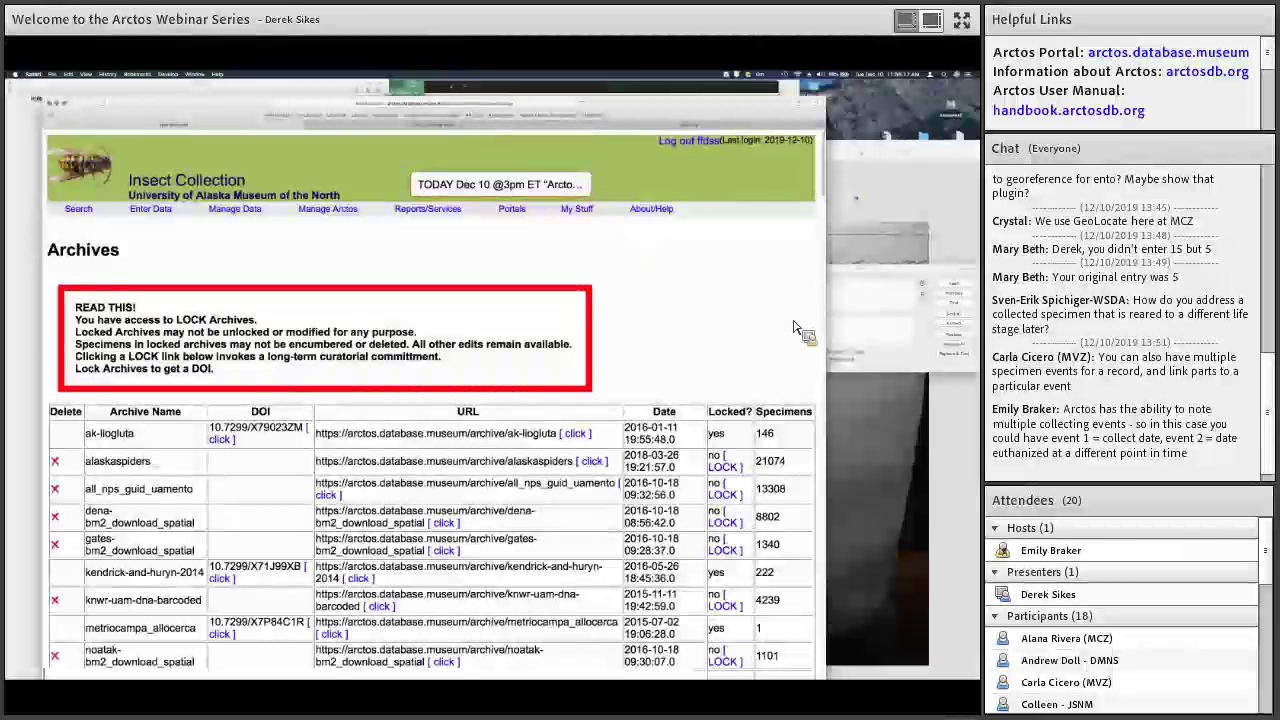
scroll(797, 328, down, 5)
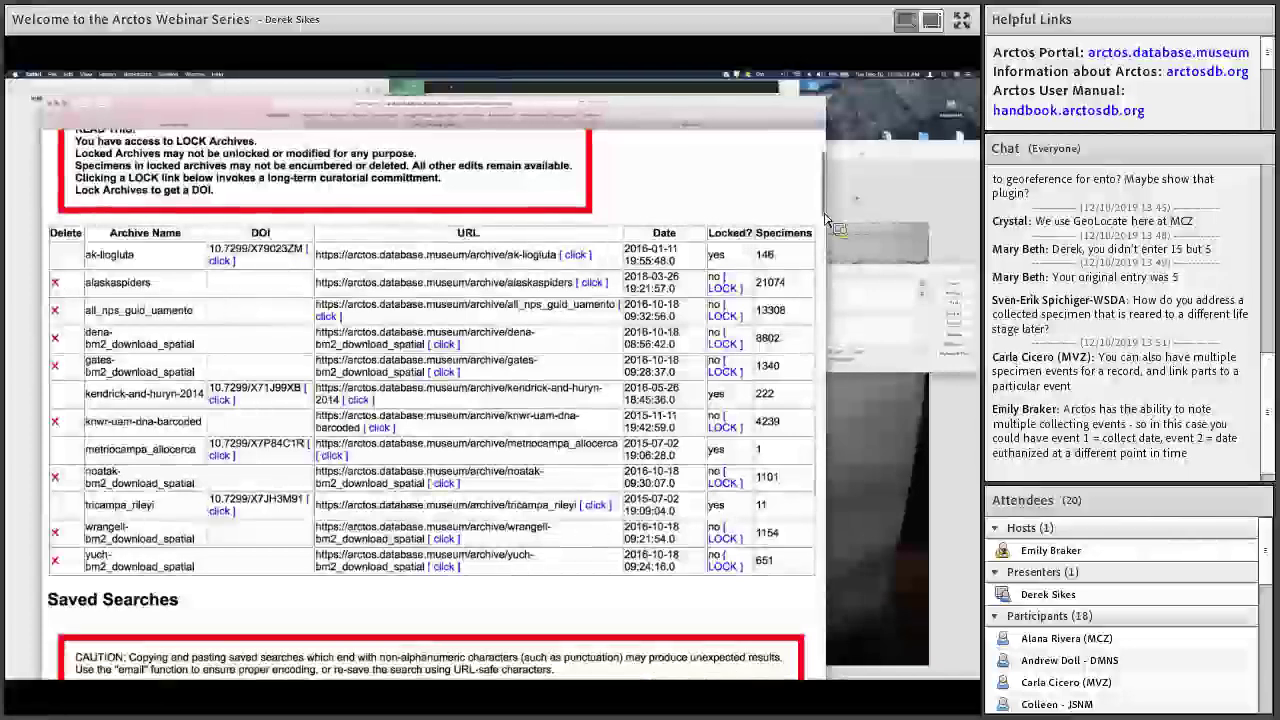
scroll(826, 218, up, 1)
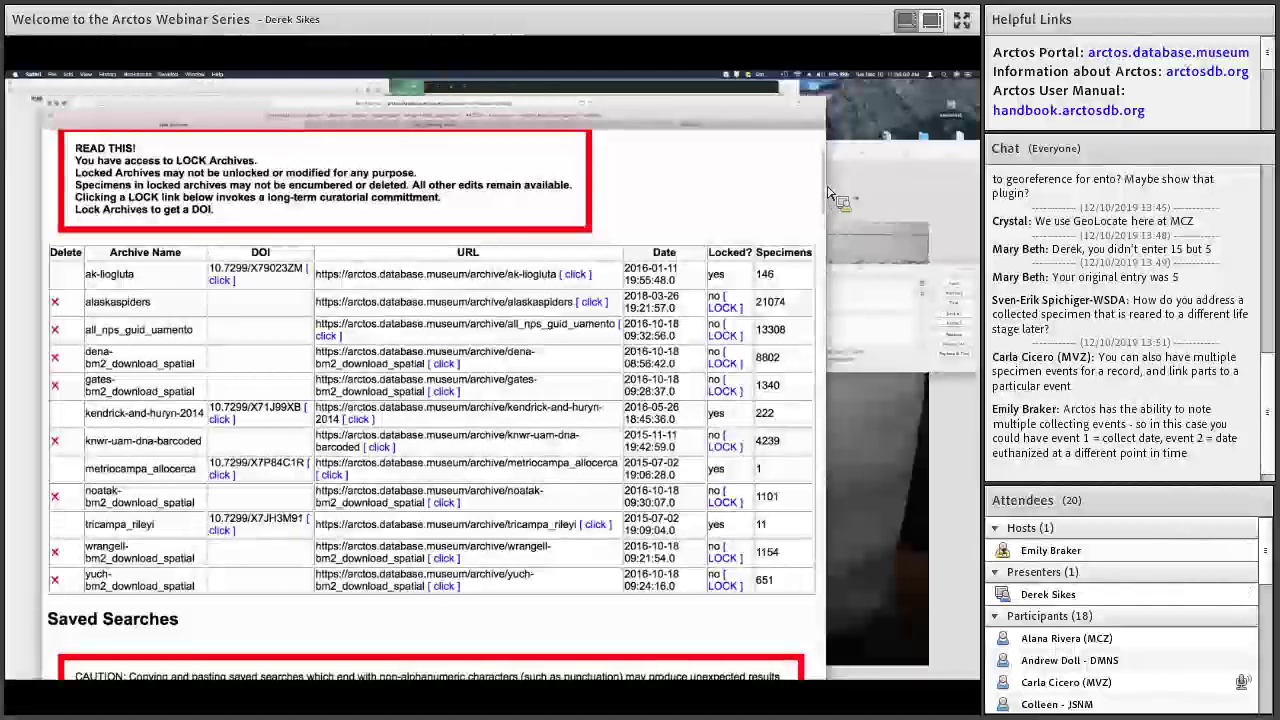
- Look through the list of saved searches below the archives and open the Dytiscus saved search
scroll(828, 192, up, 1)
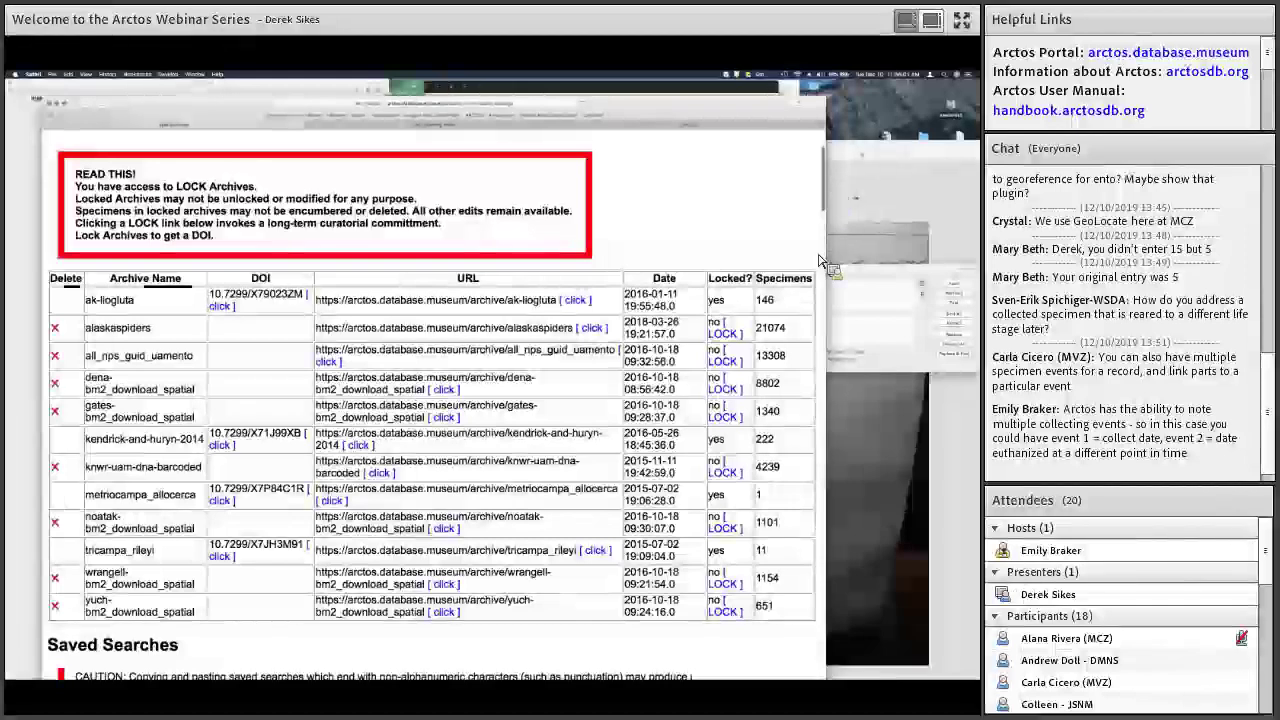
scroll(818, 261, down, 10)
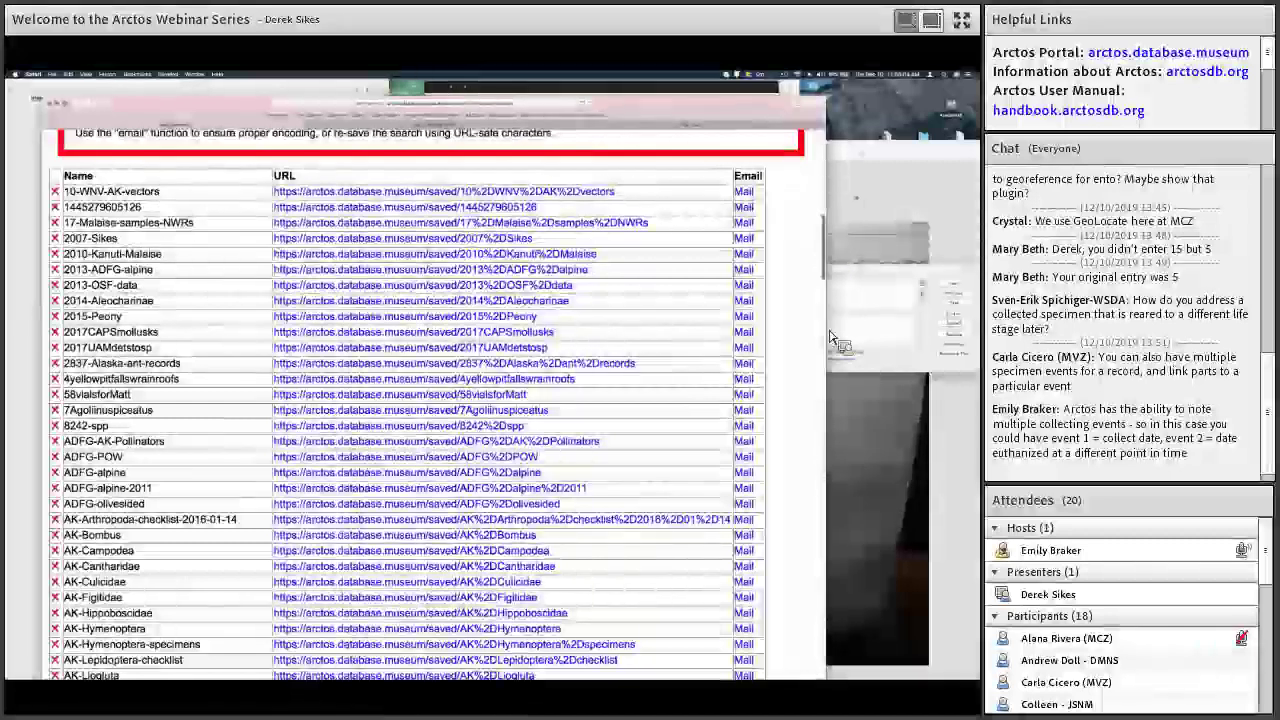
scroll(838, 357, down, 5)
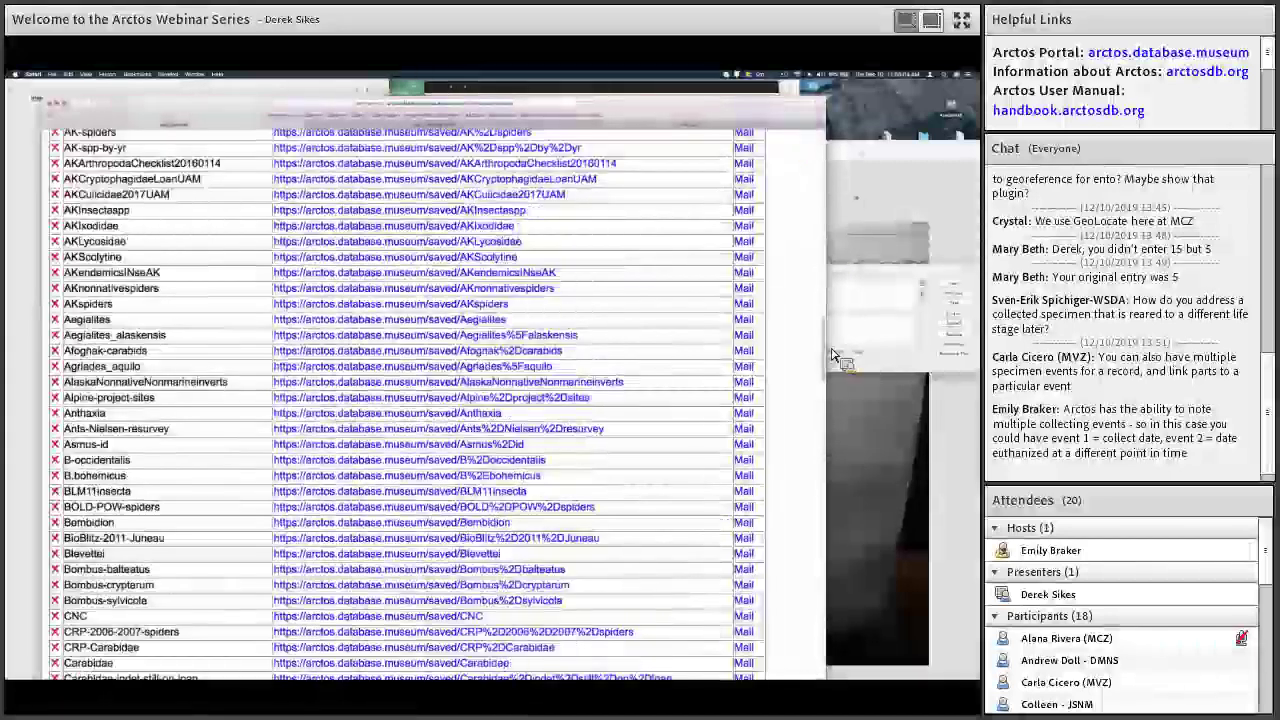
scroll(838, 357, down, 5)
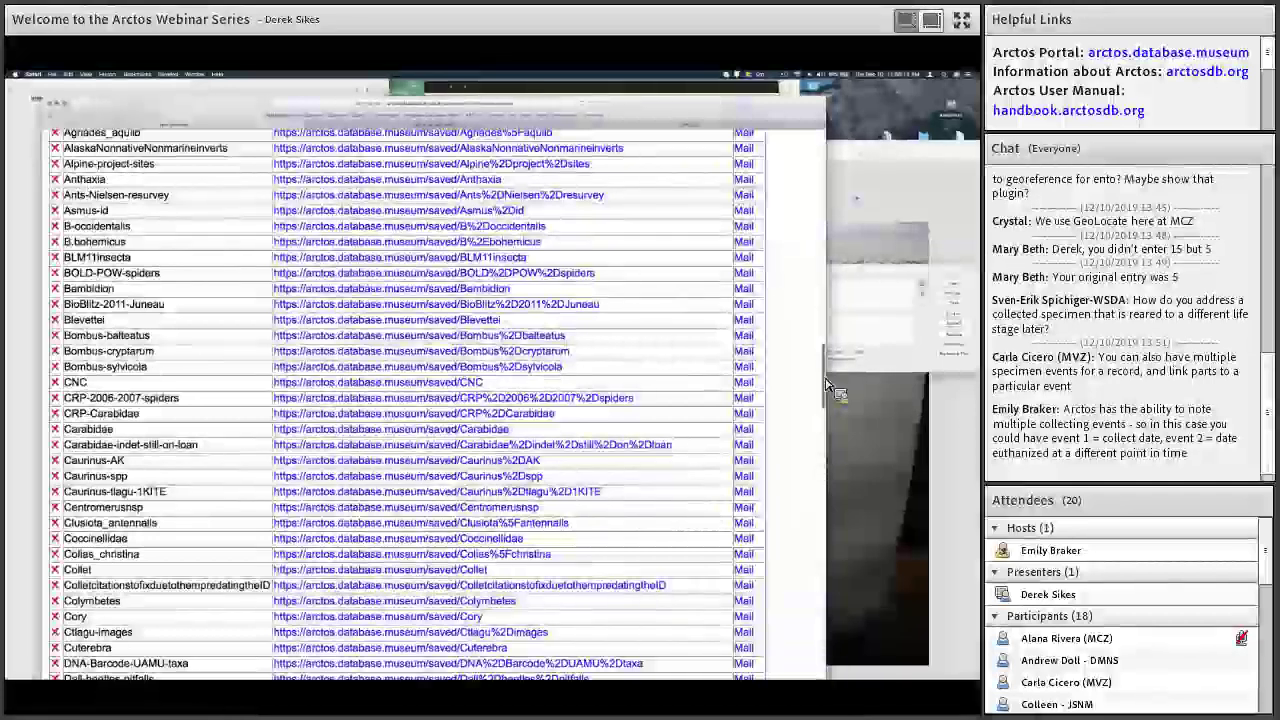
scroll(828, 385, down, 2)
scroll(828, 395, down, 3)
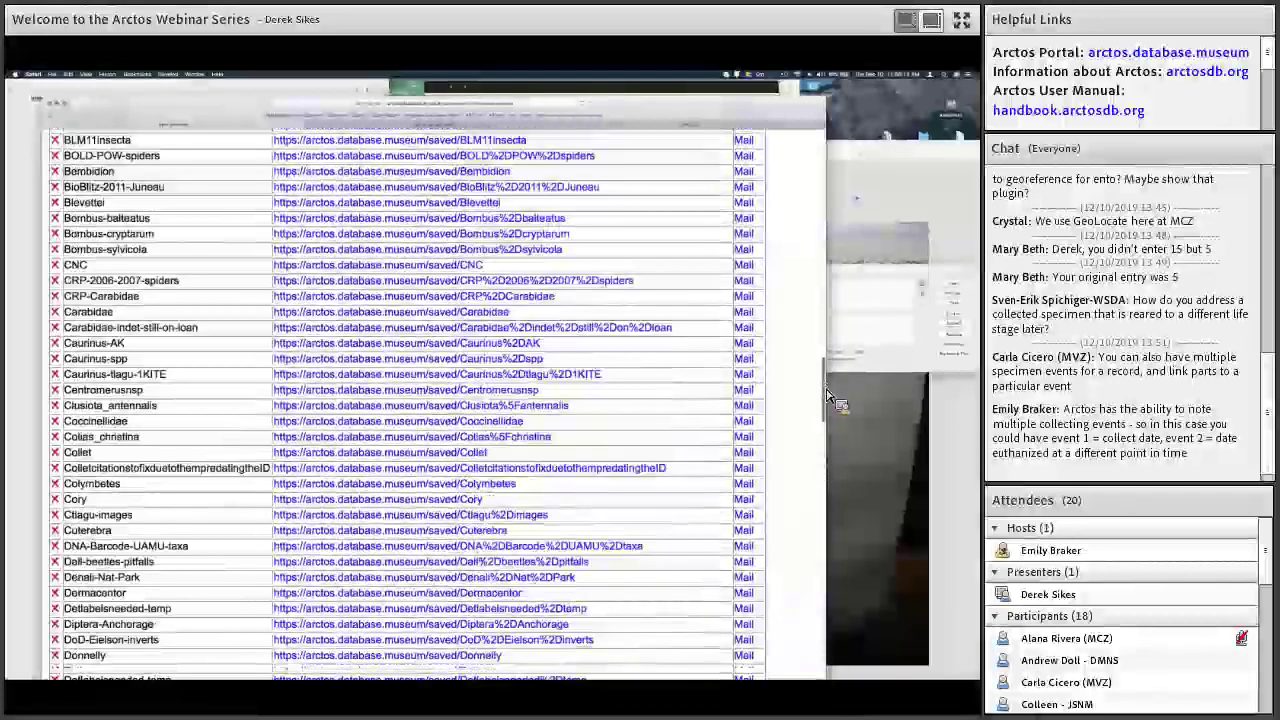
click(407, 400)
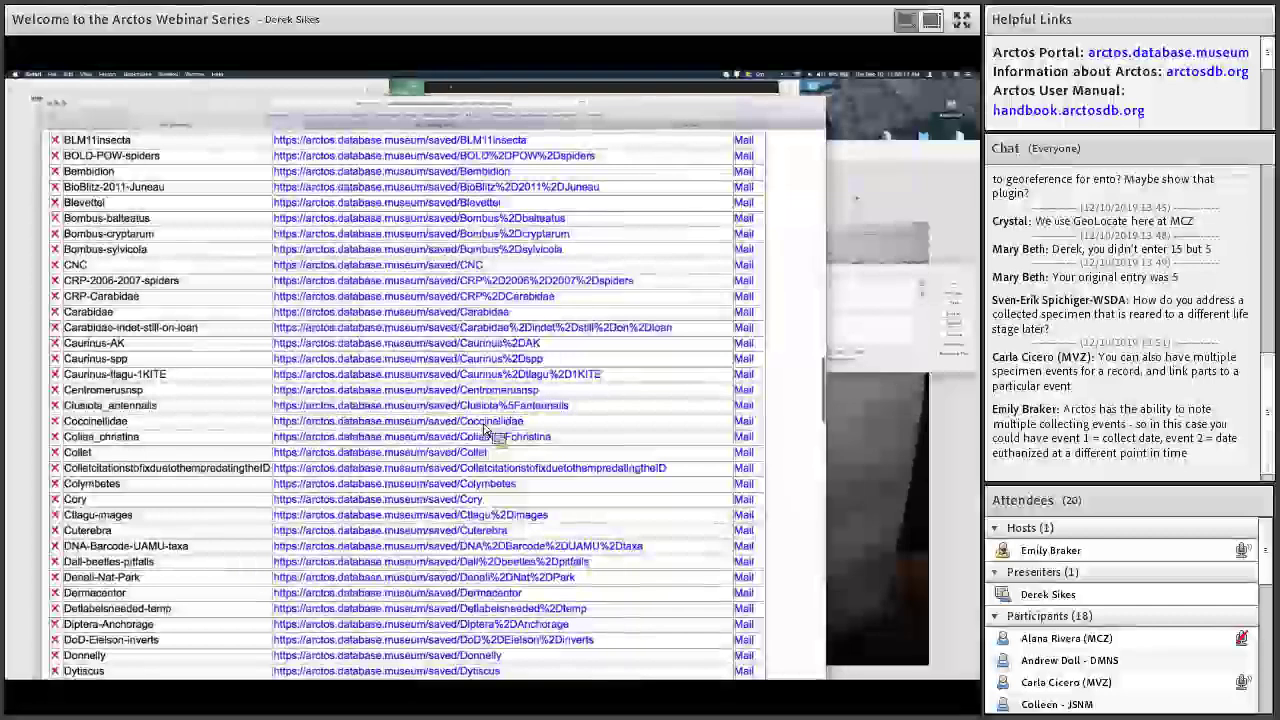
scroll(600, 320, up, 1)
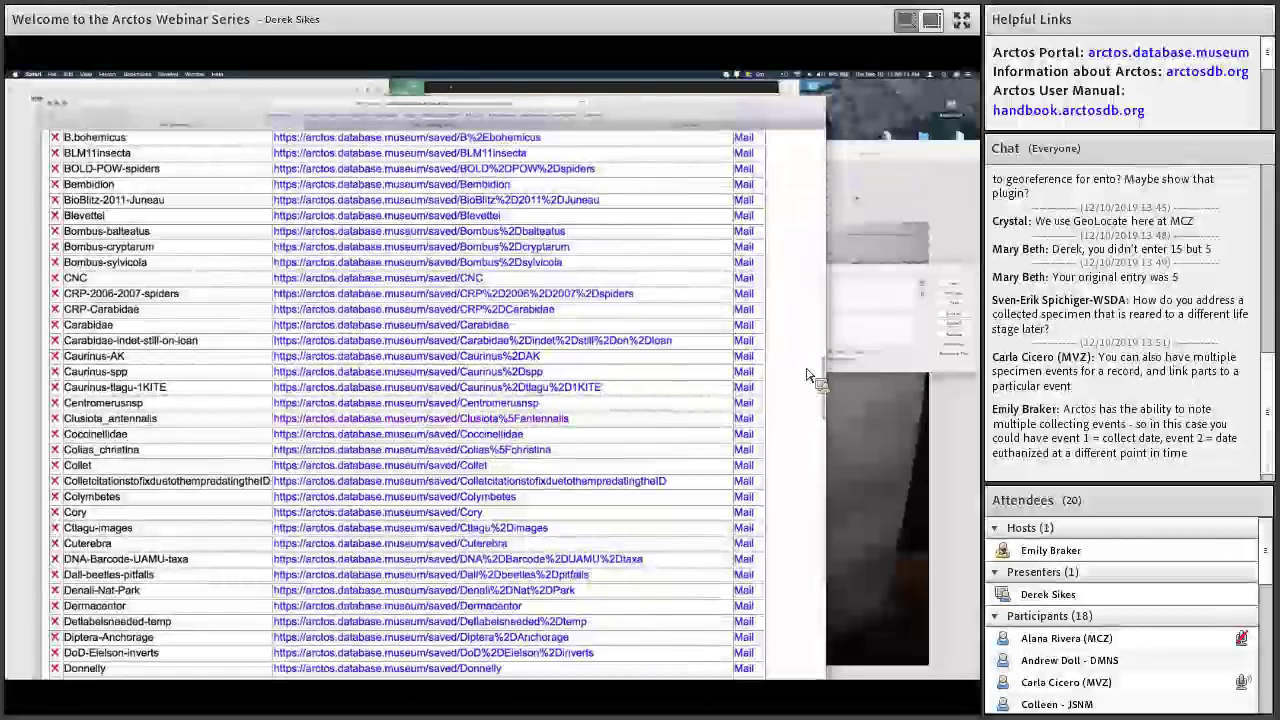
scroll(828, 395, up, 1)
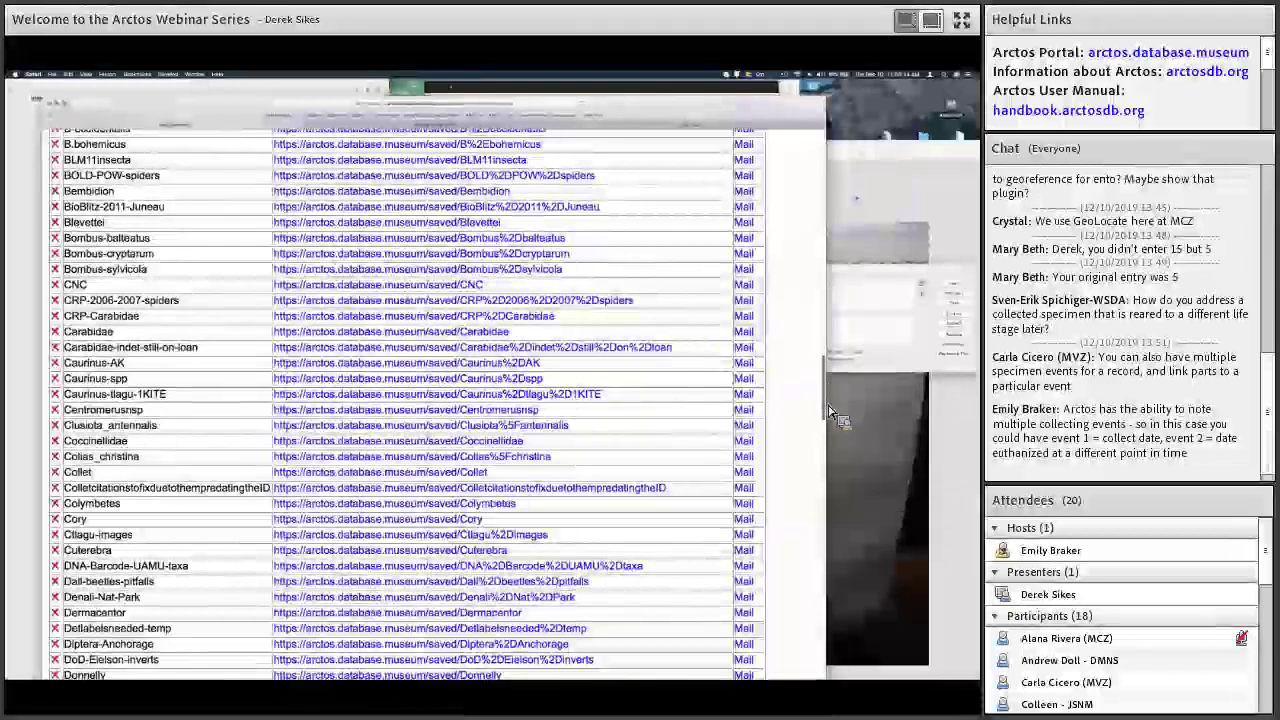
scroll(828, 412, down, 5)
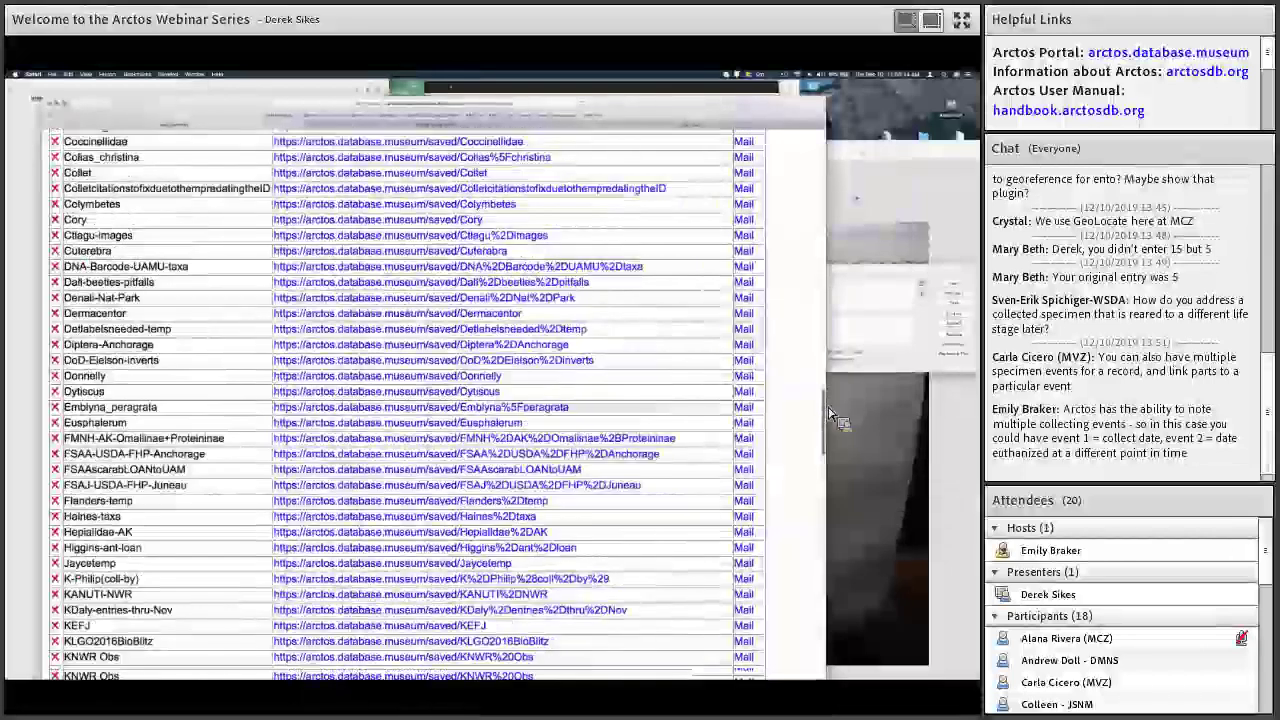
click(566, 366)
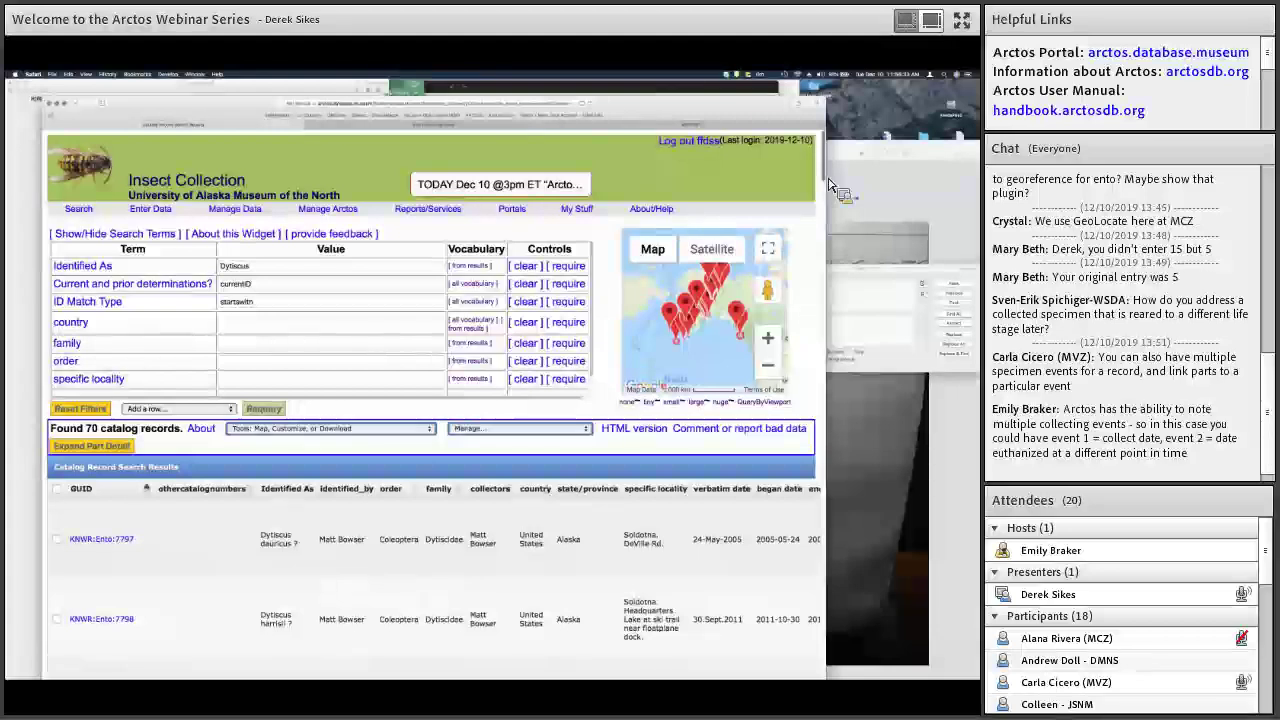
- Look through the catalog records, search terms and map in the Dytiscus search results
scroll(826, 186, down, 1)
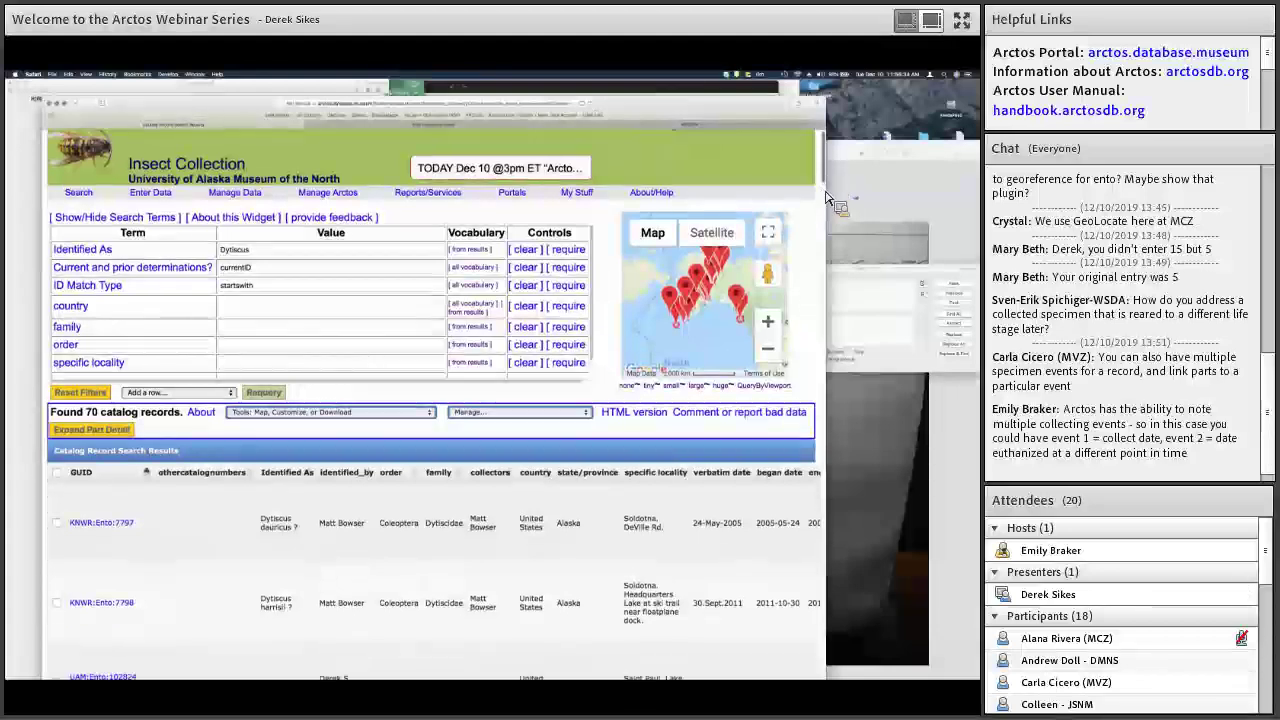
scroll(826, 196, down, 5)
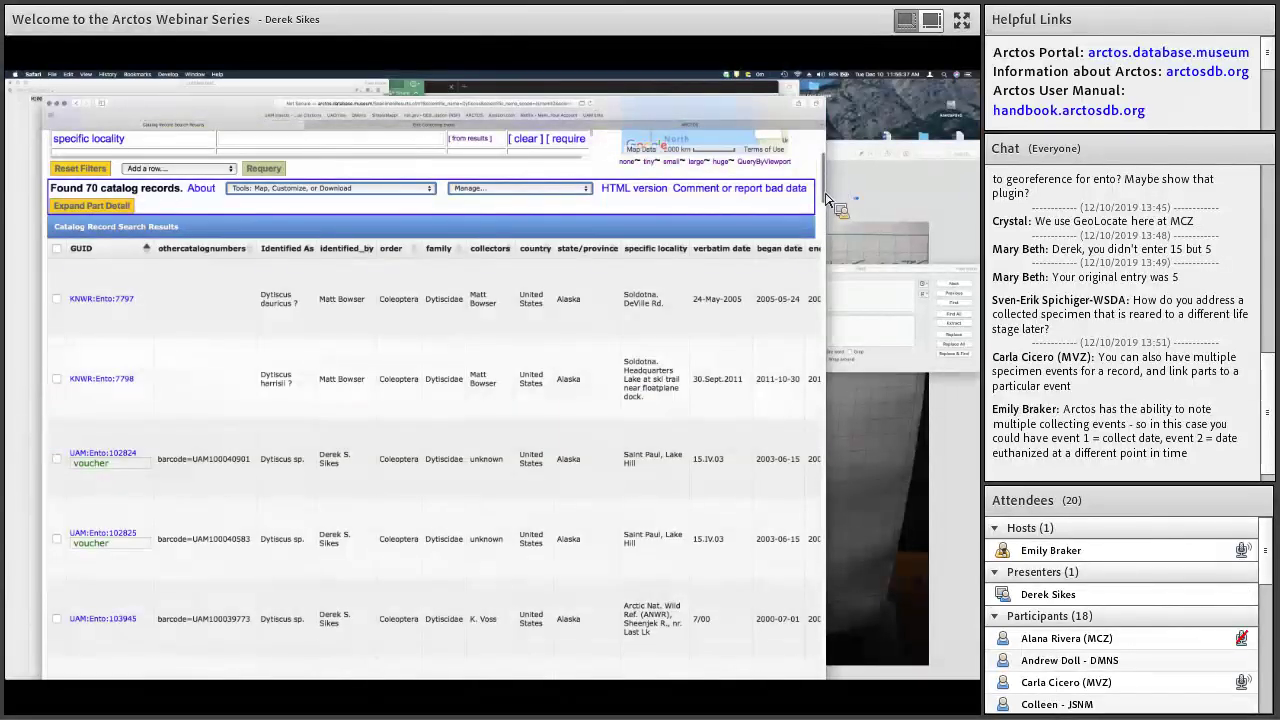
scroll(826, 198, down, 4)
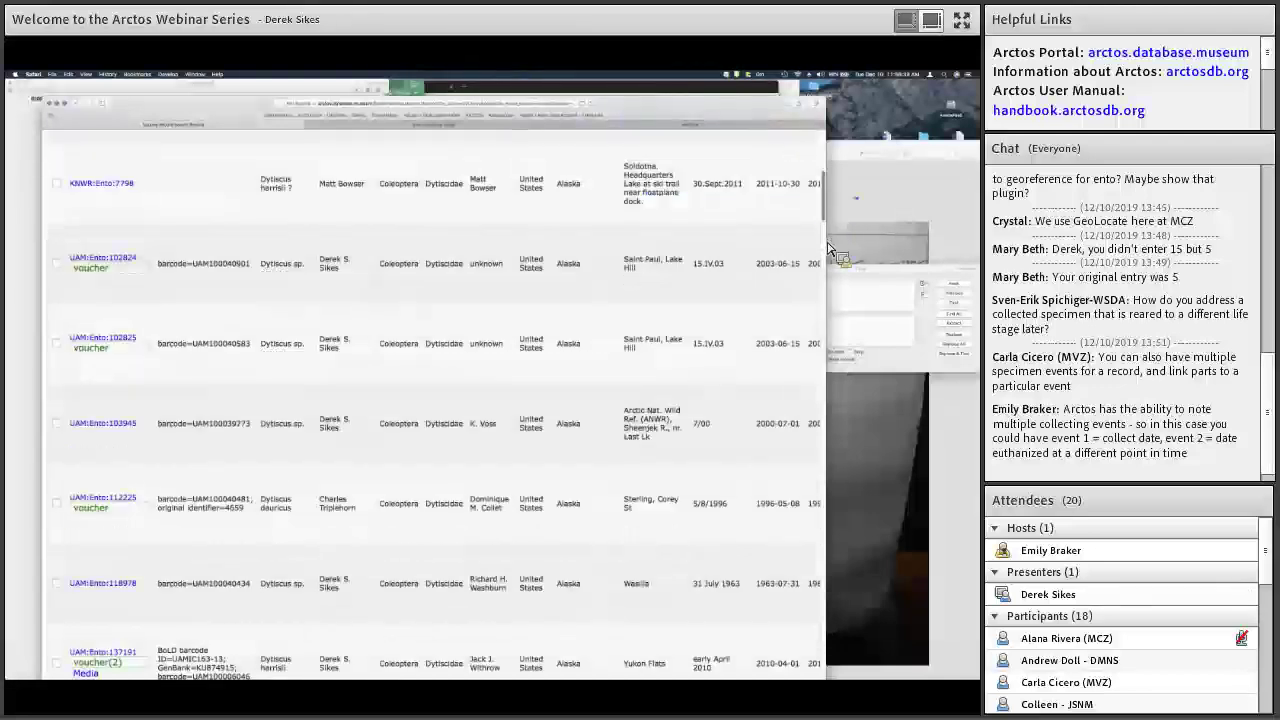
scroll(697, 261, down, 7)
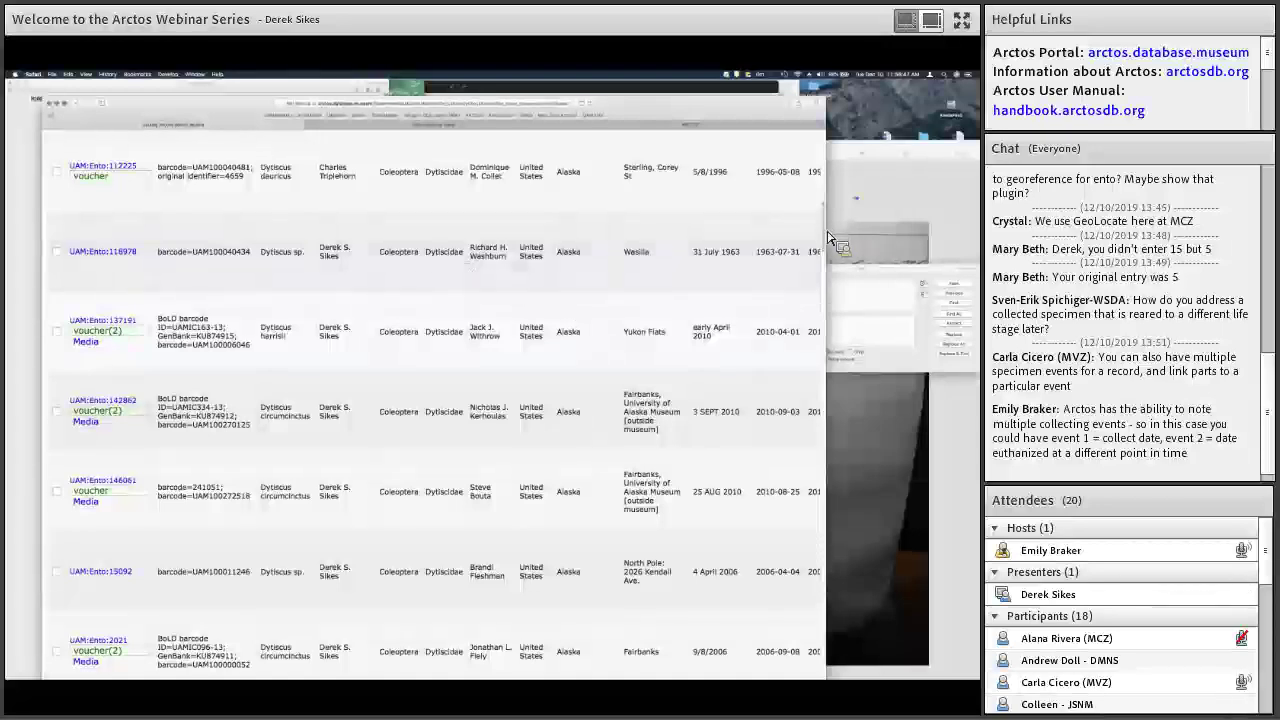
scroll(828, 238, down, 1)
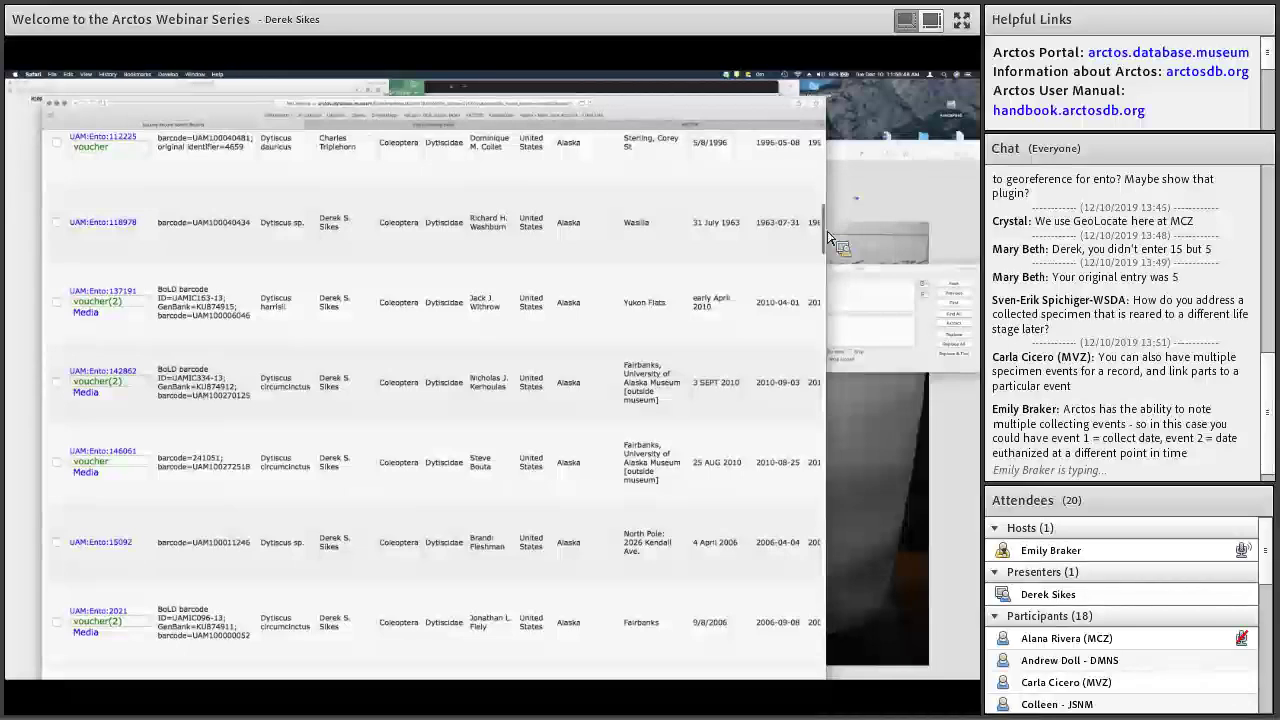
scroll(828, 238, down, 1)
scroll(828, 245, down, 4)
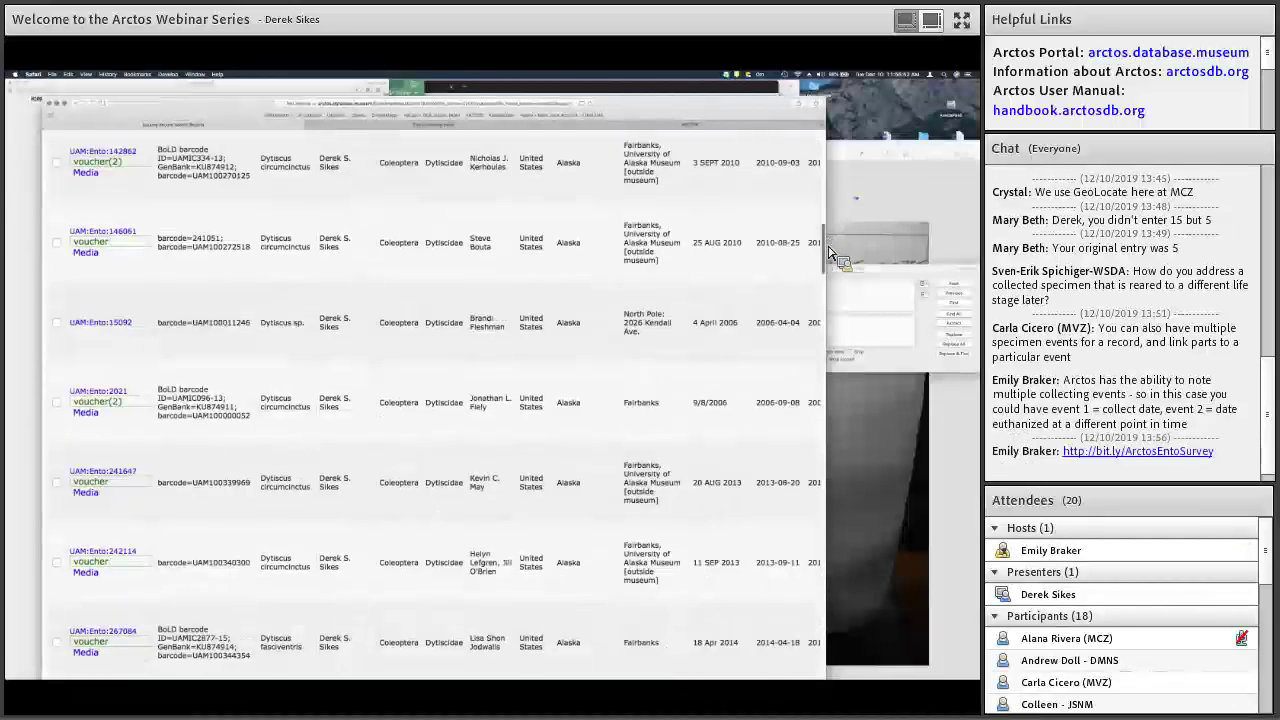
scroll(828, 252, up, 1)
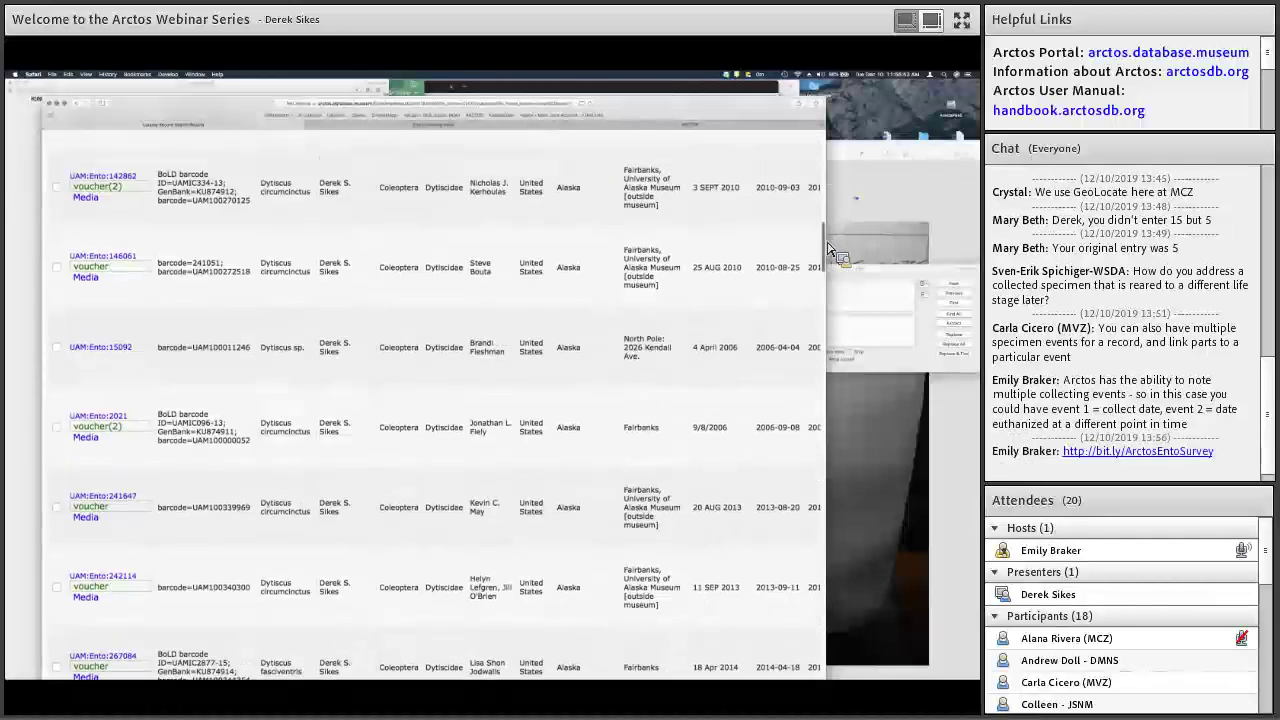
drag(828, 248, 826, 190)
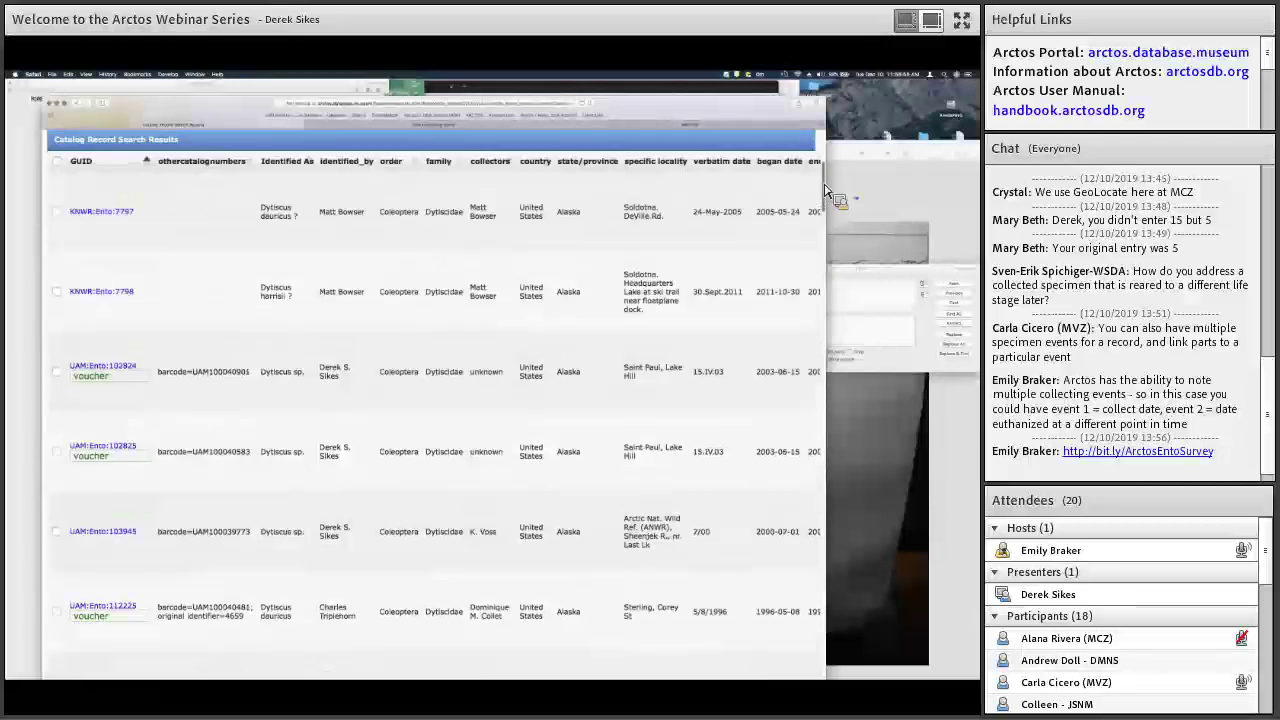
scroll(826, 190, up, 5)
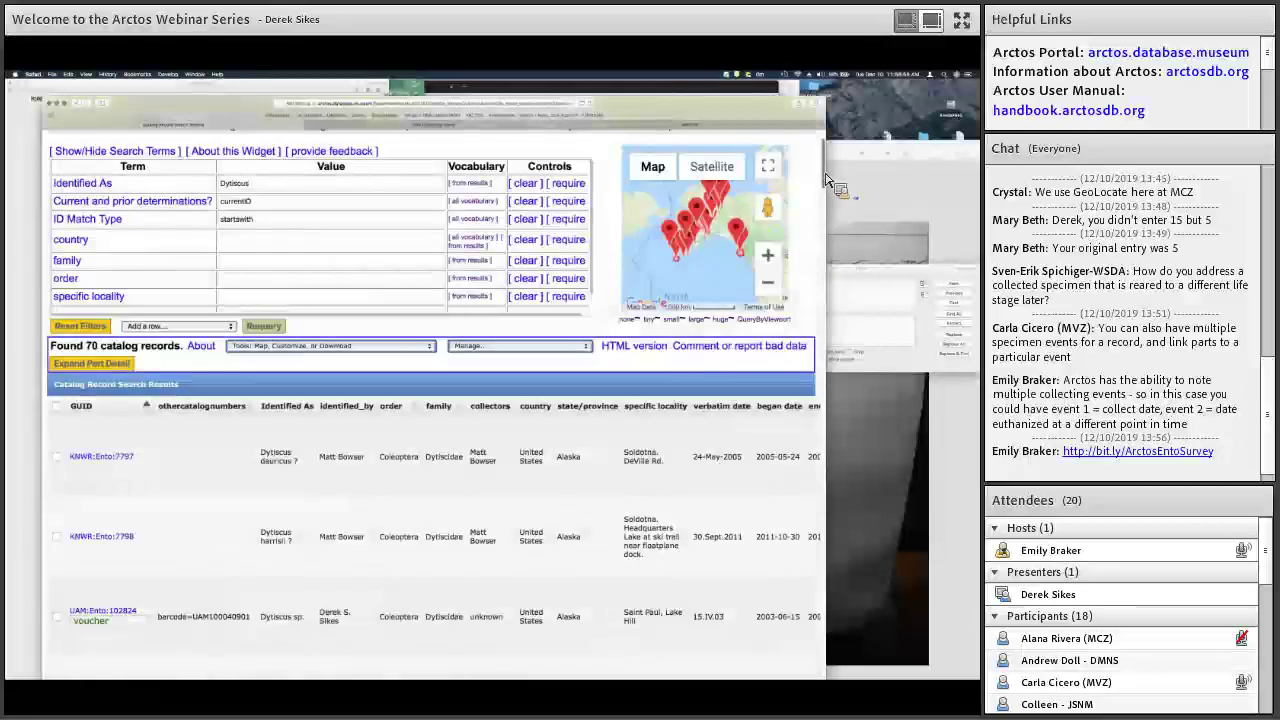
scroll(828, 170, up, 1)
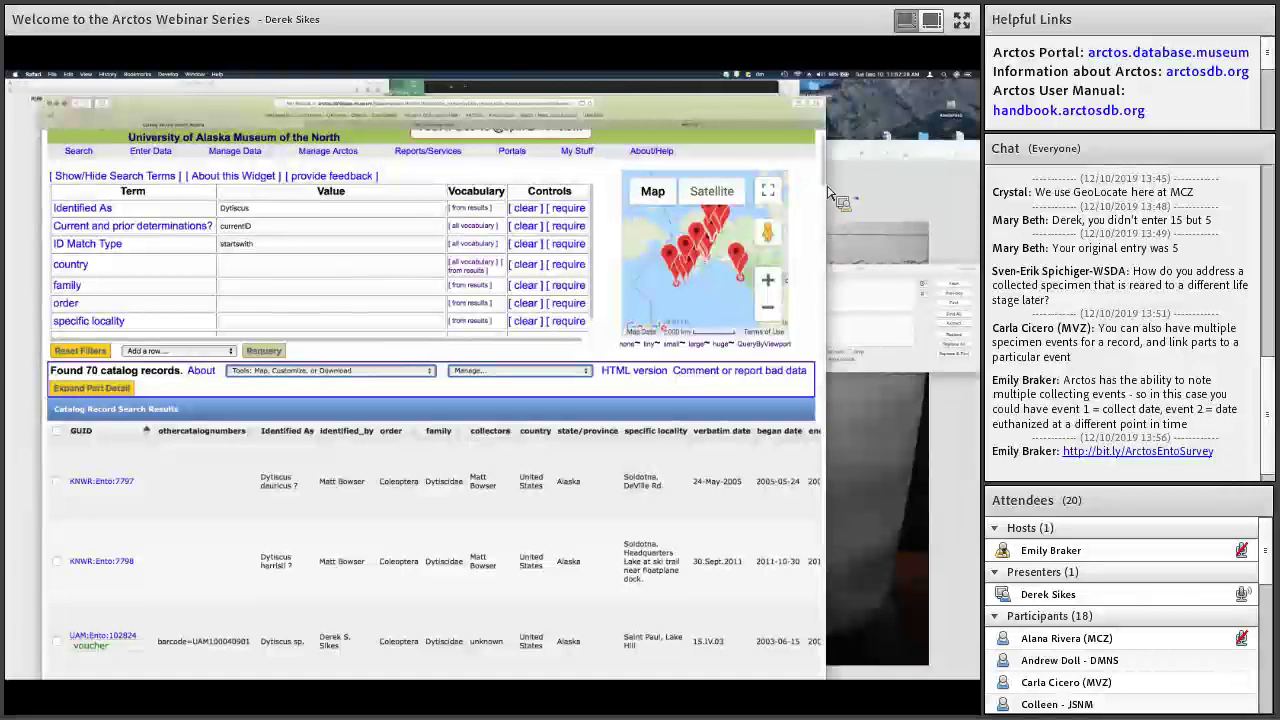
- Find specimen UAM:Ento:142862 among the Dytiscus results and open its record
scroll(830, 200, down, 1)
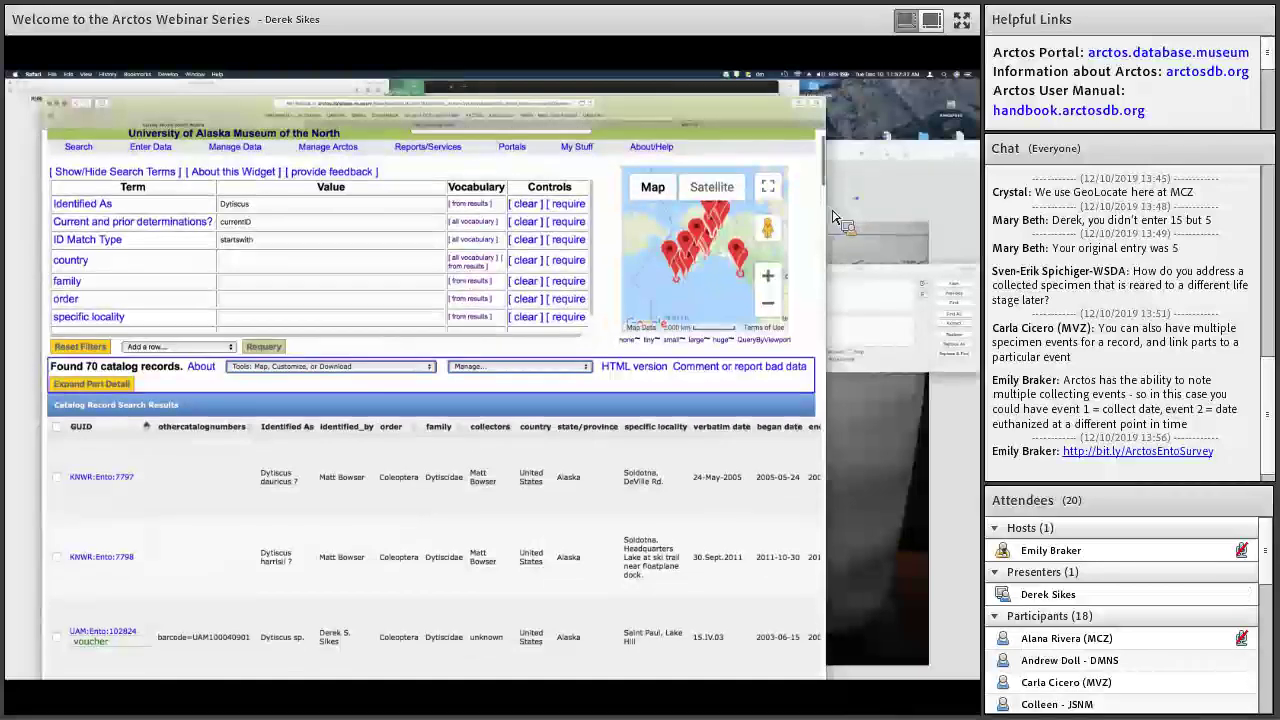
scroll(831, 217, down, 5)
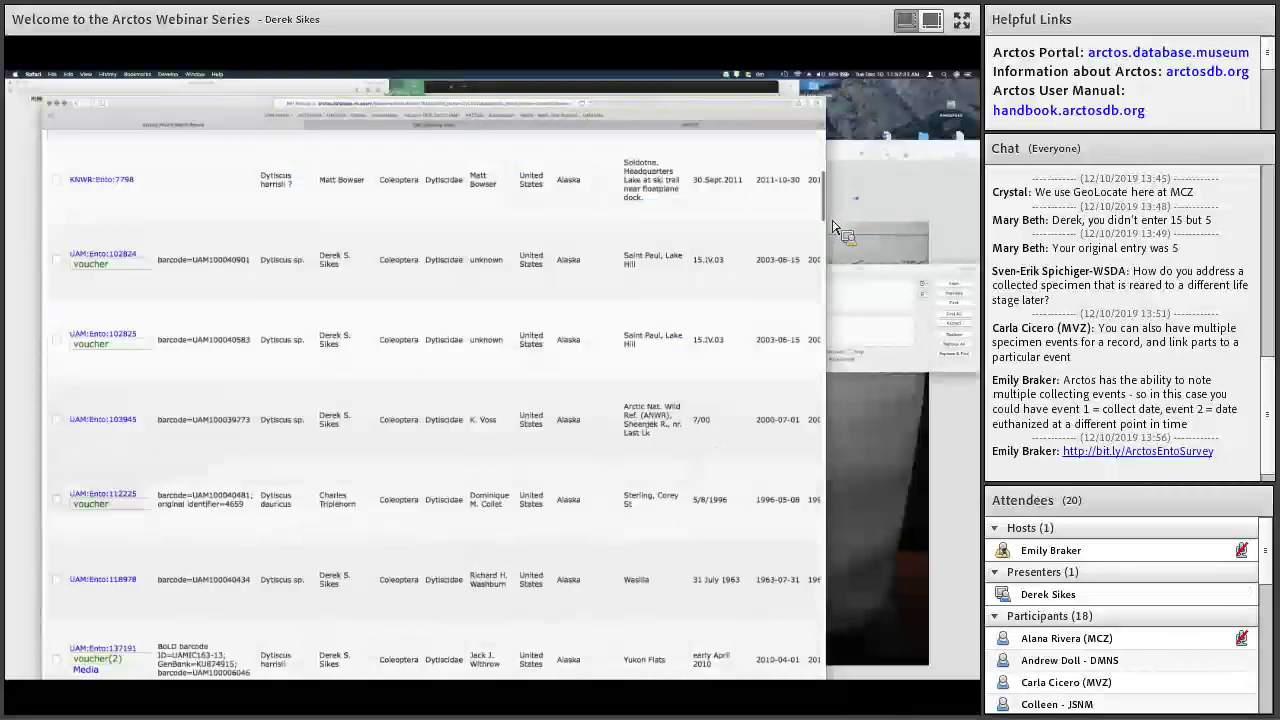
scroll(834, 230, down, 2)
scroll(591, 229, down, 2)
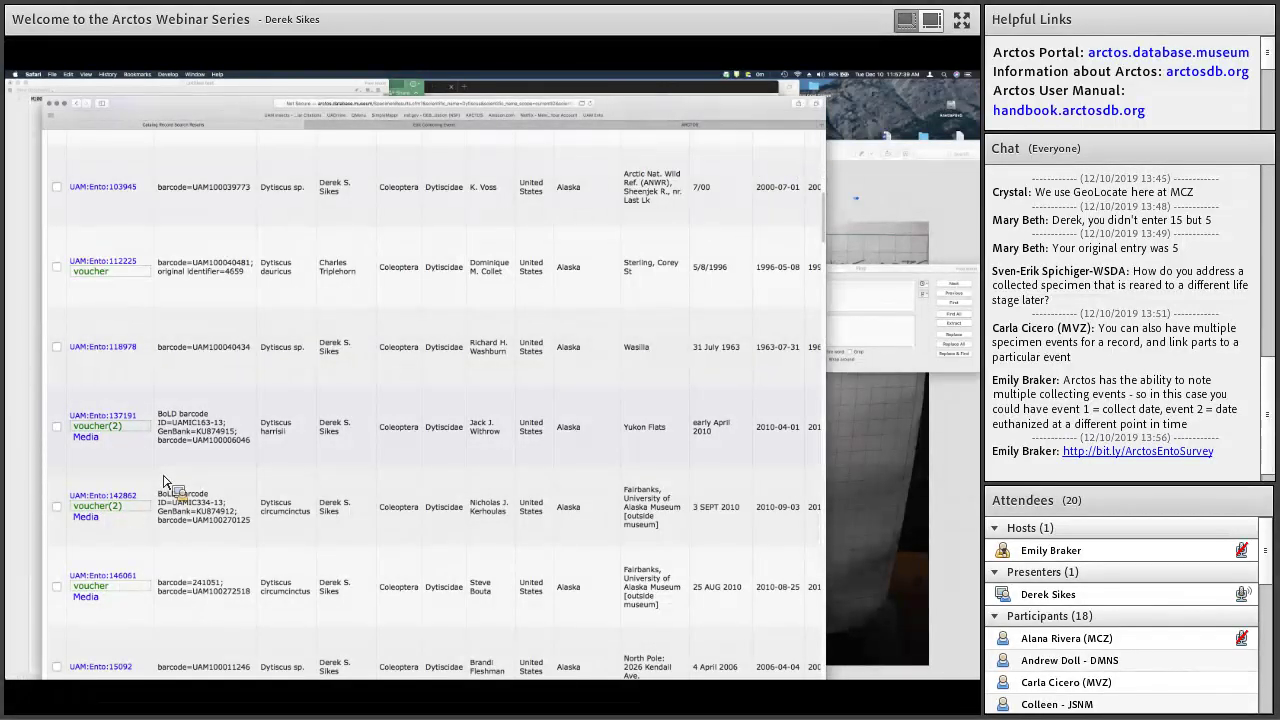
click(136, 495)
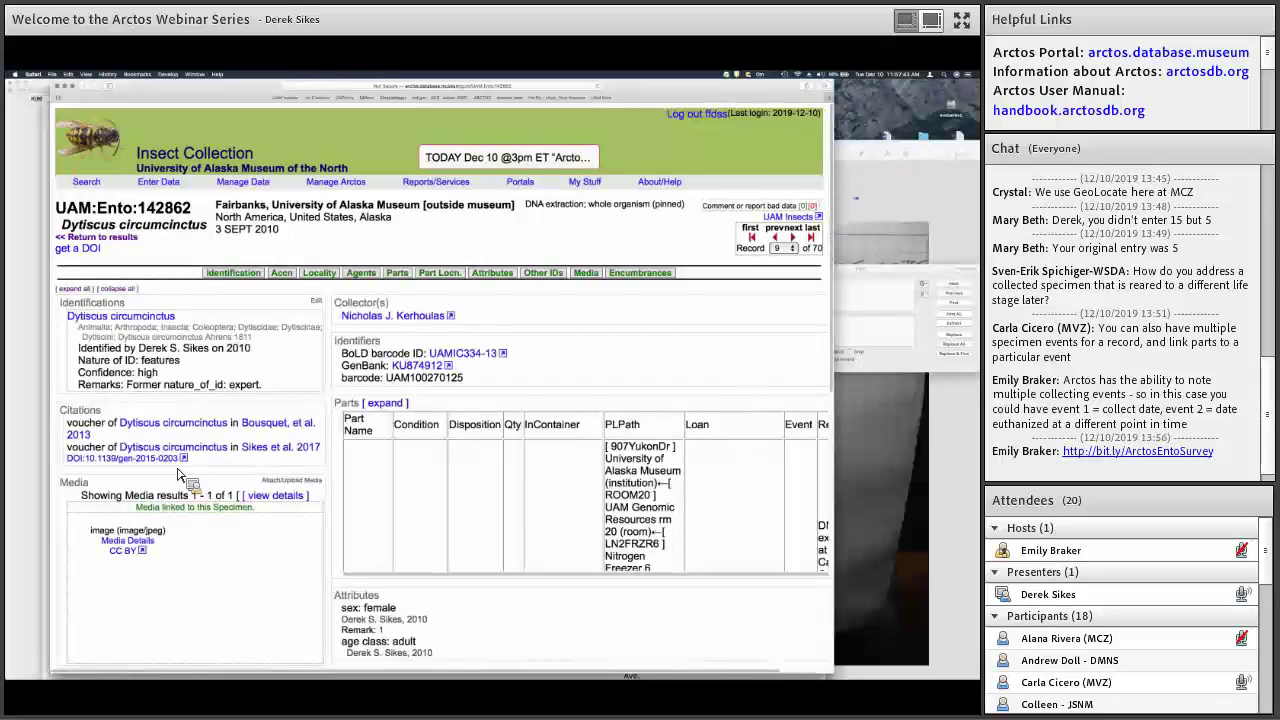
- Open the Add Media form for the specimen and review the upload, URL, existing-media and relationship options
scroll(178, 474, down, 2)
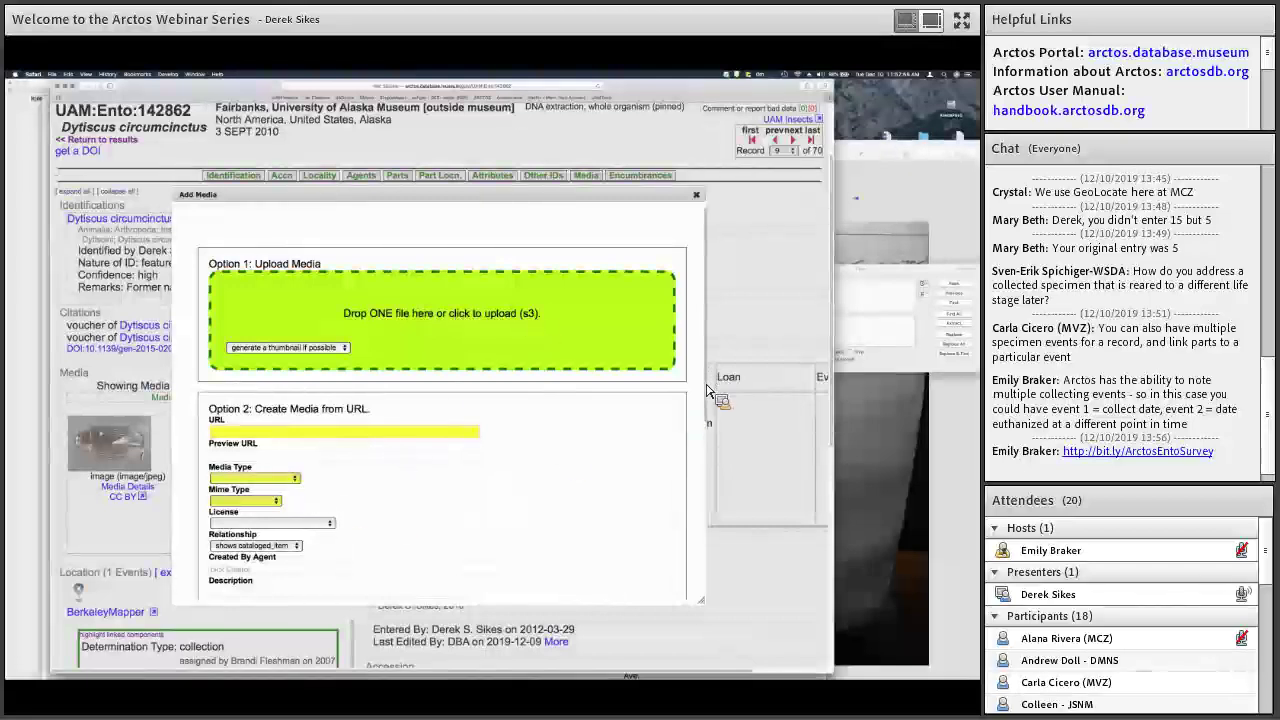
scroll(700, 425, down, 2)
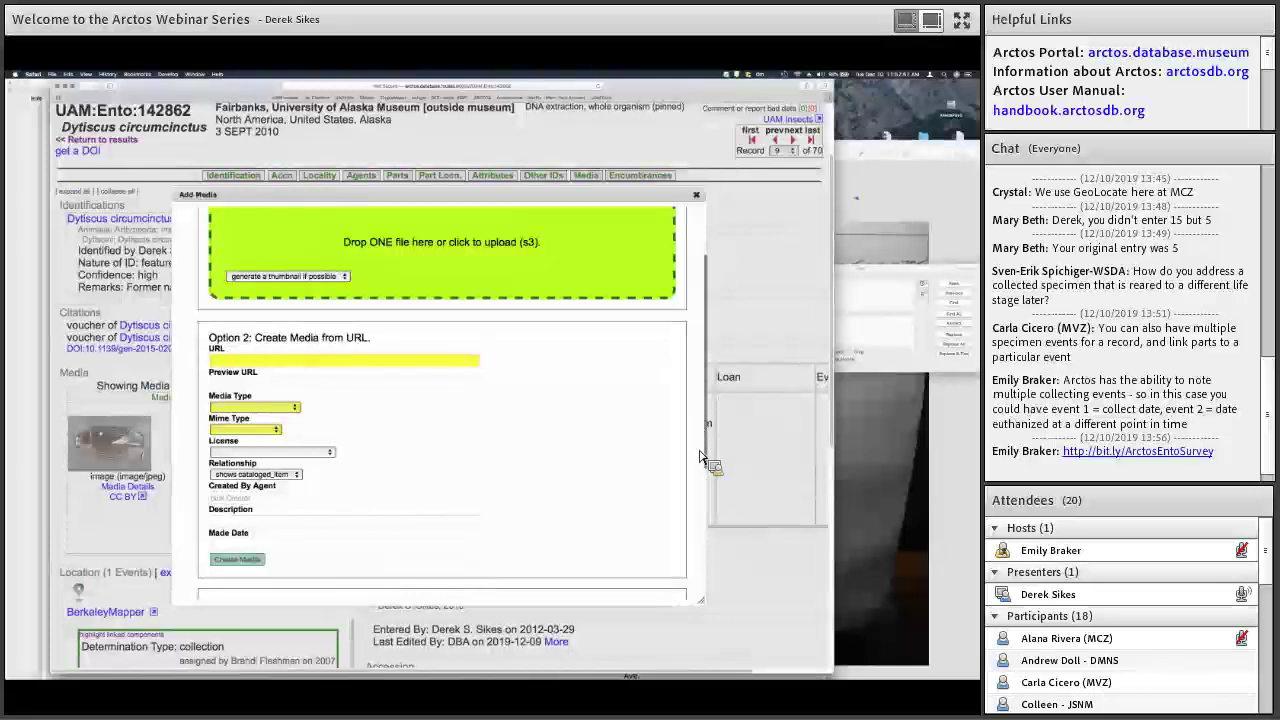
scroll(673, 436, down, 2)
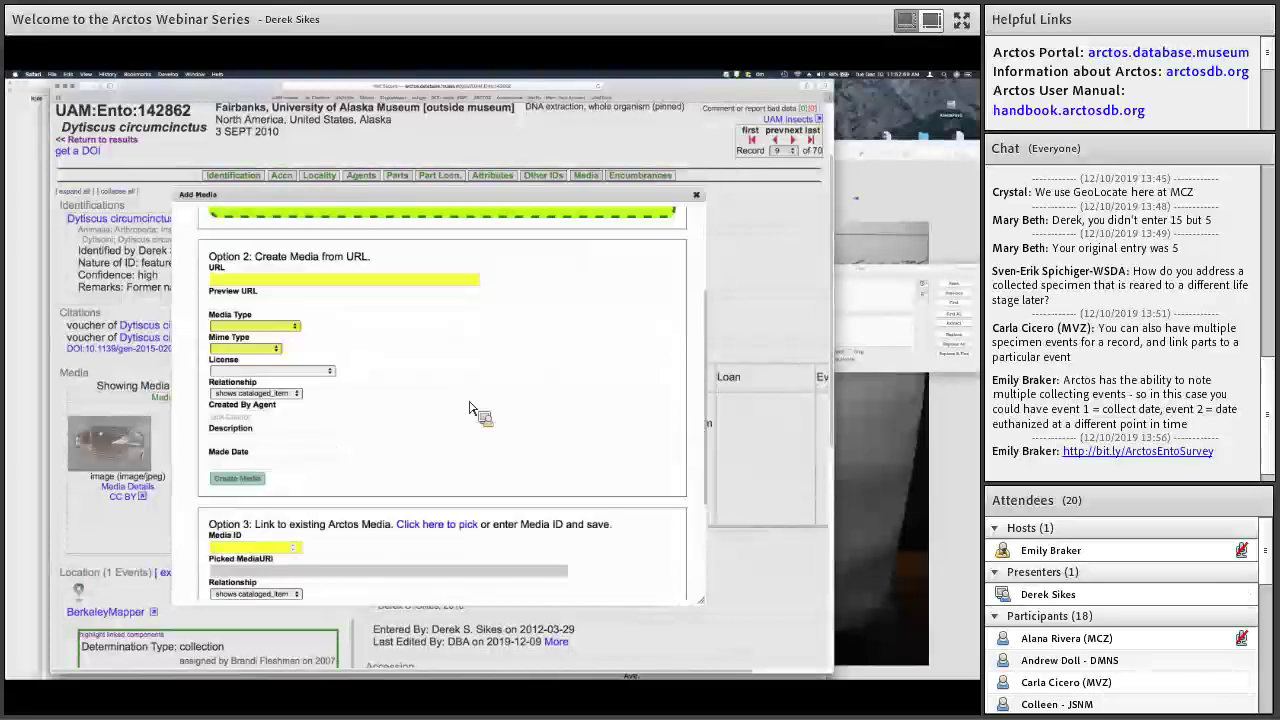
click(305, 398)
click(514, 357)
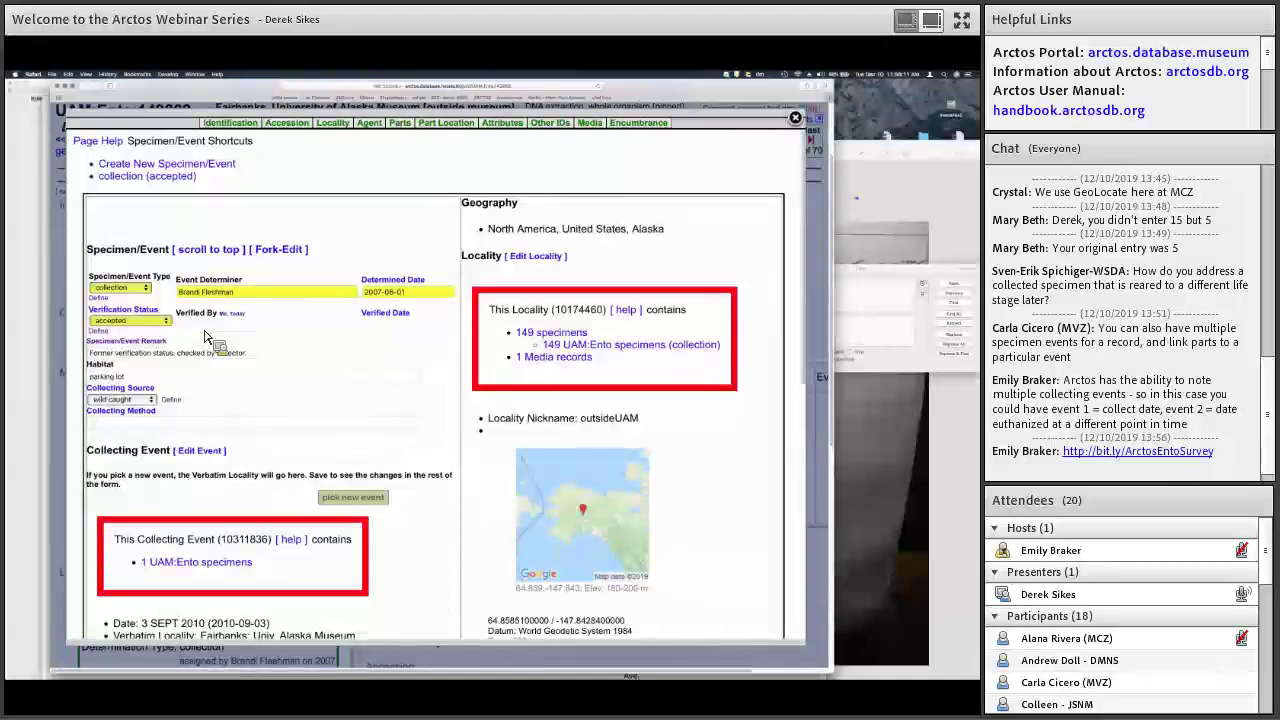
- Open the specimen's collecting event for editing, view its Attach/Upload Media form and close the form without adding media
scroll(205, 337, down, 3)
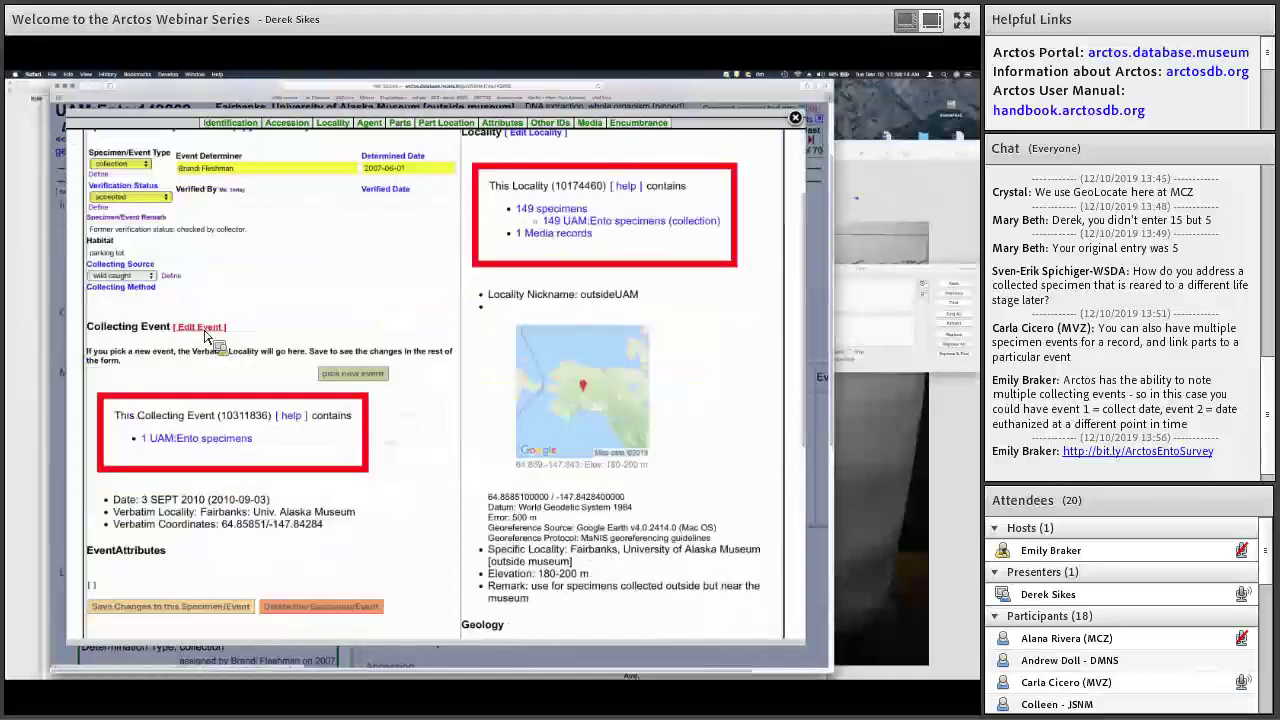
click(836, 203)
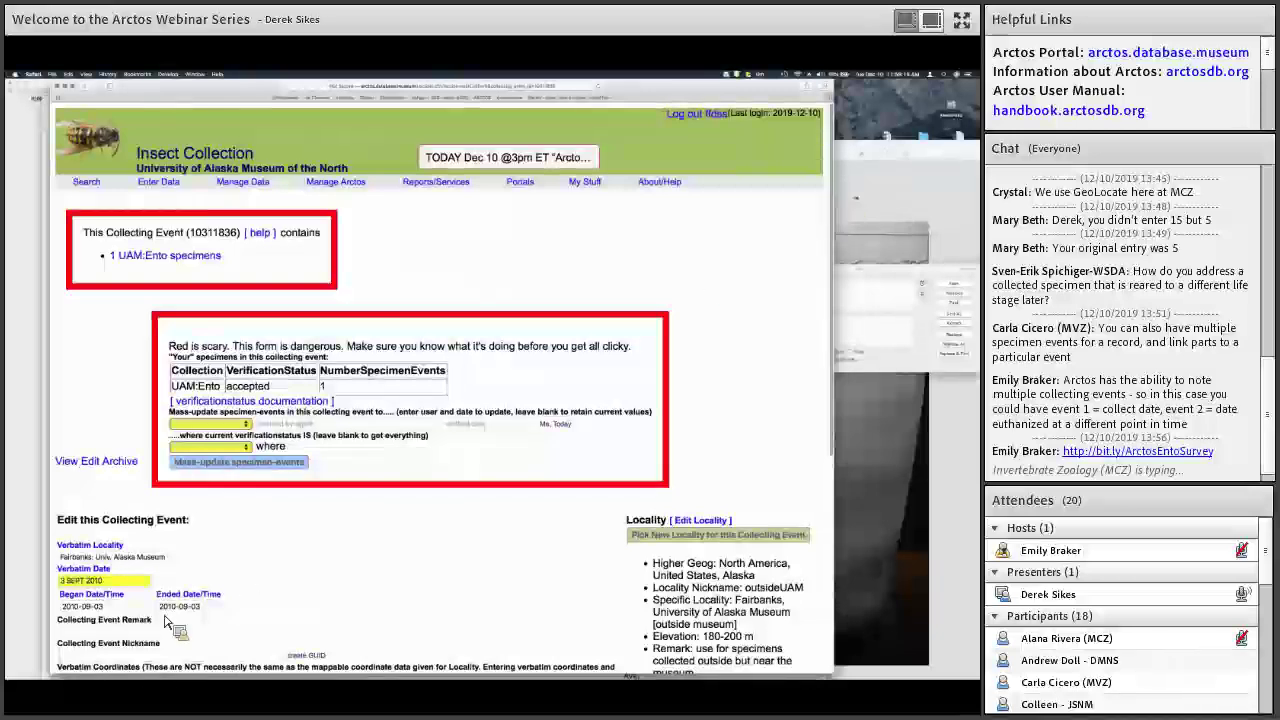
scroll(117, 619, down, 5)
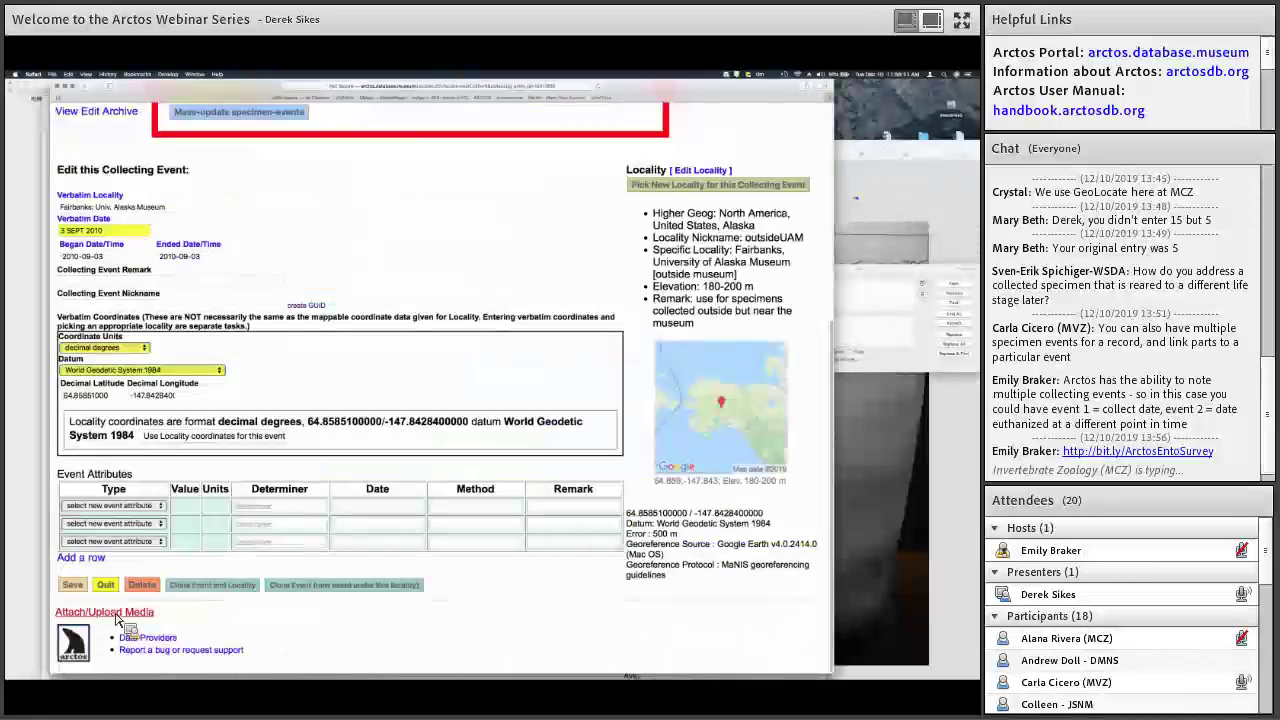
click(112, 613)
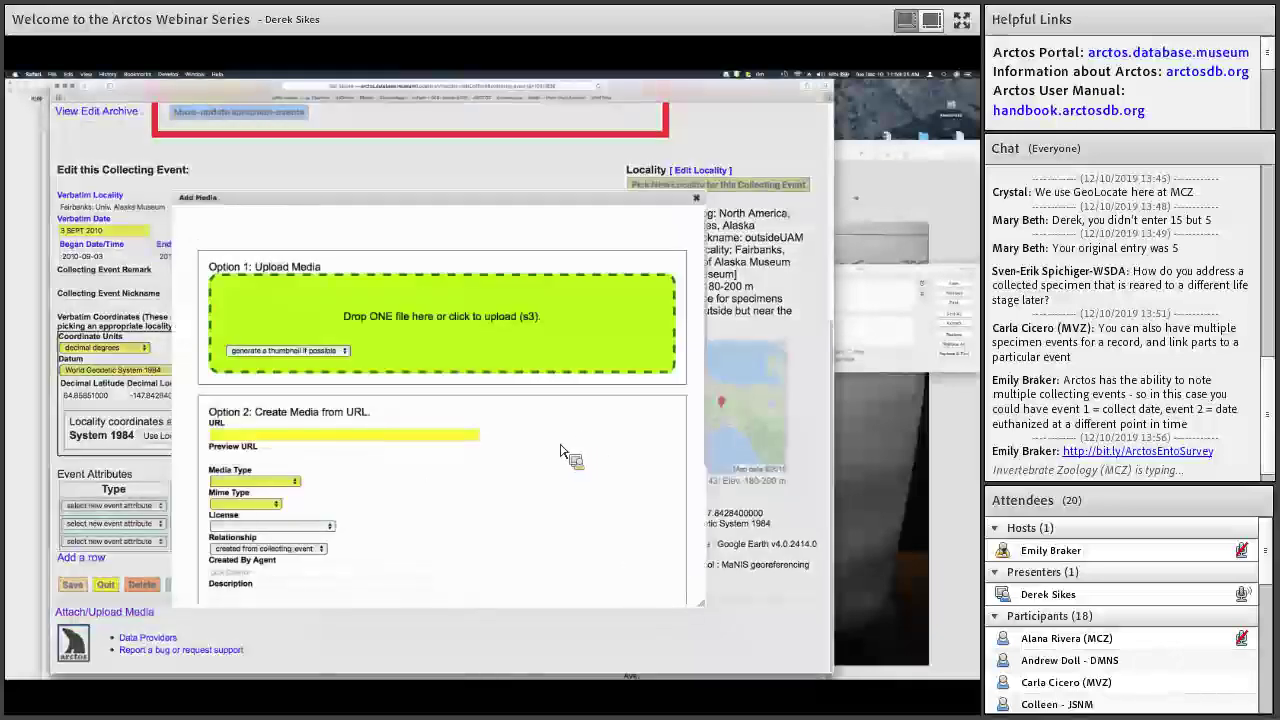
click(698, 201)
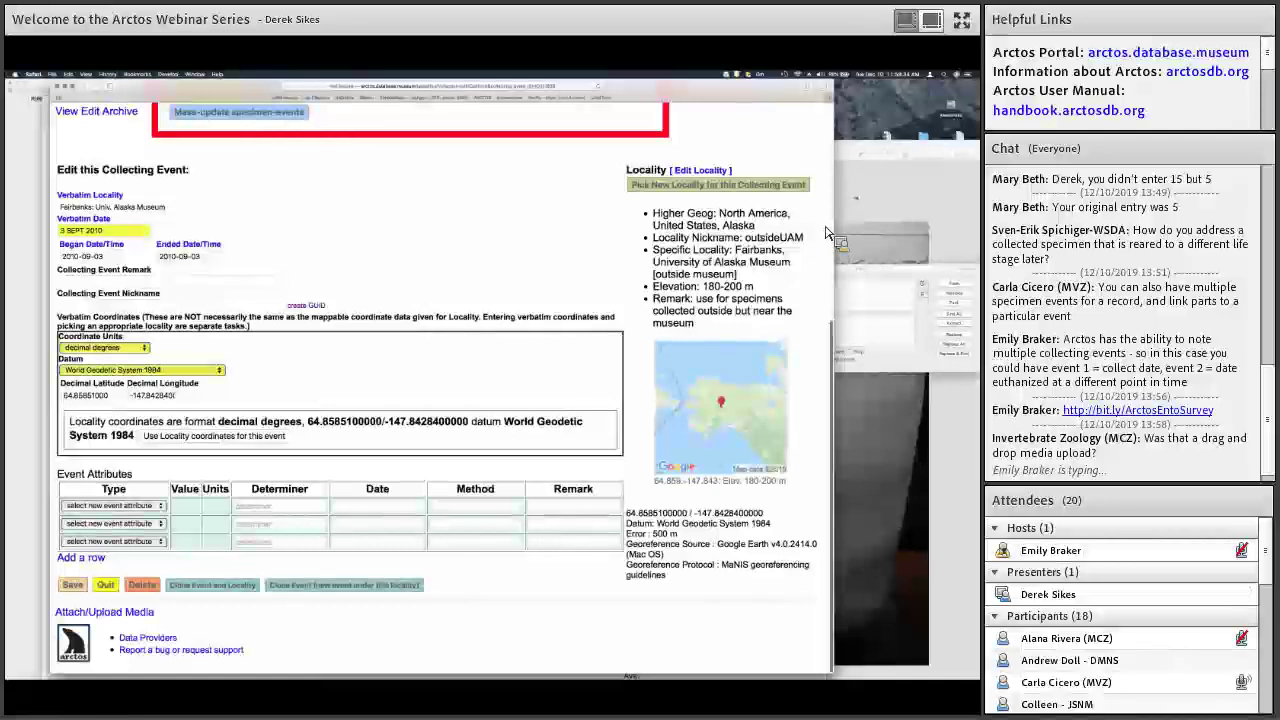
scroll(826, 232, up, 3)
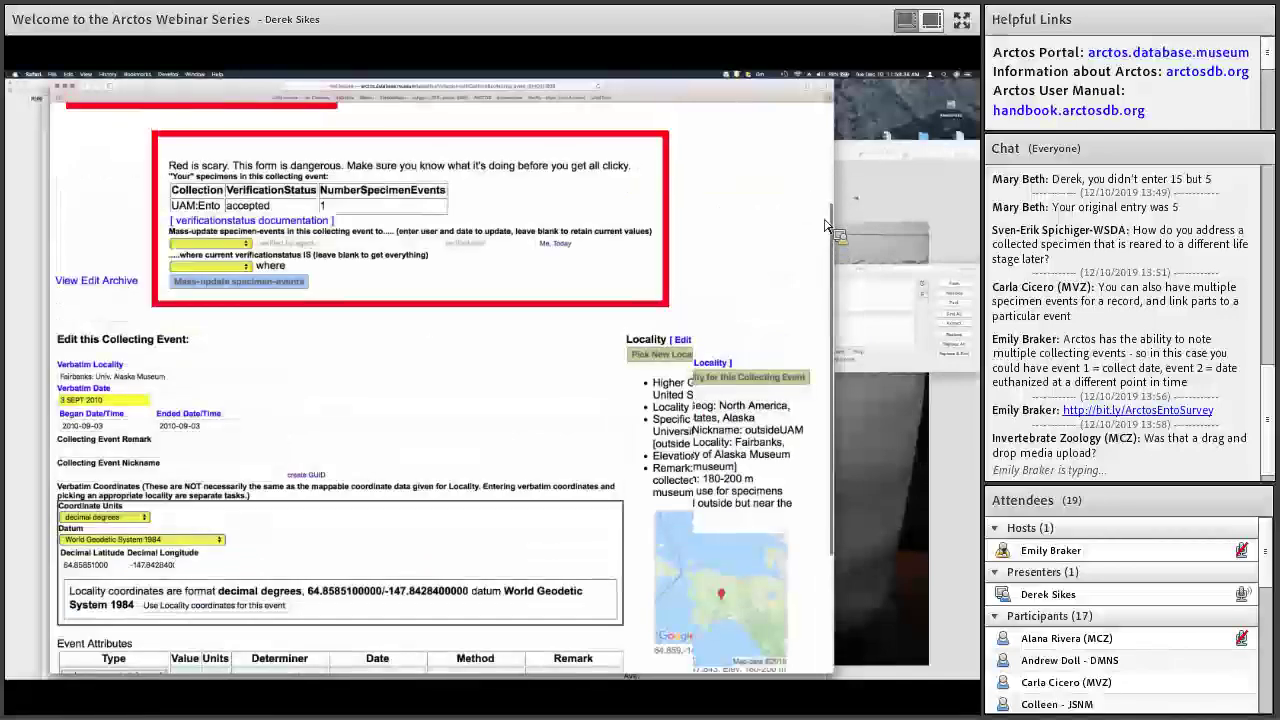
scroll(744, 237, up, 3)
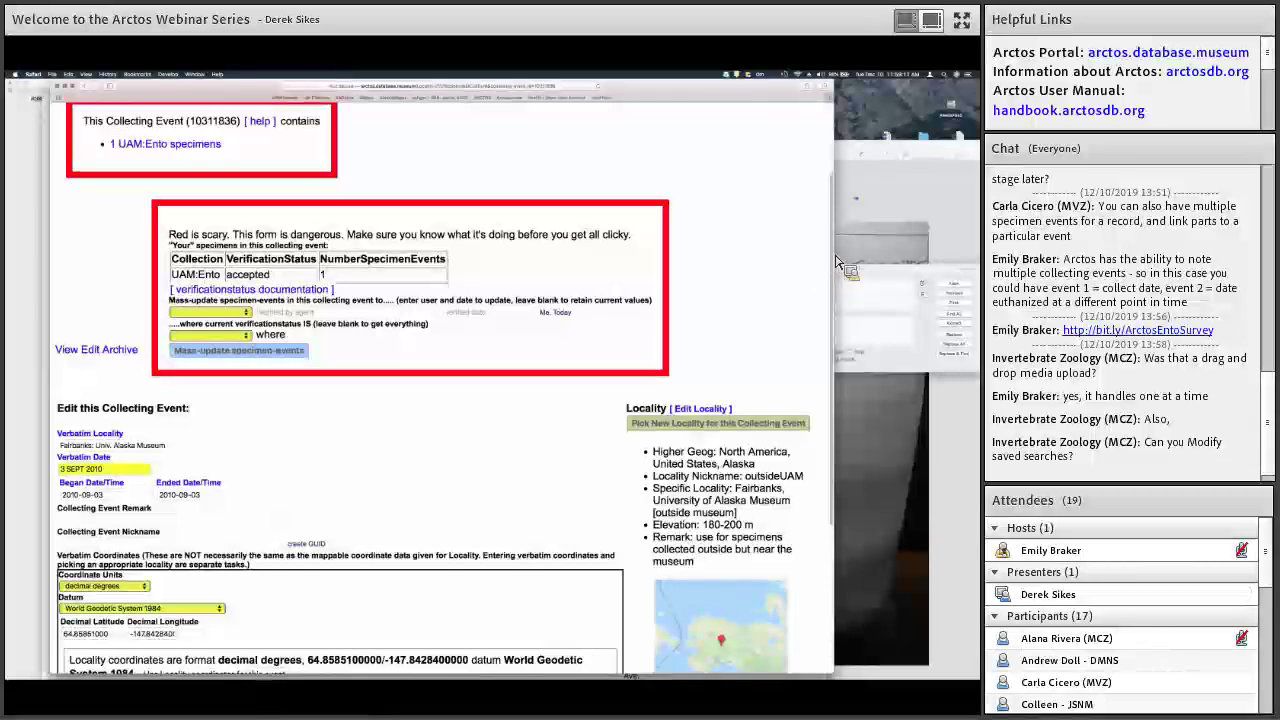
- Leave the collecting event for specimen UAM:Ento:142862 and open the 2017 publication cited in its record
scroll(838, 185, up, 1)
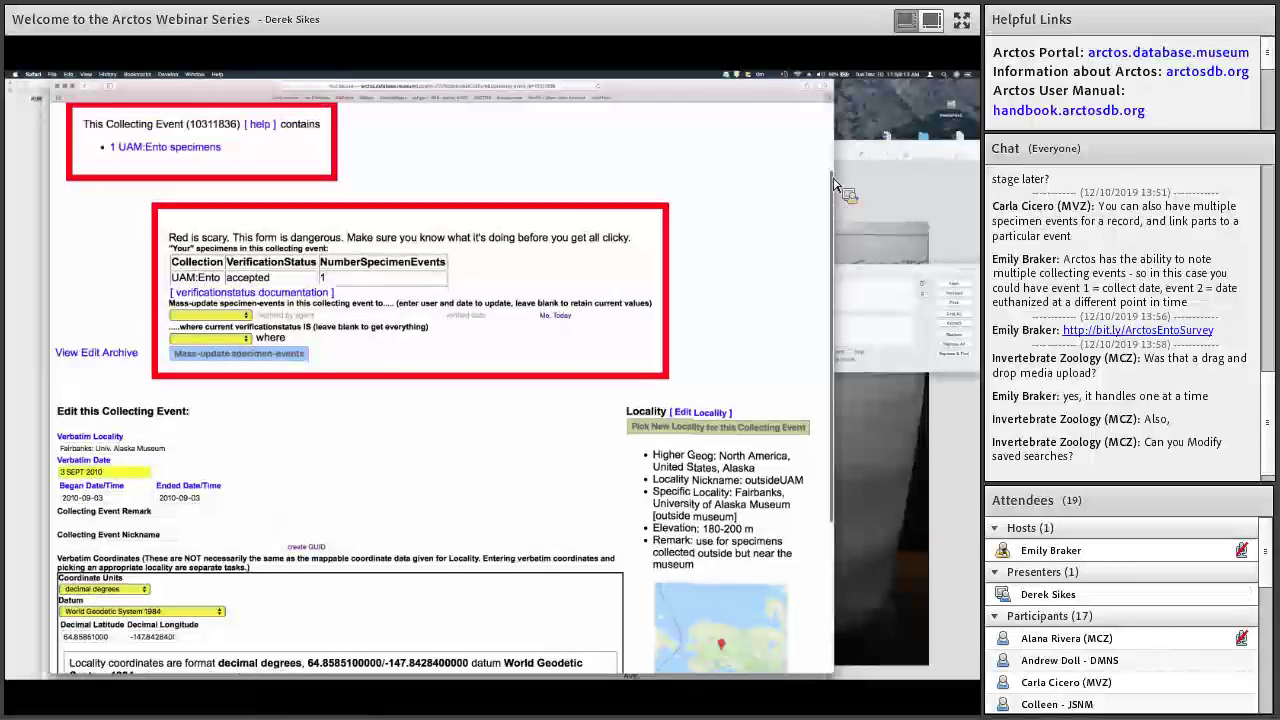
scroll(838, 185, up, 3)
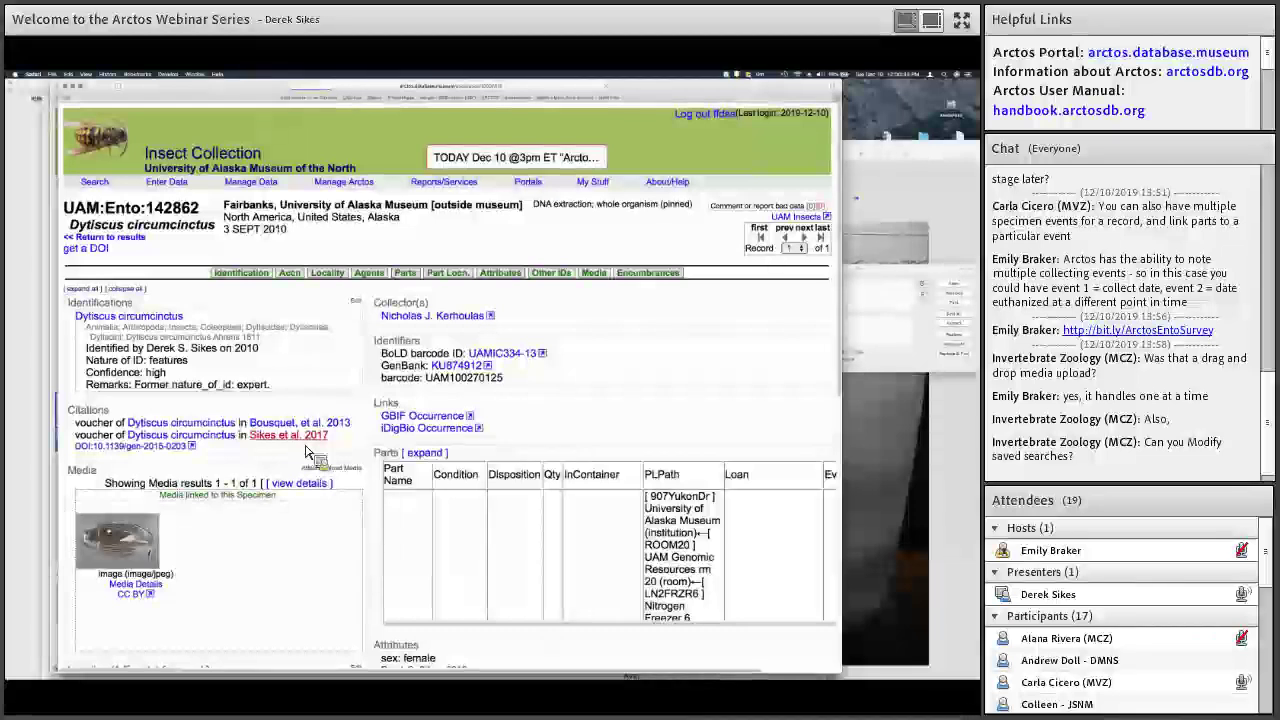
click(306, 440)
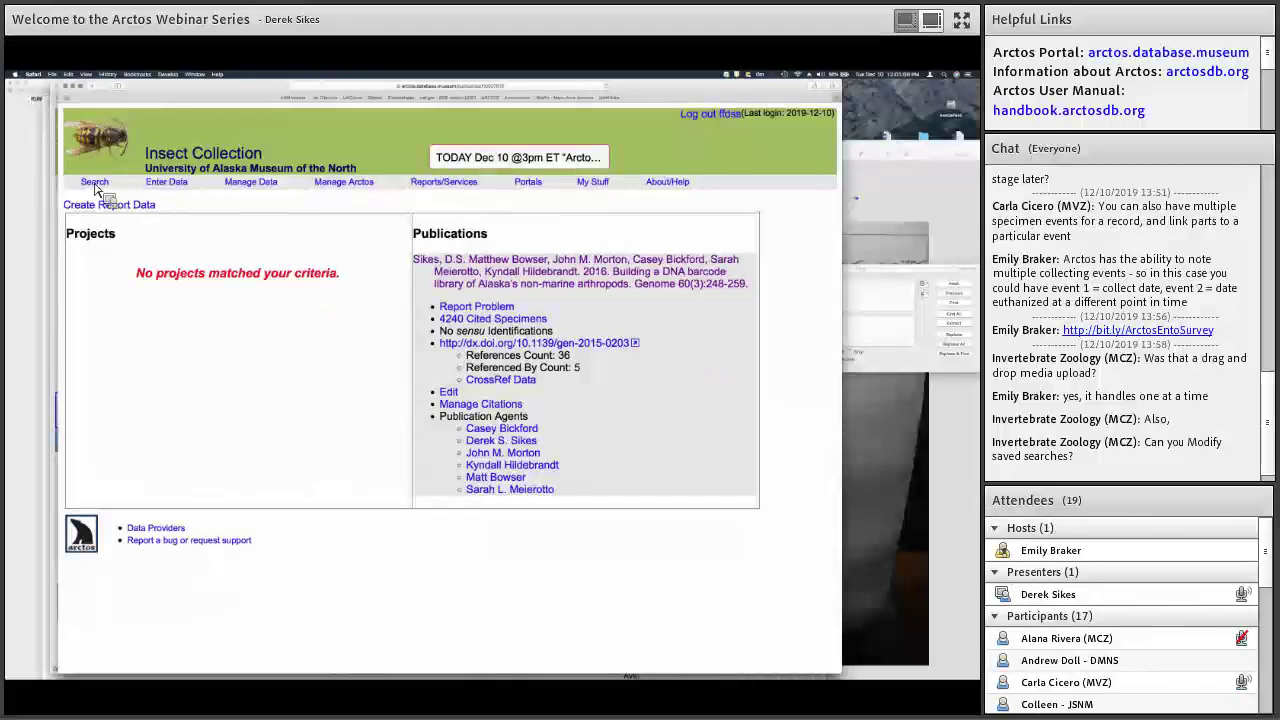
- Open the publication and project search and search for records by the author's surname
click(115, 208)
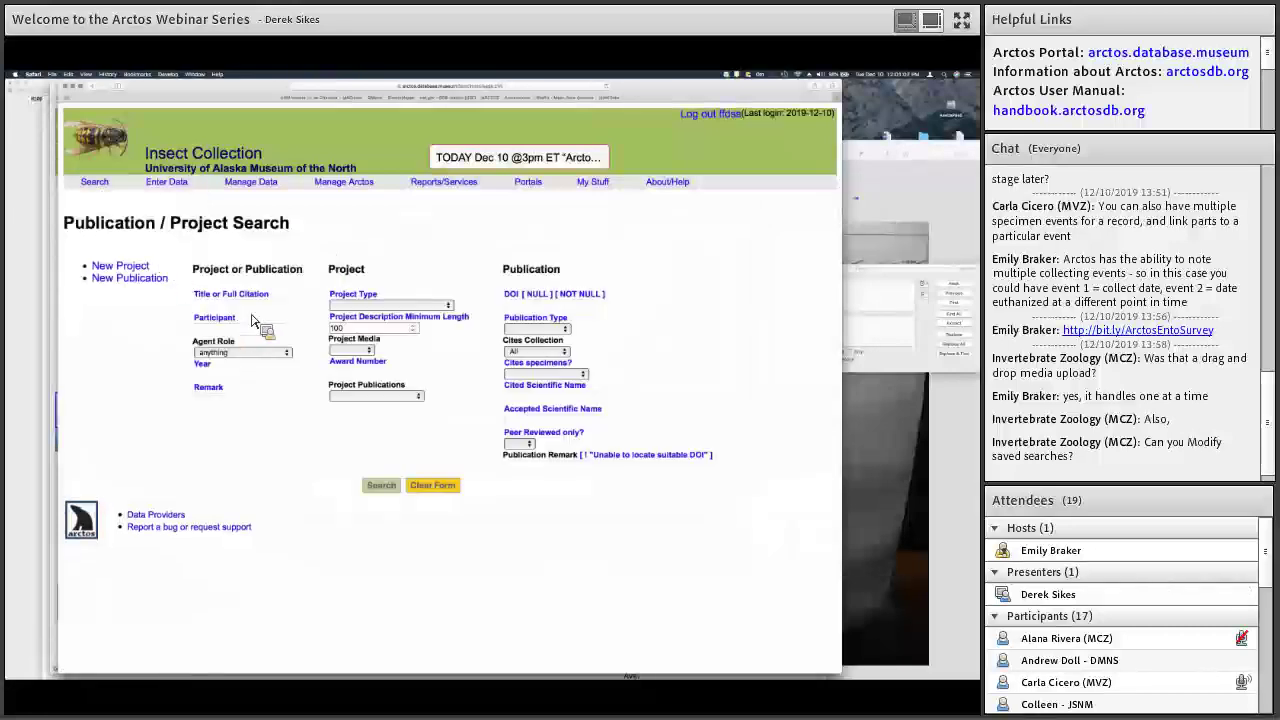
text(bowser)
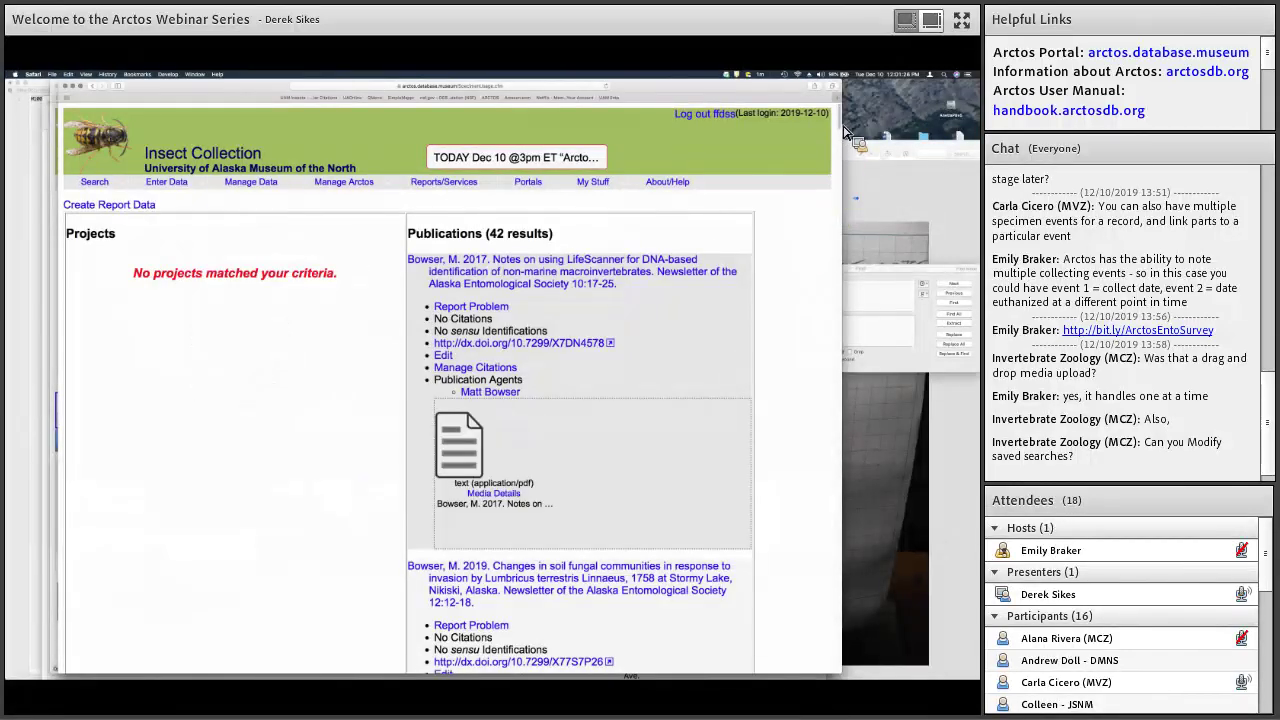
- Find the 2005 Field Notebook covering June 1, 2004 - August 22, 2005 among the publications and open its attached PDF media
scroll(842, 140, down, 3)
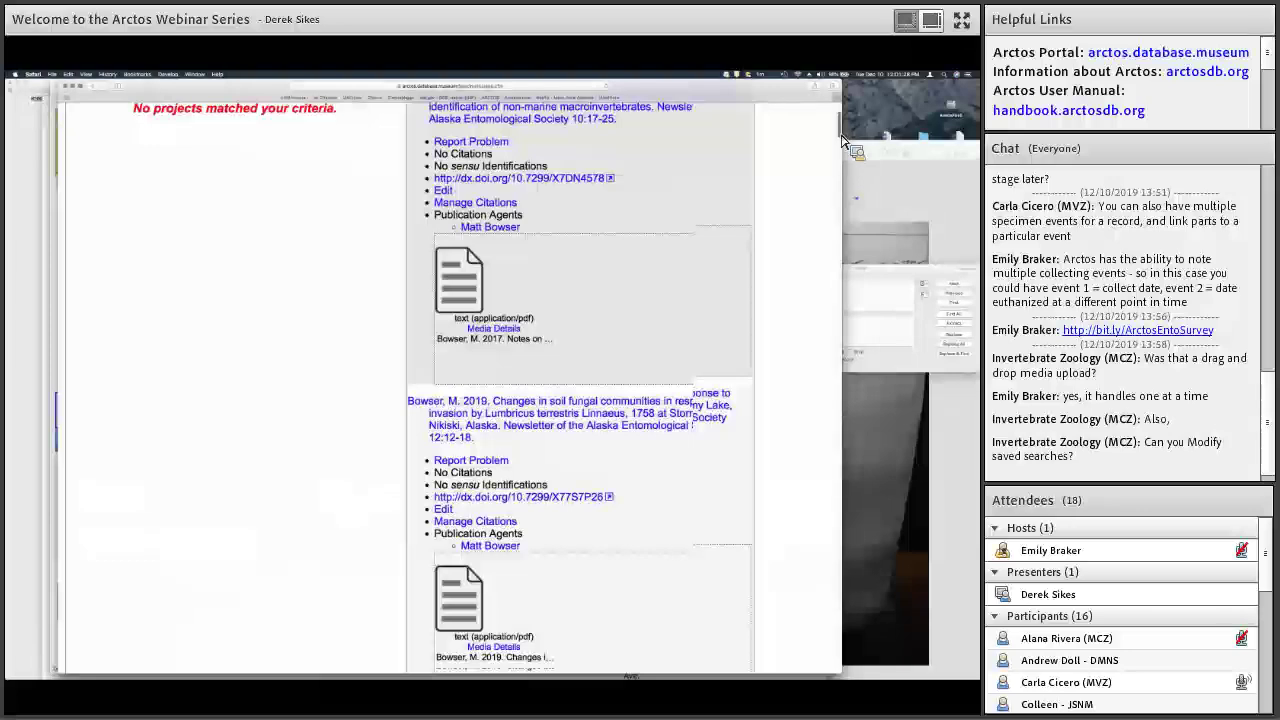
scroll(842, 174, down, 5)
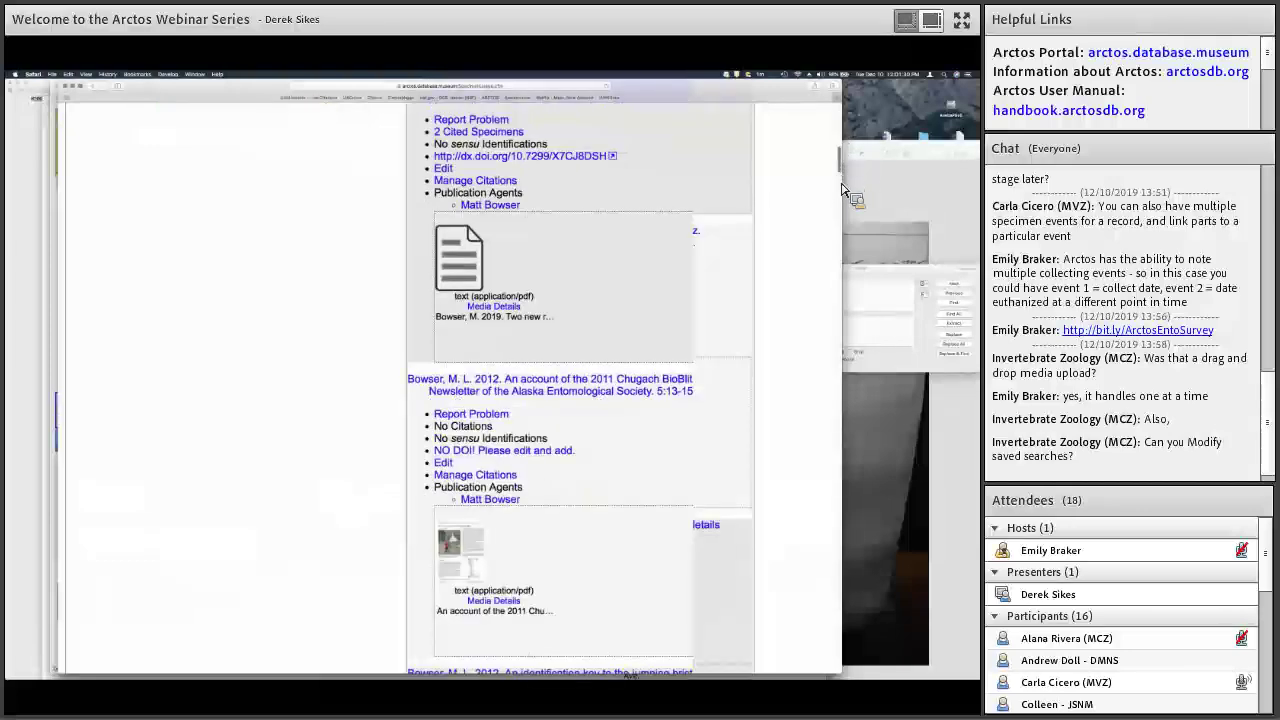
scroll(842, 190, down, 8)
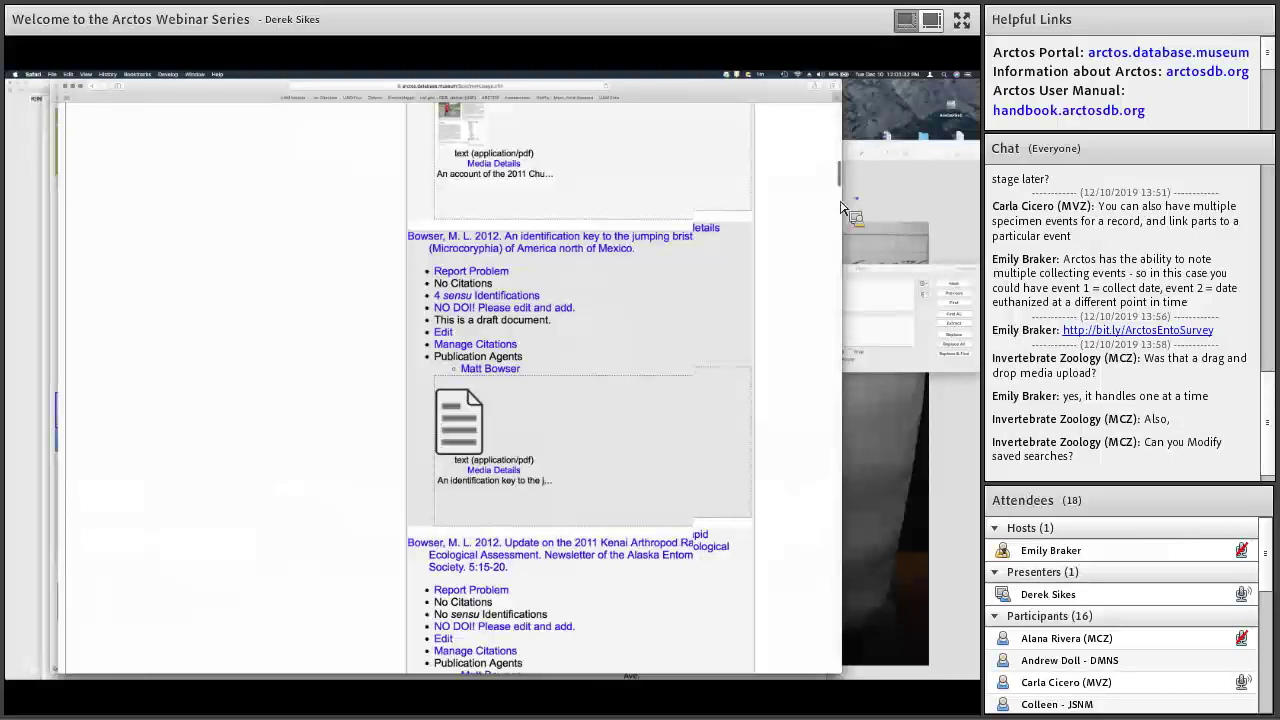
scroll(842, 208, down, 9)
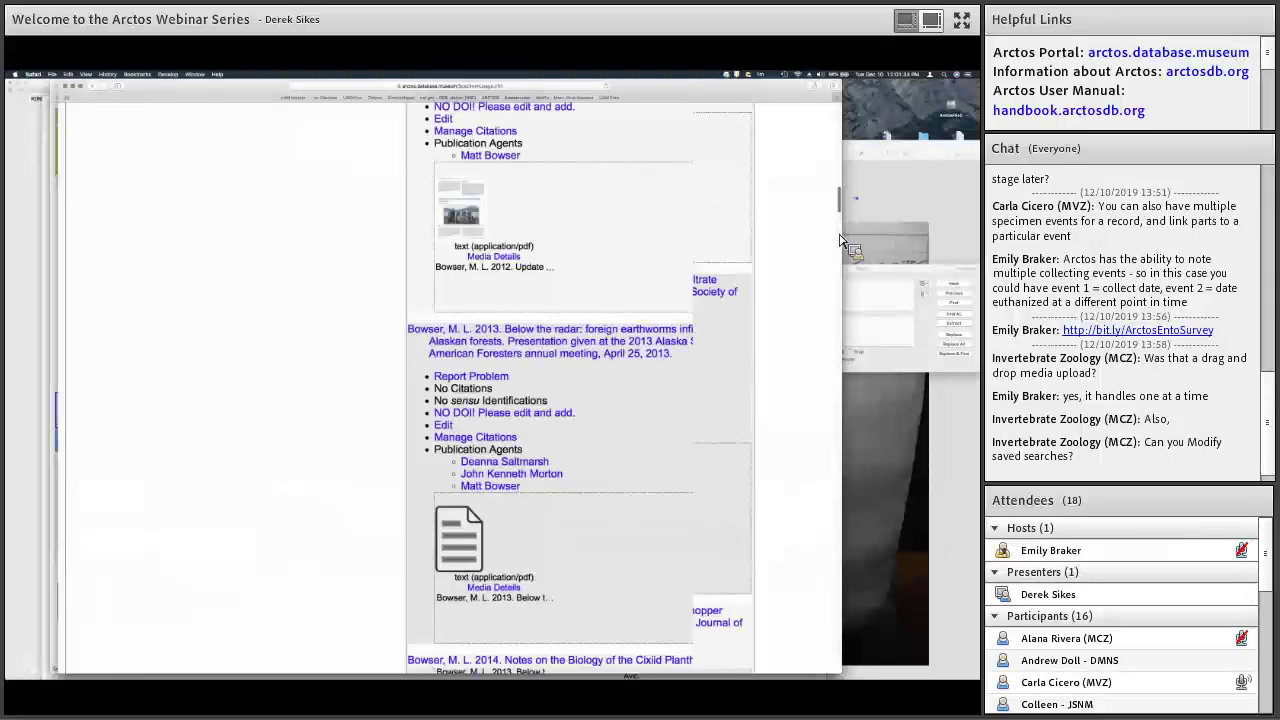
scroll(840, 241, down, 10)
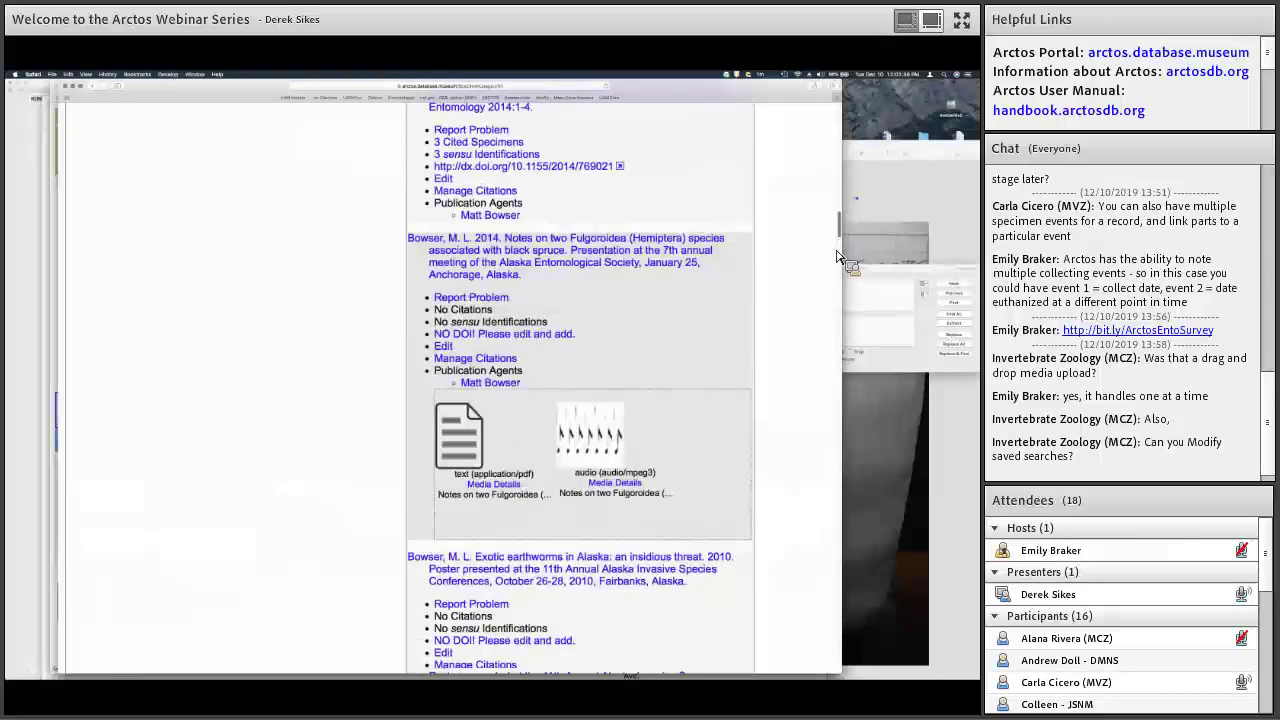
scroll(840, 258, down, 10)
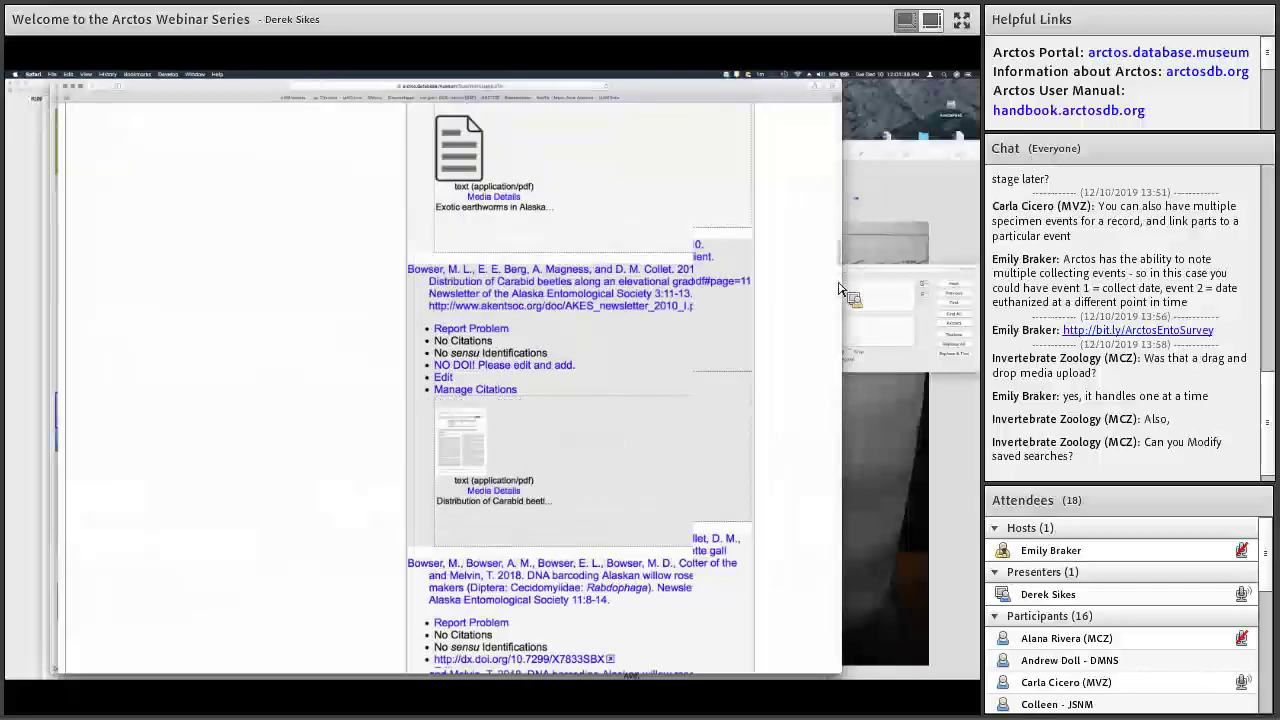
scroll(840, 290, down, 9)
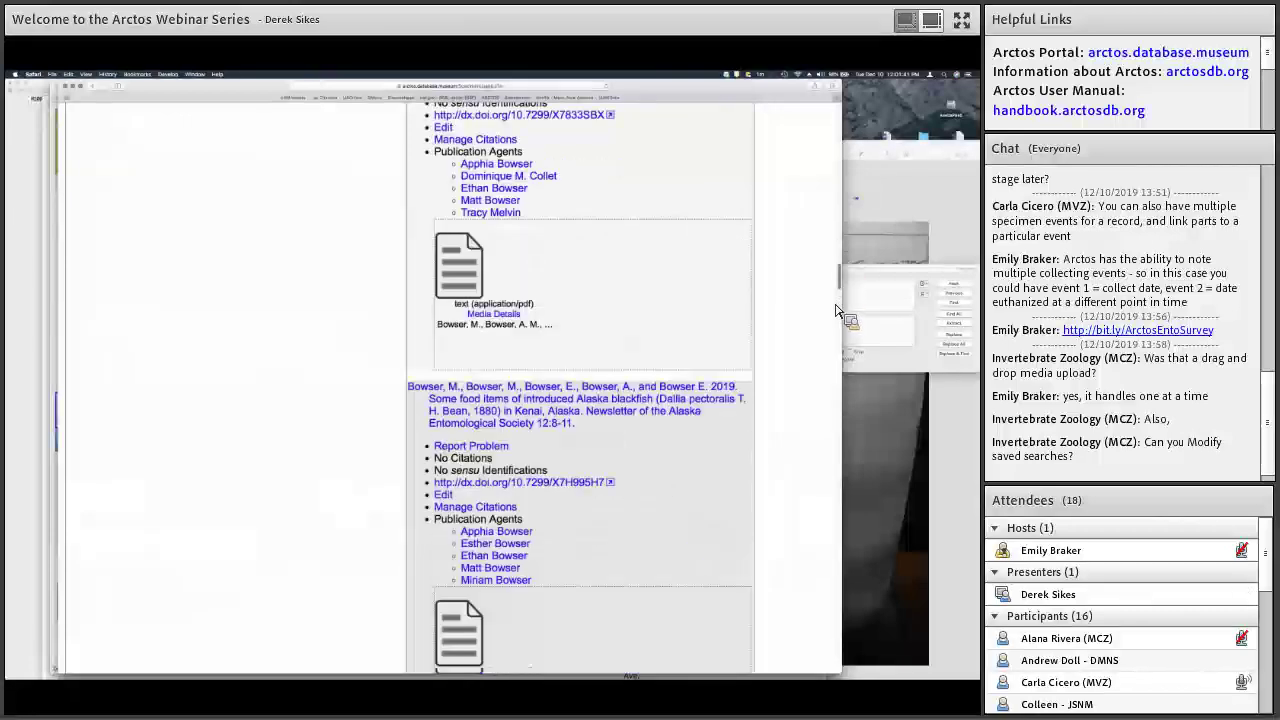
scroll(840, 312, down, 10)
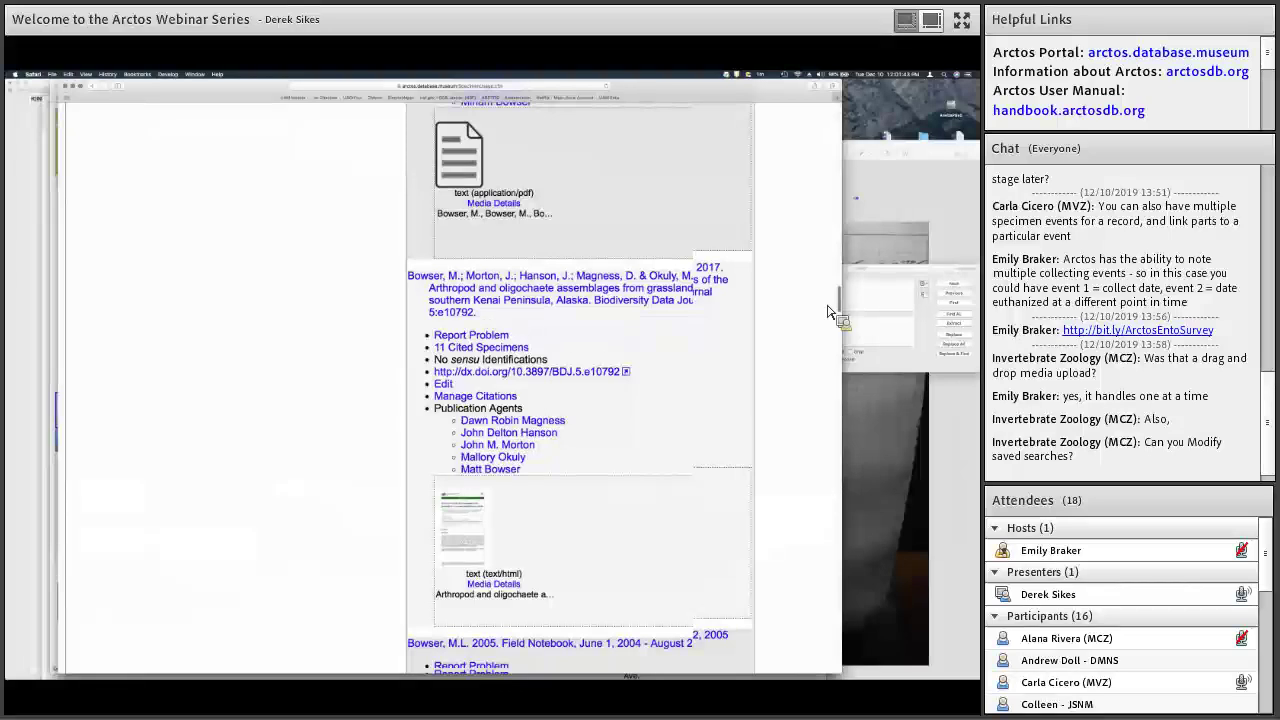
scroll(545, 240, down, 9)
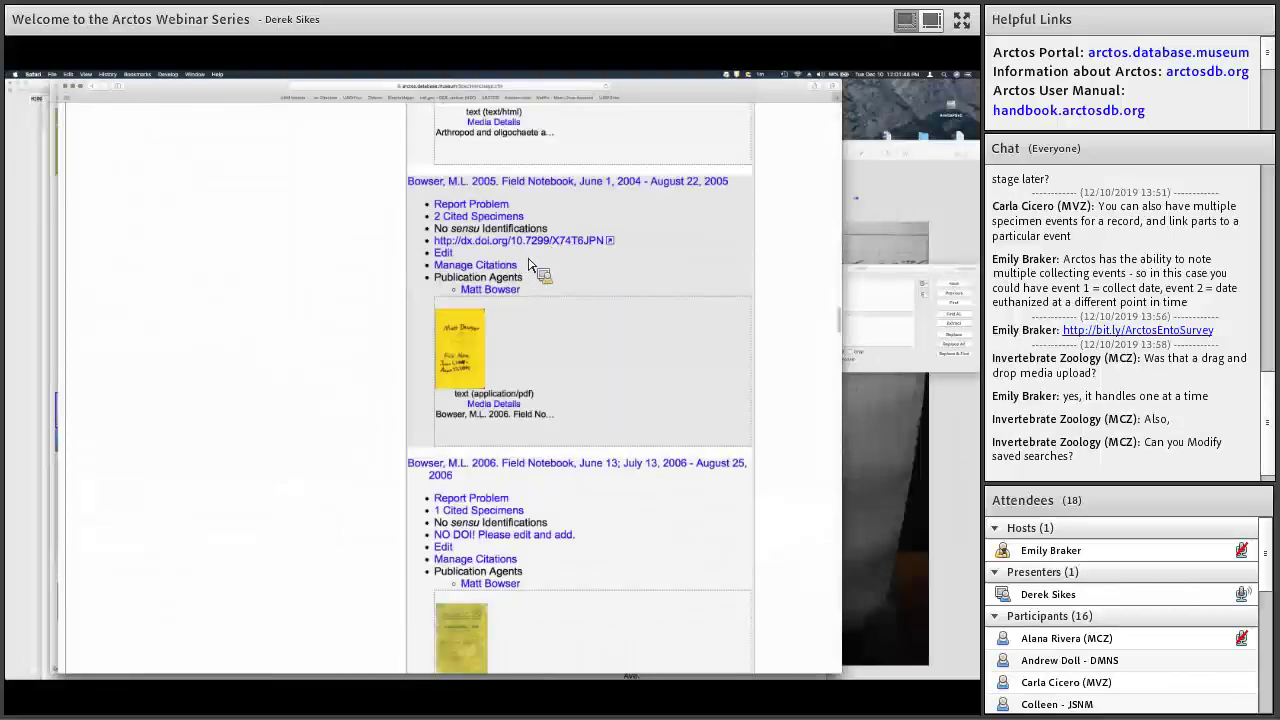
scroll(529, 262, up, 1)
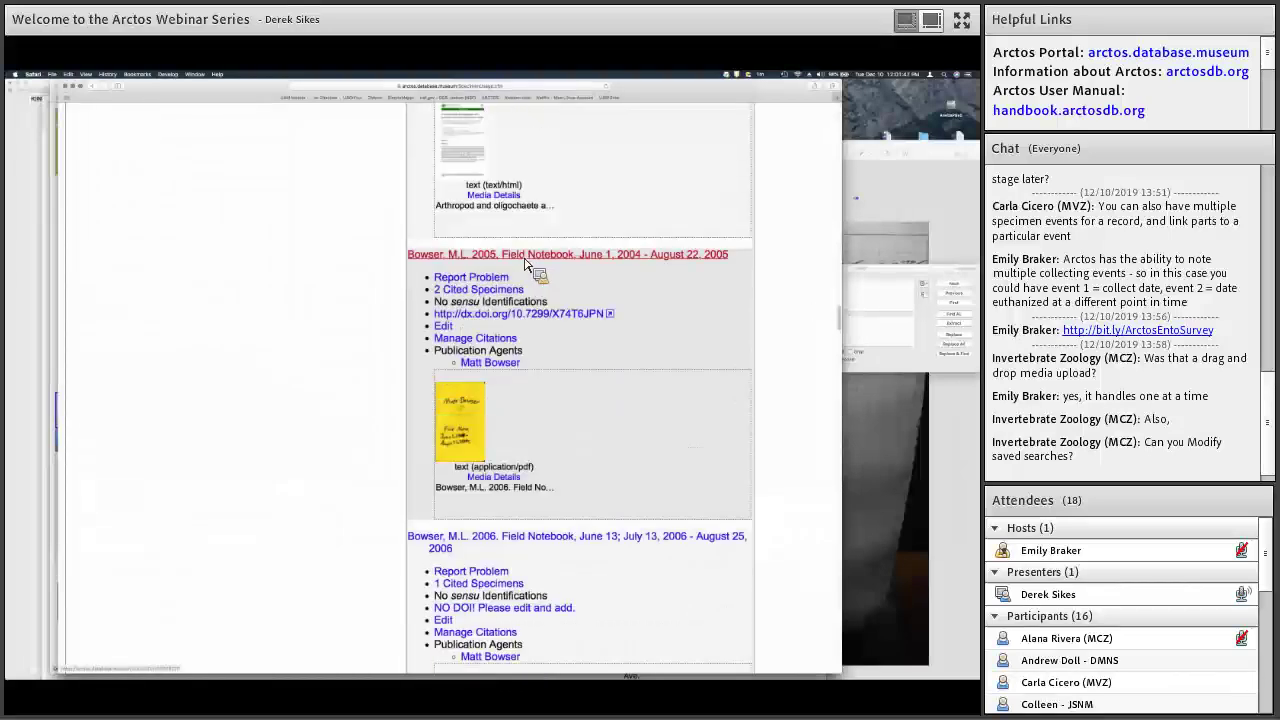
click(527, 256)
click(474, 428)
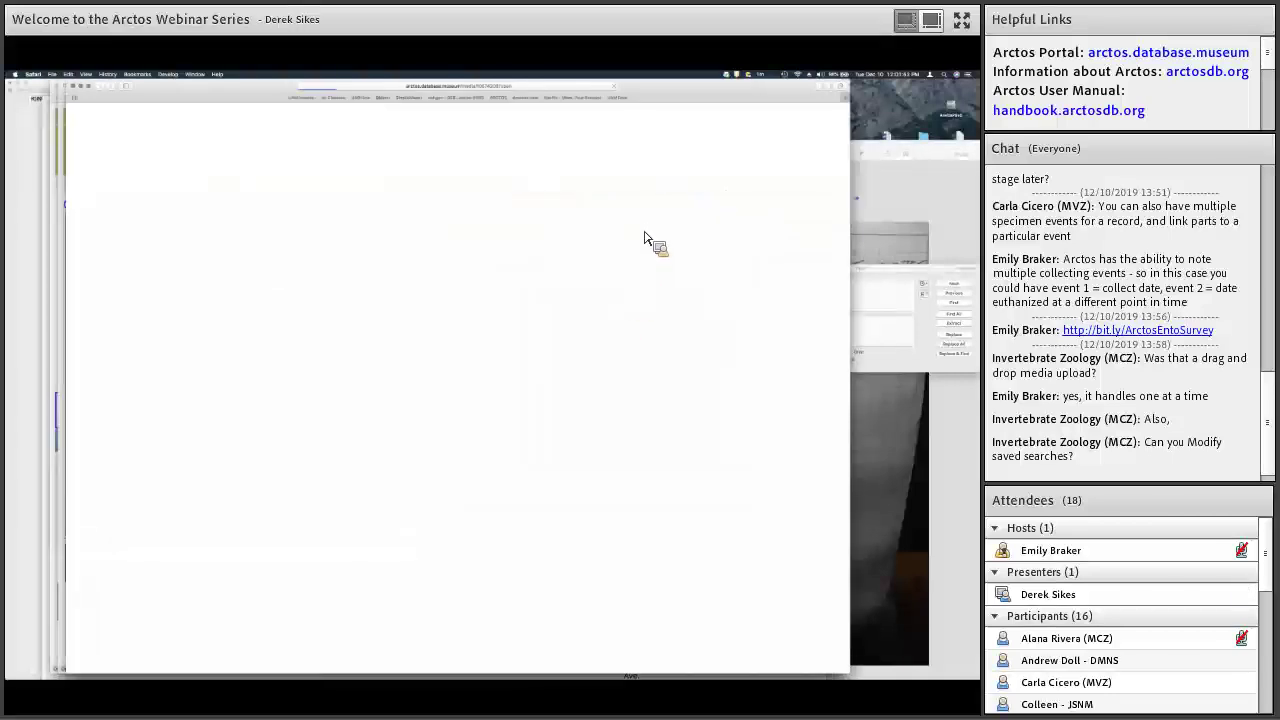